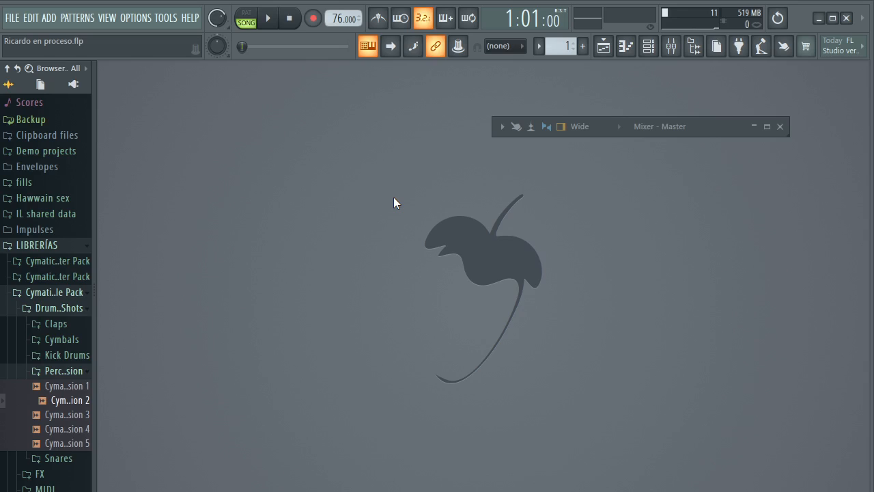
Open the playlist and look over the song's whole arrangement from the first bar to the end
{"action": "left_click", "coordinate": [605, 53]}
{"action": "scroll", "coordinate": [499, 102], "scroll_direction": "down", "scroll_amount": 5}
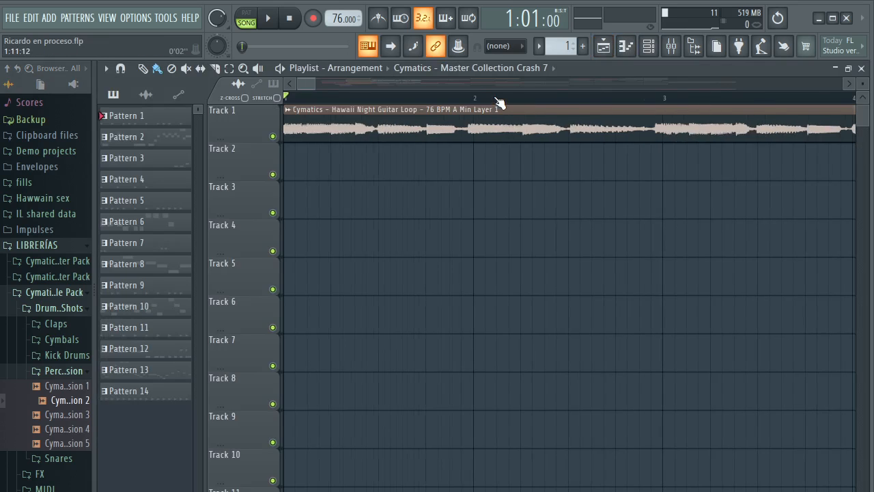
{"action": "scroll", "coordinate": [498, 102], "scroll_direction": "down", "scroll_amount": 6}
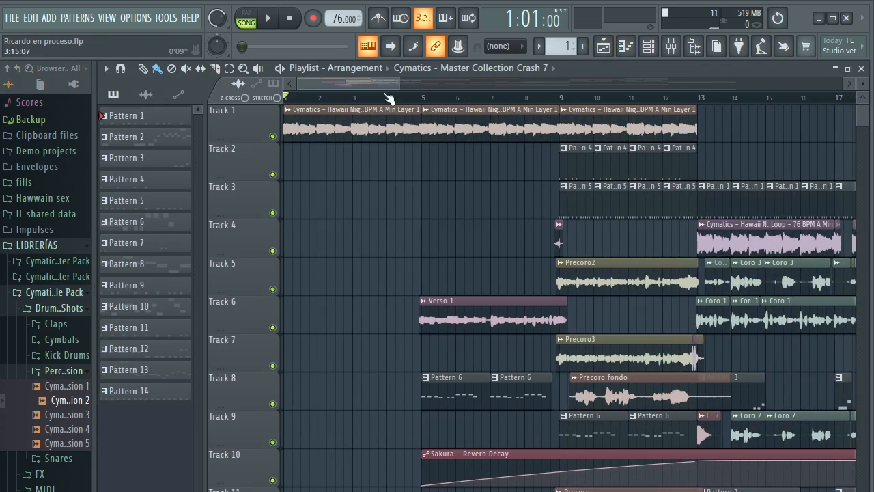
{"action": "scroll", "coordinate": [380, 83], "scroll_direction": "down", "scroll_amount": 4}
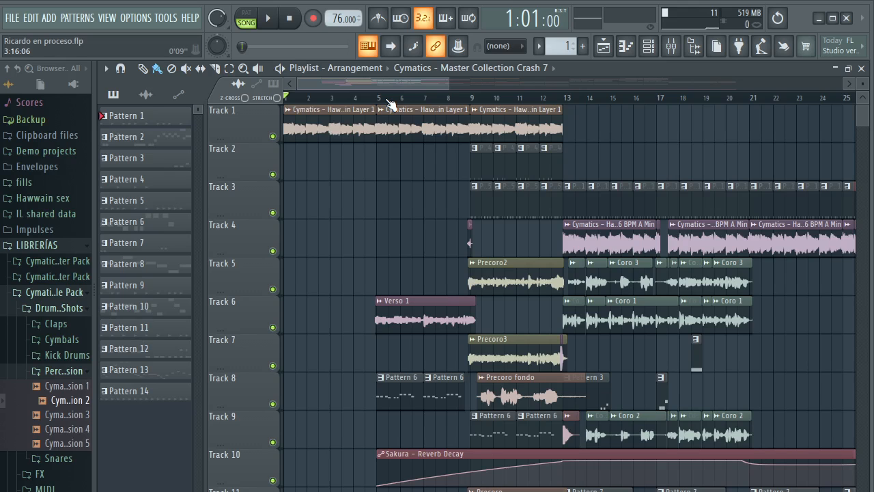
{"action": "scroll", "coordinate": [387, 104], "scroll_direction": "down", "scroll_amount": 6}
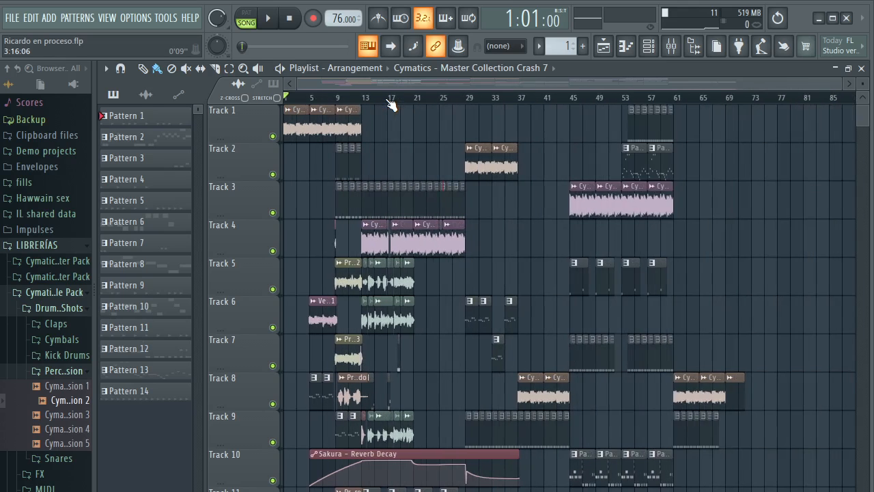
{"action": "left_click_drag", "start_coordinate": [382, 84], "coordinate": [330, 80]}
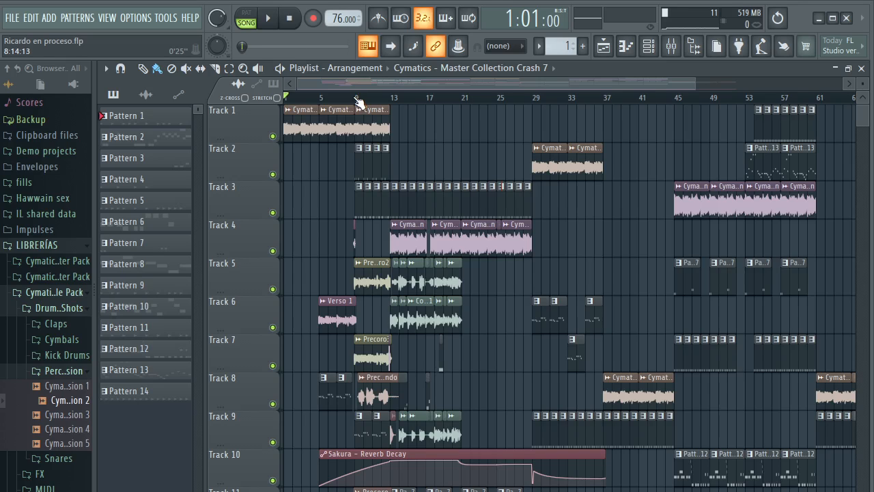
{"action": "scroll", "coordinate": [359, 99], "scroll_direction": "up", "scroll_amount": 4}
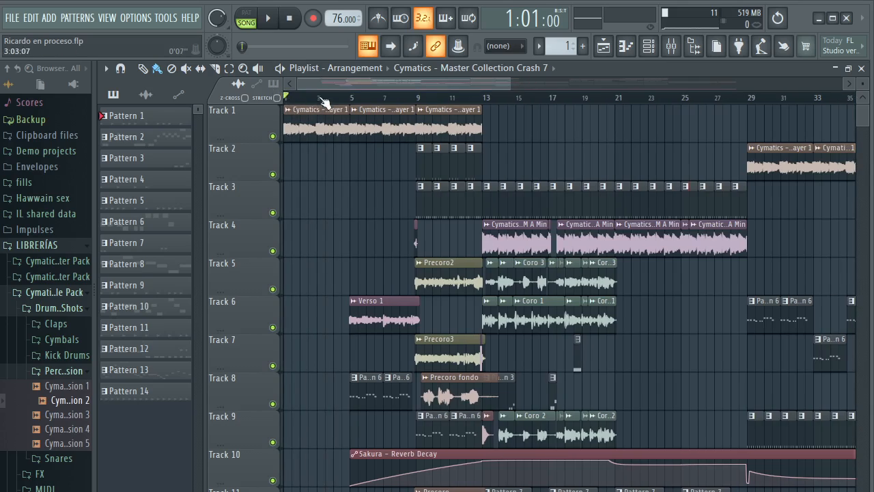
{"action": "scroll", "coordinate": [333, 101], "scroll_direction": "down", "scroll_amount": 6}
{"action": "scroll", "coordinate": [335, 101], "scroll_direction": "up", "scroll_amount": 2}
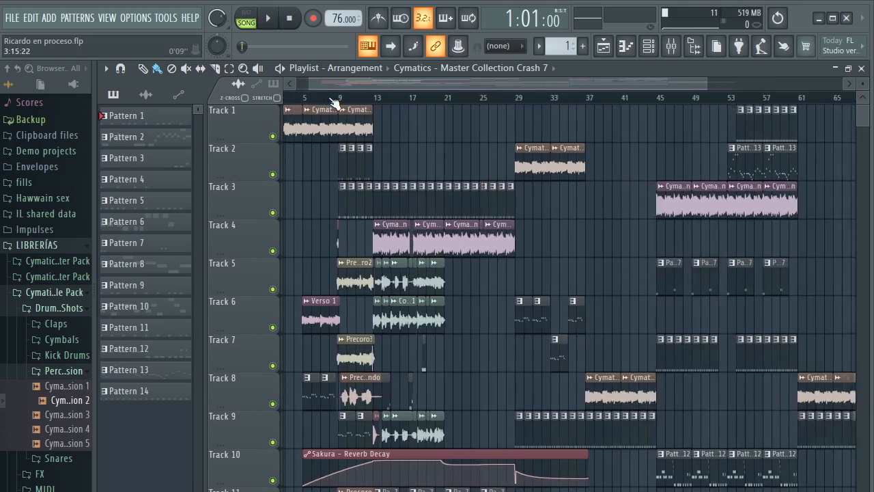
{"action": "left_click_drag", "start_coordinate": [326, 82], "coordinate": [315, 82]}
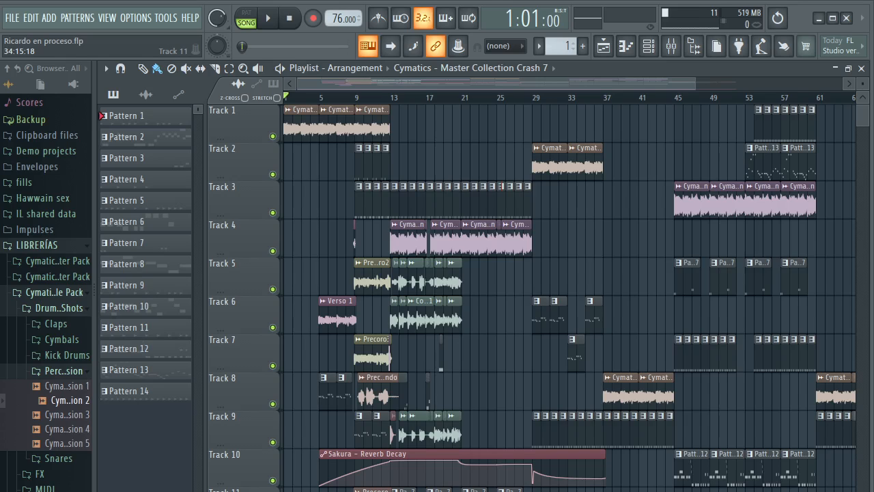
Play the full mix from bar 1 through the start of the verse, then stop playback
{"action": "scroll", "coordinate": [419, 99], "scroll_direction": "up", "scroll_amount": 5}
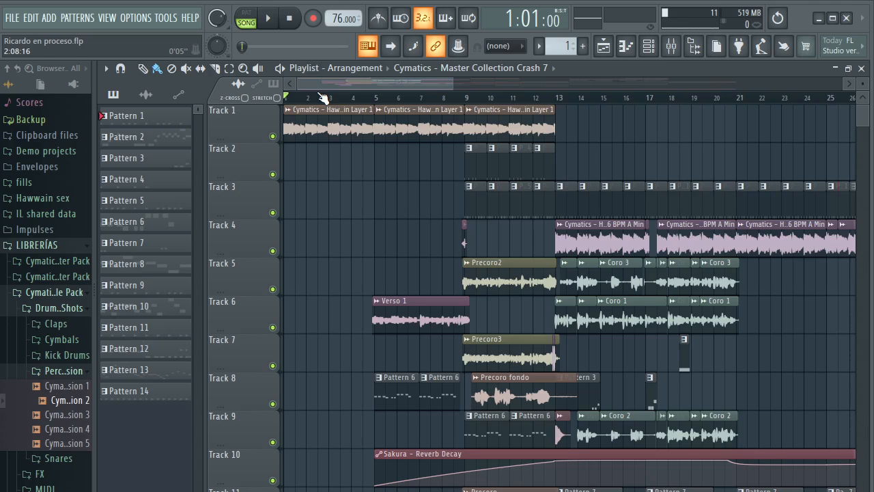
{"action": "key", "text": "space"}
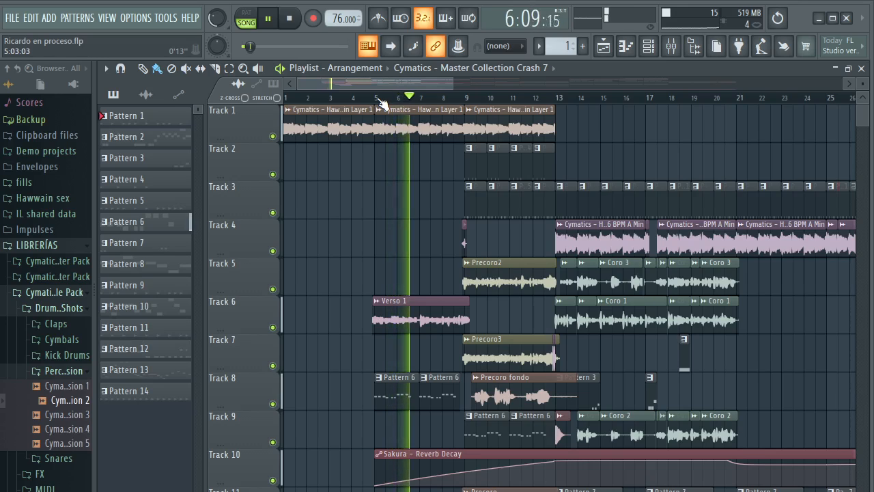
{"action": "key", "text": "space"}
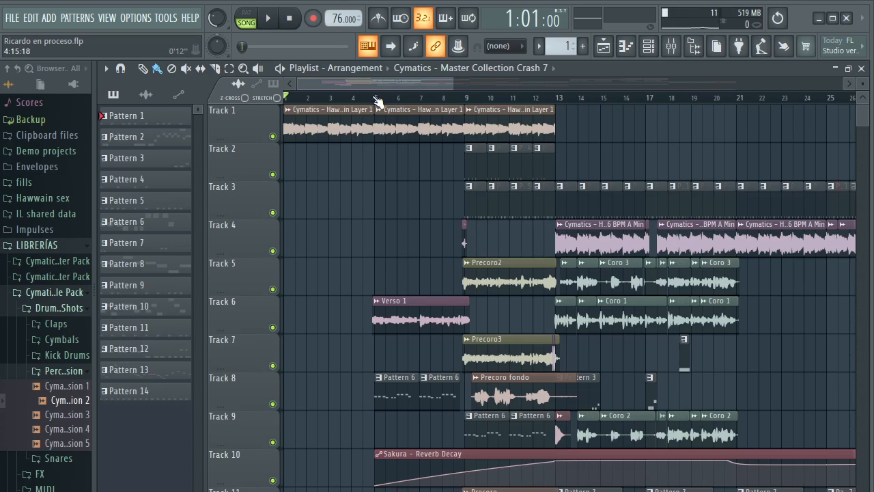
Mute the Verso 1 vocal clip on Track 6
{"action": "scroll", "coordinate": [378, 102], "scroll_direction": "up", "scroll_amount": 6}
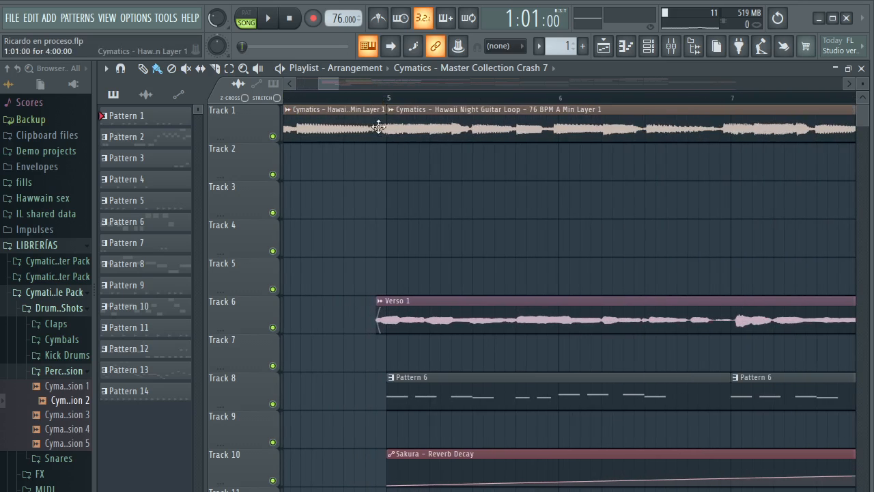
{"action": "scroll", "coordinate": [375, 104], "scroll_direction": "up", "scroll_amount": 5}
{"action": "scroll", "coordinate": [372, 102], "scroll_direction": "down", "scroll_amount": 6}
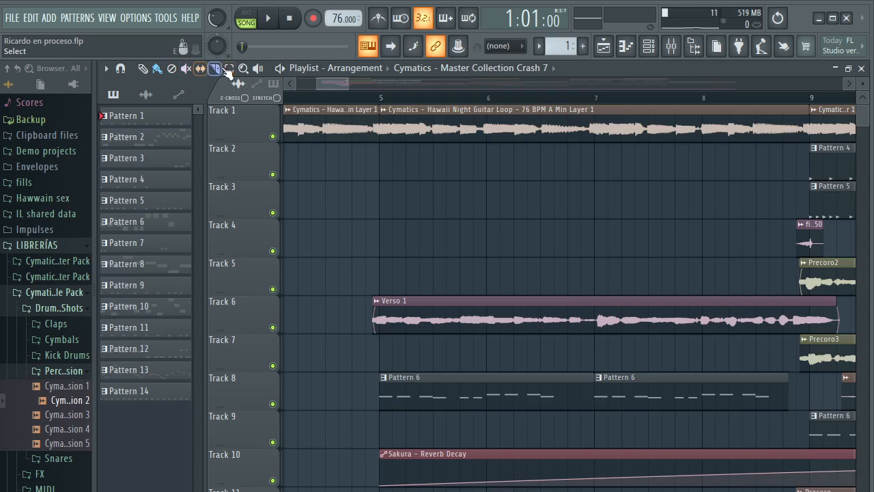
{"action": "left_click", "coordinate": [186, 70]}
{"action": "left_click", "coordinate": [375, 311]}
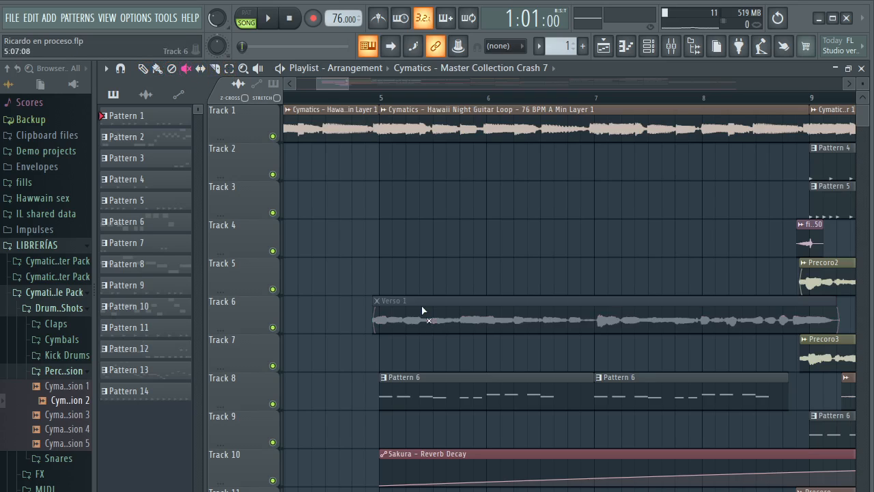
Play the verse section from just before bar 5 without the lead vocal, then stop playback
{"action": "scroll", "coordinate": [455, 103], "scroll_direction": "down", "scroll_amount": 4}
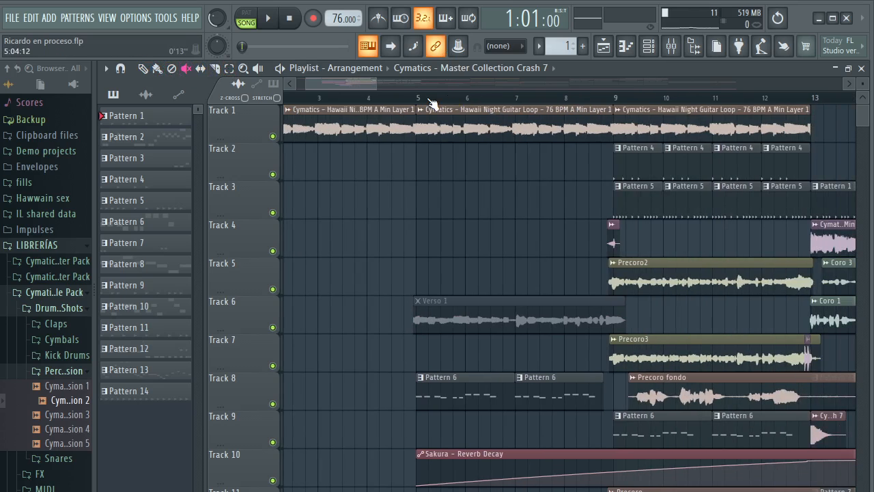
{"action": "scroll", "coordinate": [425, 98], "scroll_direction": "down", "scroll_amount": 2}
{"action": "left_click", "coordinate": [415, 100]}
{"action": "key", "text": "space"}
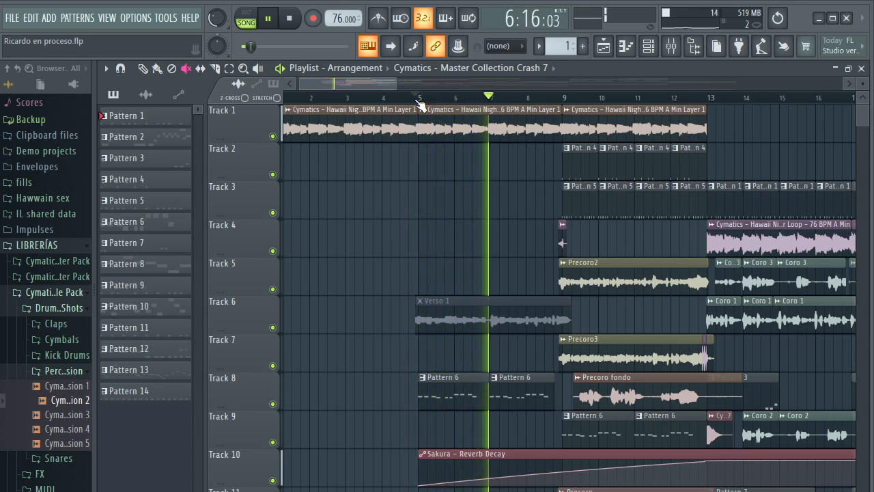
{"action": "key", "text": "space"}
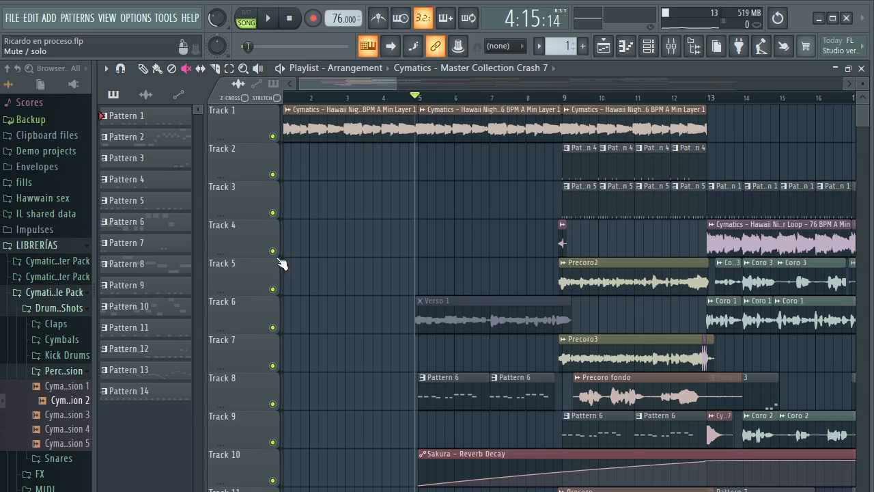
Unmute the Verso 1 clip, solo Track 6 and listen to the isolated vocal from just before bar 5
{"action": "left_click", "coordinate": [507, 323]}
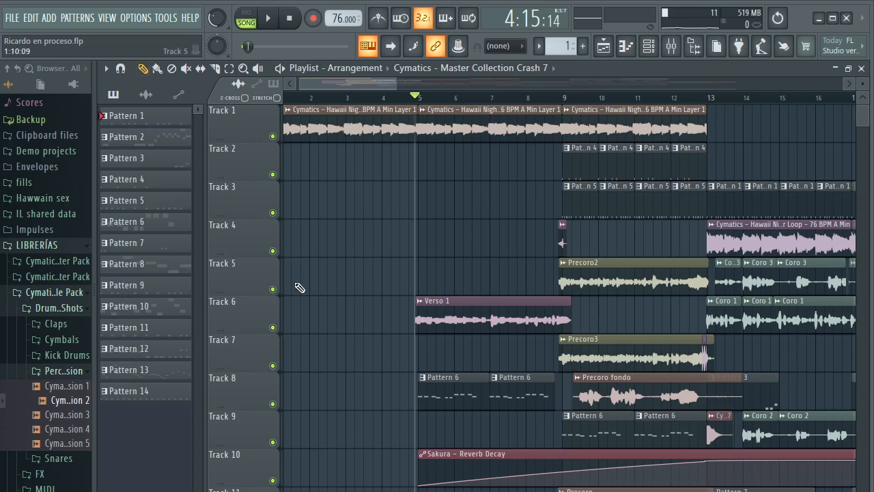
{"action": "right_click", "coordinate": [273, 327]}
{"action": "key", "text": "space"}
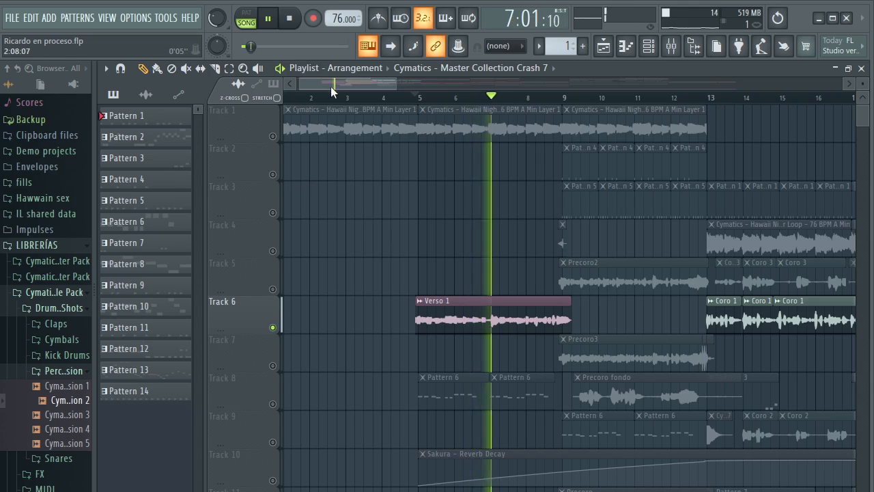
{"action": "left_click_drag", "start_coordinate": [367, 85], "coordinate": [377, 85]}
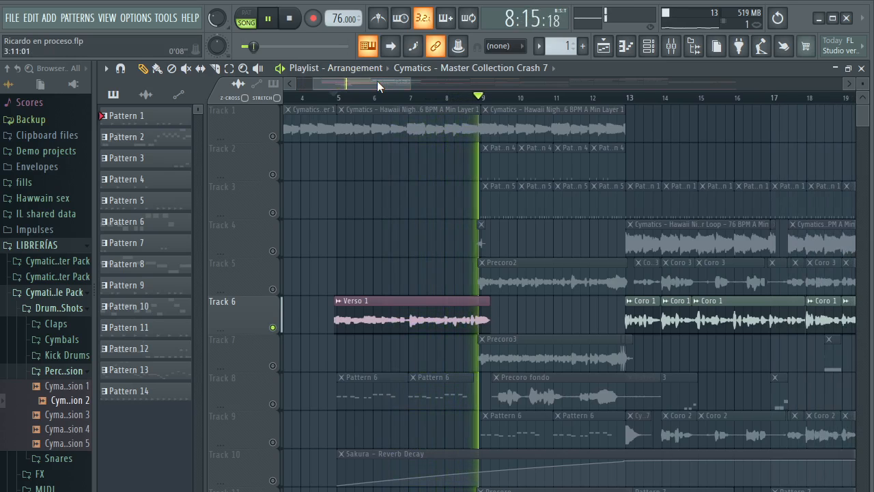
{"action": "key", "text": "space"}
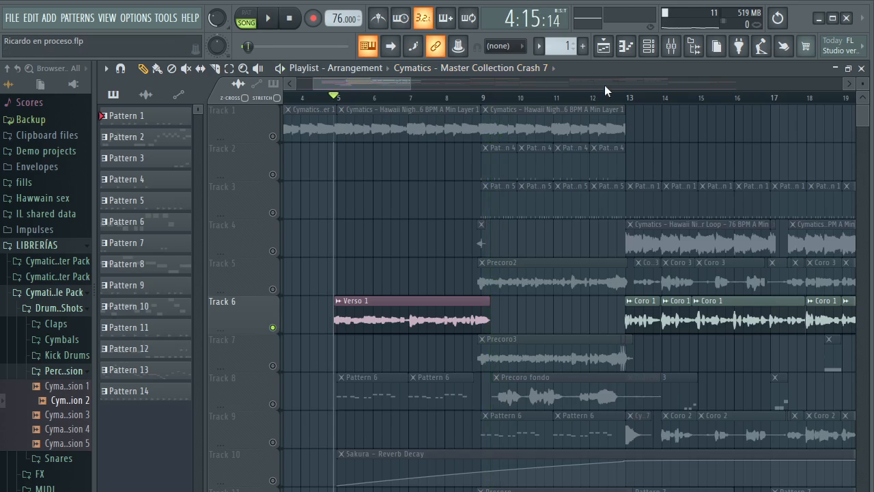
Check the Verso 1 clip's channel settings and view its mixer track's effect chain in the maximized mixer
{"action": "left_click", "coordinate": [422, 312]}
{"action": "double_click", "coordinate": [422, 311]}
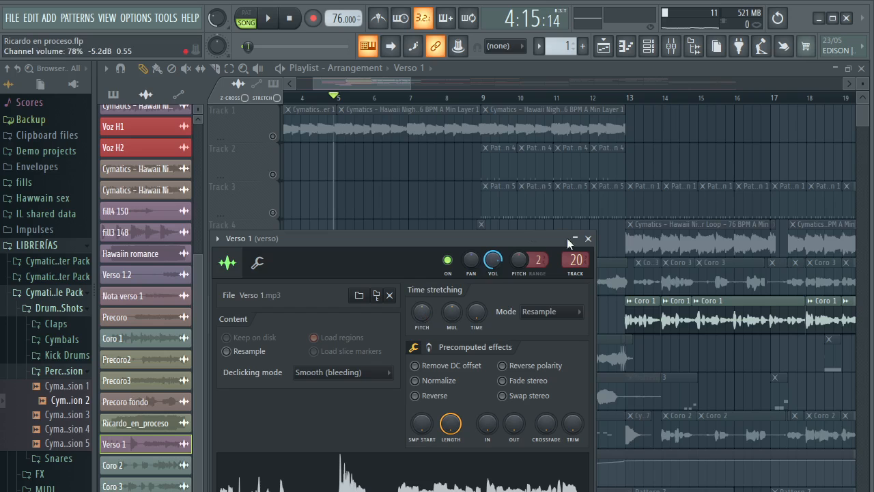
{"action": "left_click", "coordinate": [589, 239]}
{"action": "left_click", "coordinate": [671, 45]}
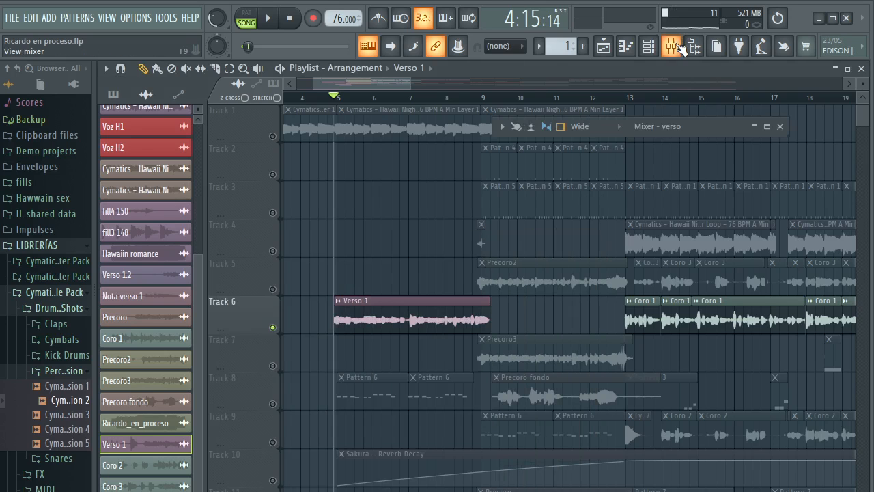
{"action": "left_click", "coordinate": [769, 128]}
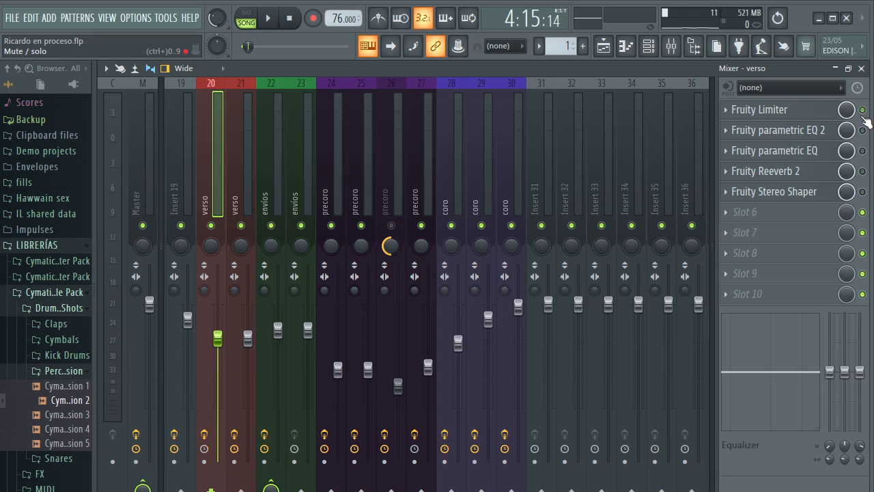
Return to the playlist and play the soloed verse vocal from the second half of bar 4 into bar 9
{"action": "key", "text": "F9"}
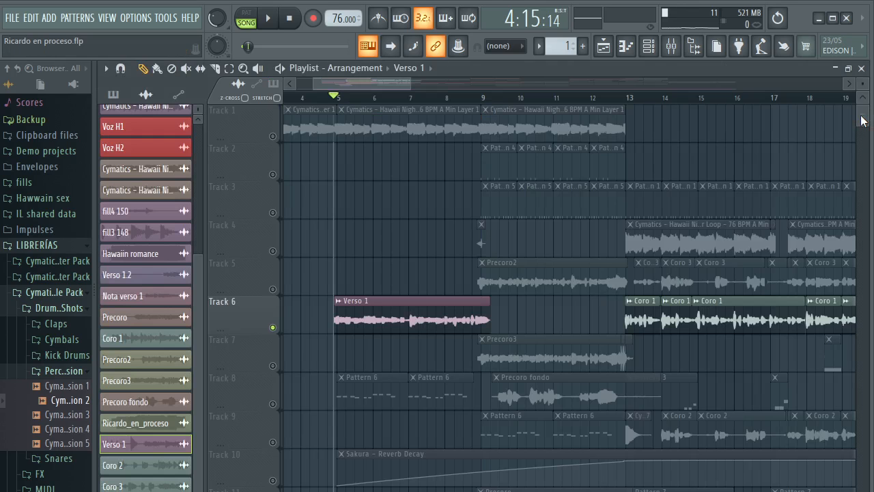
{"action": "left_click", "coordinate": [318, 97]}
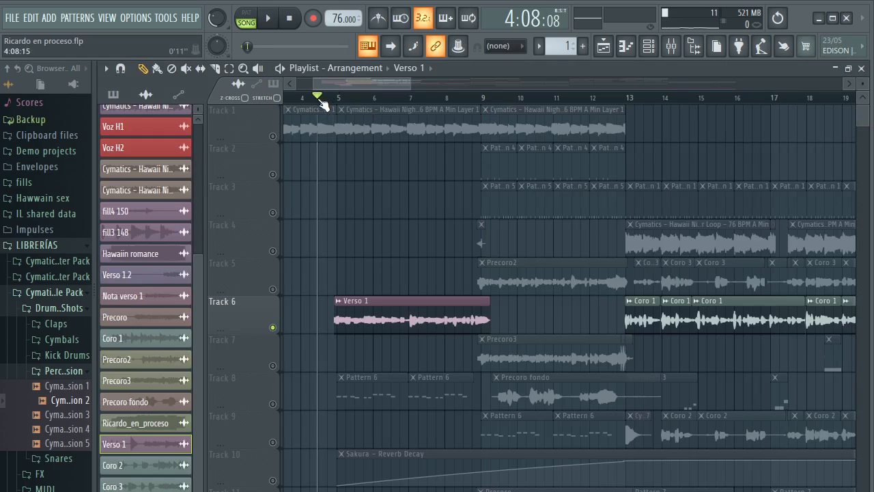
{"action": "left_click", "coordinate": [323, 99]}
{"action": "key", "text": "space"}
{"action": "key", "text": "space"}
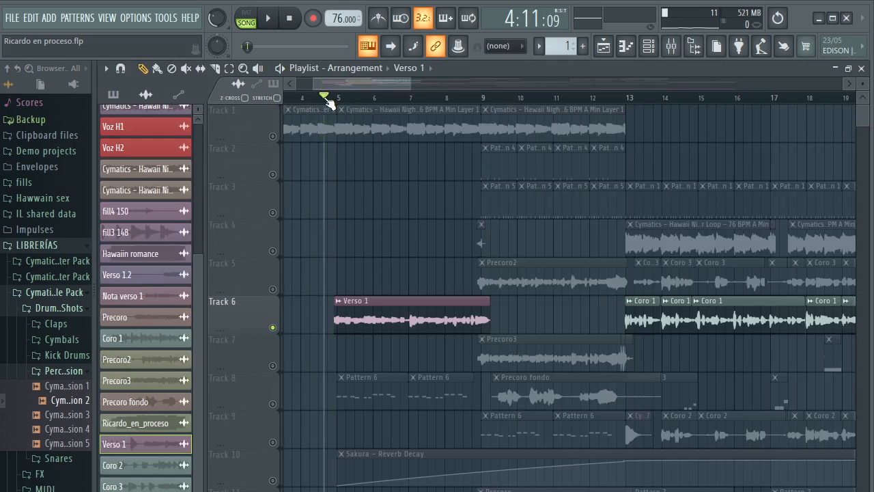
{"action": "key", "text": "space"}
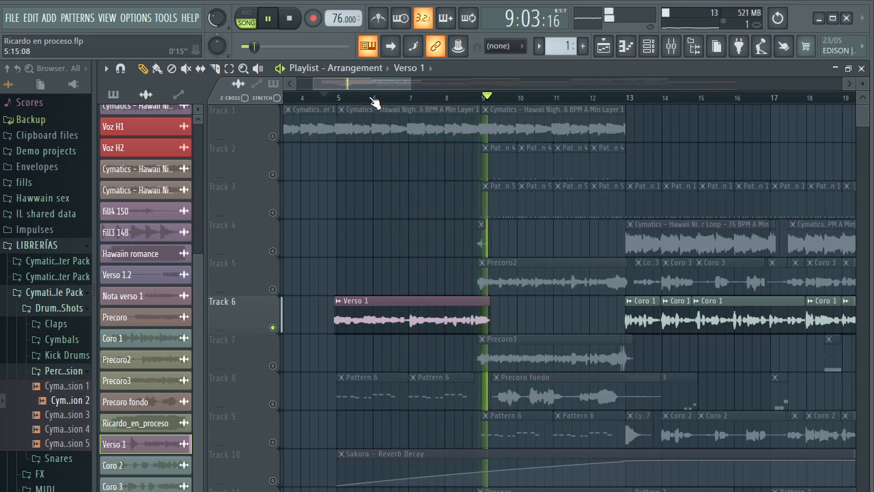
{"action": "key", "text": "space"}
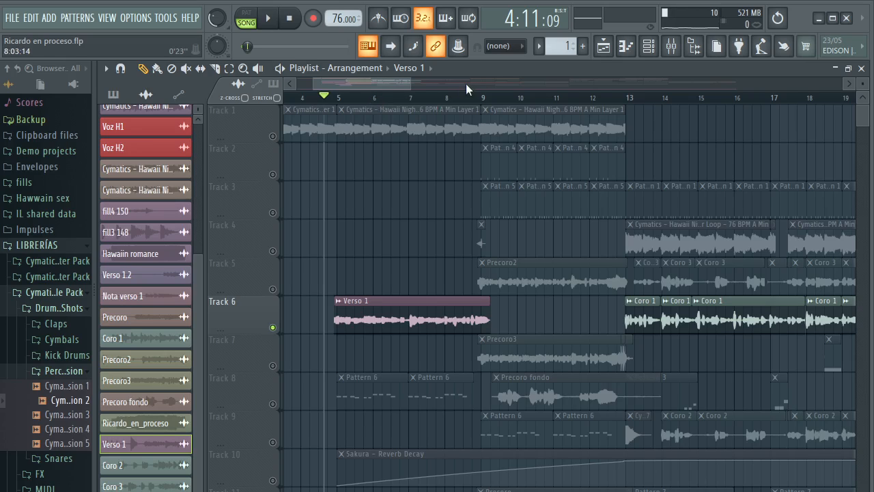
Listen to short passages of the soloed Verso 1 vocal in bar 6, including the gap just before bar 7
{"action": "left_click", "coordinate": [392, 100]}
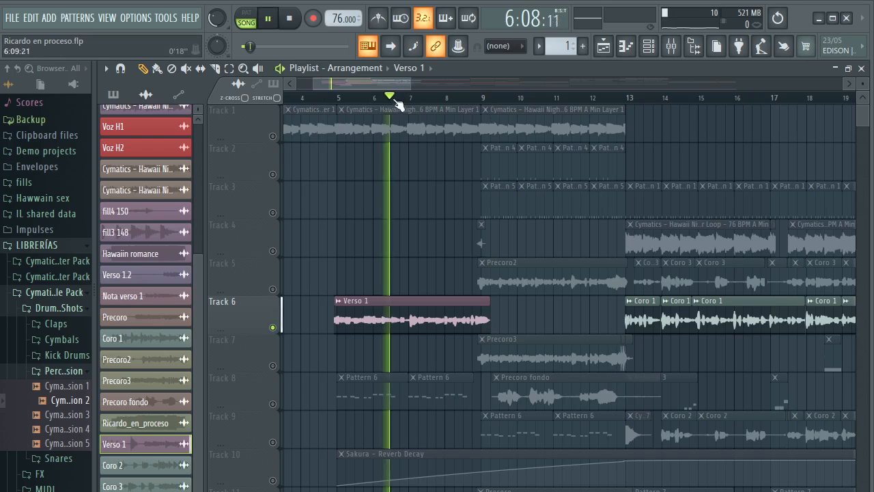
{"action": "scroll", "coordinate": [409, 99], "scroll_direction": "up", "scroll_amount": 4}
{"action": "key", "text": "space"}
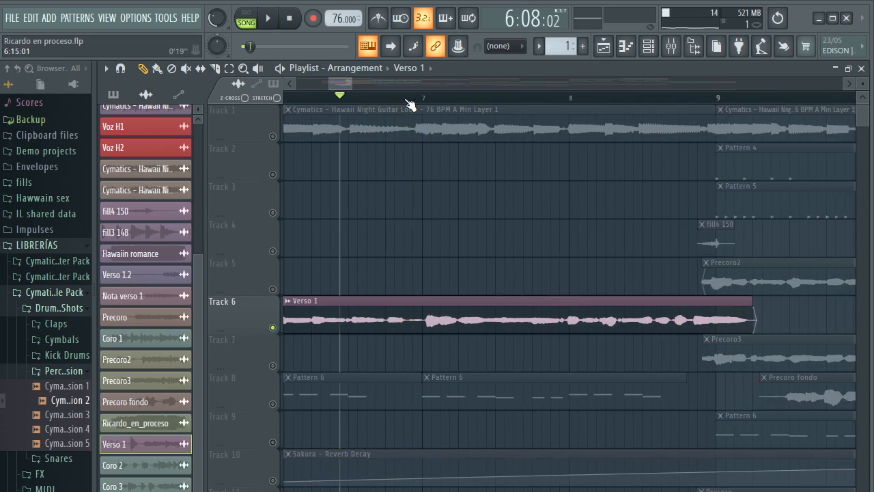
{"action": "left_click_drag", "start_coordinate": [396, 100], "coordinate": [403, 100]}
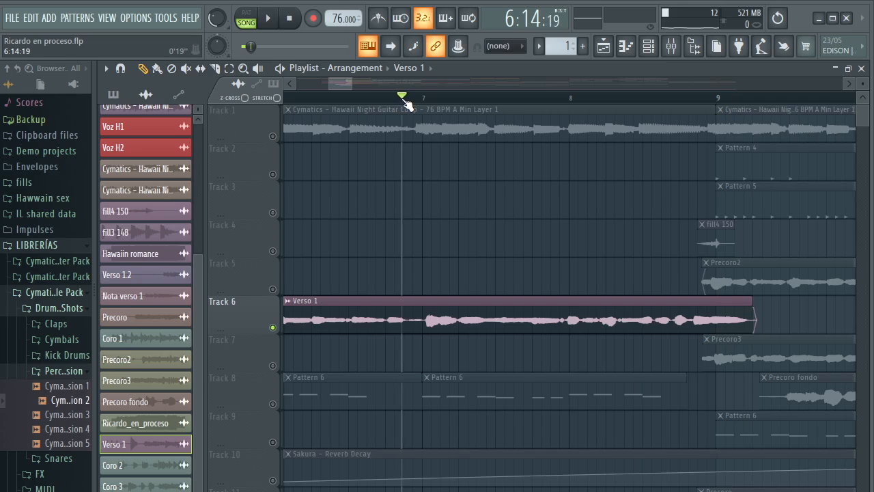
{"action": "key", "text": "space"}
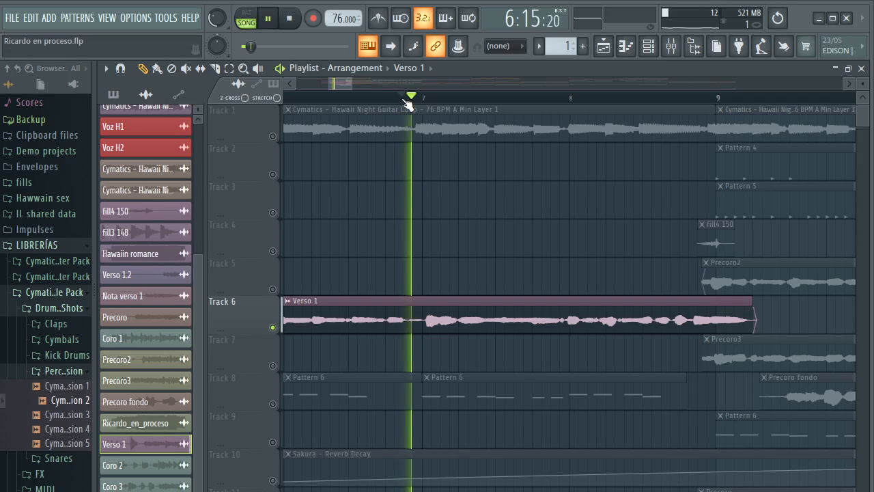
{"action": "key", "text": "space"}
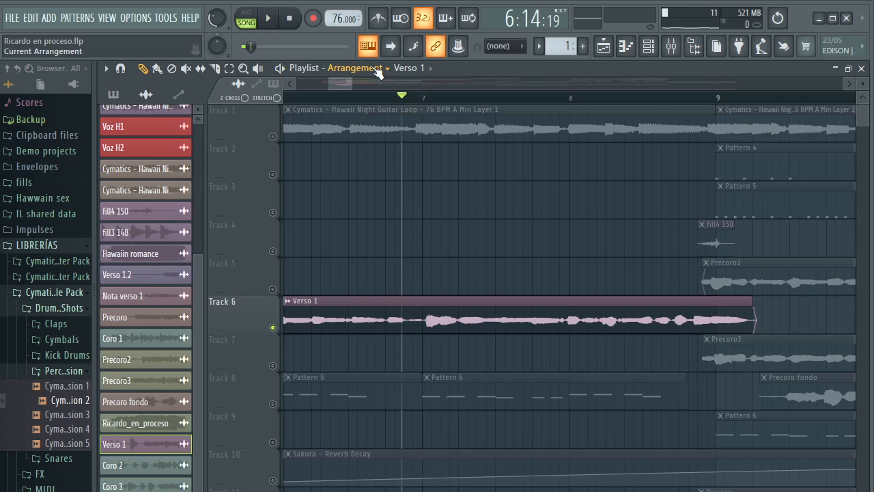
Play a short passage near the end of the soloed Verso 1 vocal, from just before bar 9
{"action": "left_click", "coordinate": [713, 101]}
{"action": "key", "text": "space"}
Play short passages of the soloed Verso 1 vocal's tail, starting just before and just after bar 9
{"action": "key", "text": "space"}
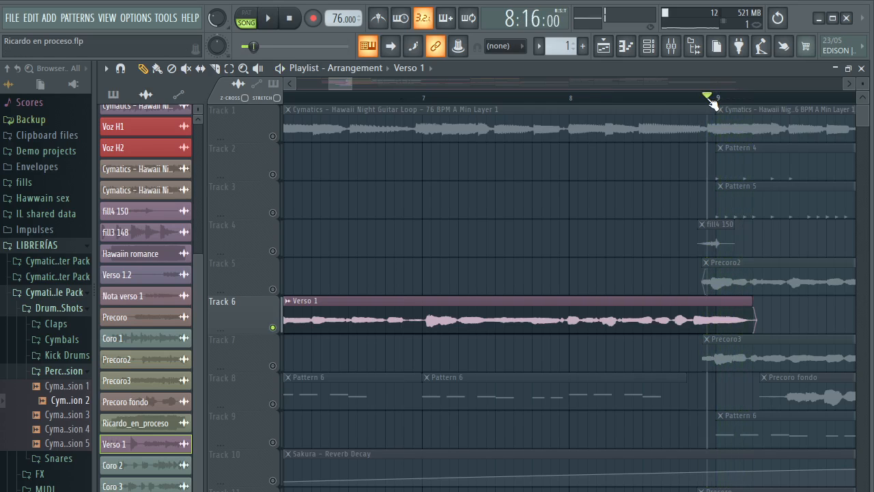
{"action": "left_click", "coordinate": [714, 99]}
{"action": "key", "text": "space"}
{"action": "key", "text": "space"}
{"action": "left_click", "coordinate": [730, 98]}
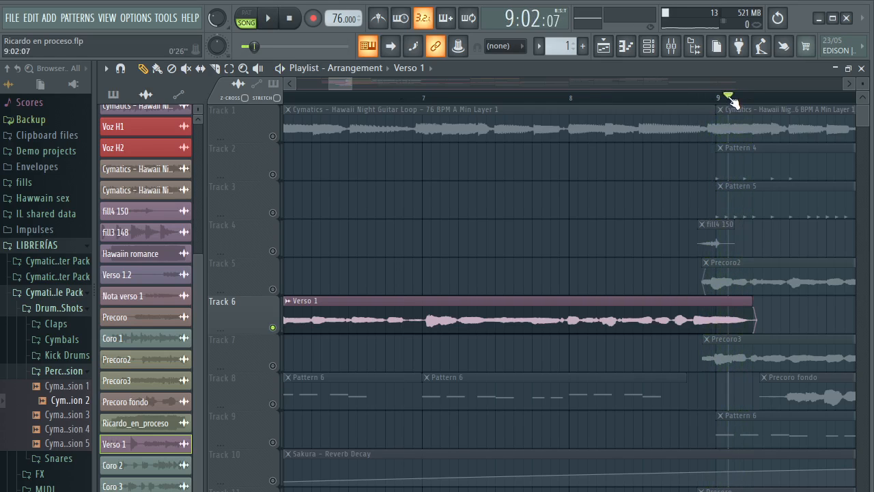
{"action": "key", "text": "space"}
{"action": "key", "text": "space"}
{"action": "key", "text": "space"}
{"action": "key", "text": "space"}
{"action": "scroll", "coordinate": [725, 99], "scroll_direction": "down", "scroll_amount": 4}
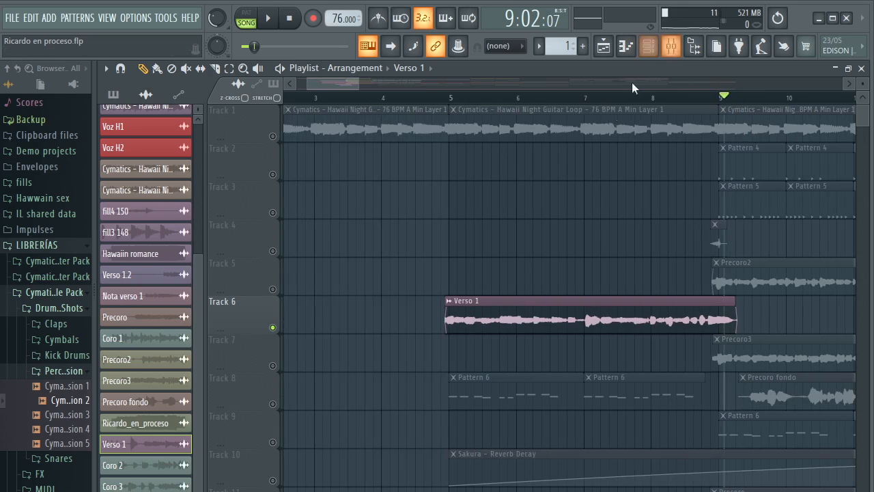
Check the Verso 1 clip's channel settings, then inspect the Fruity Limiter on its verso mixer track
{"action": "double_click", "coordinate": [618, 308]}
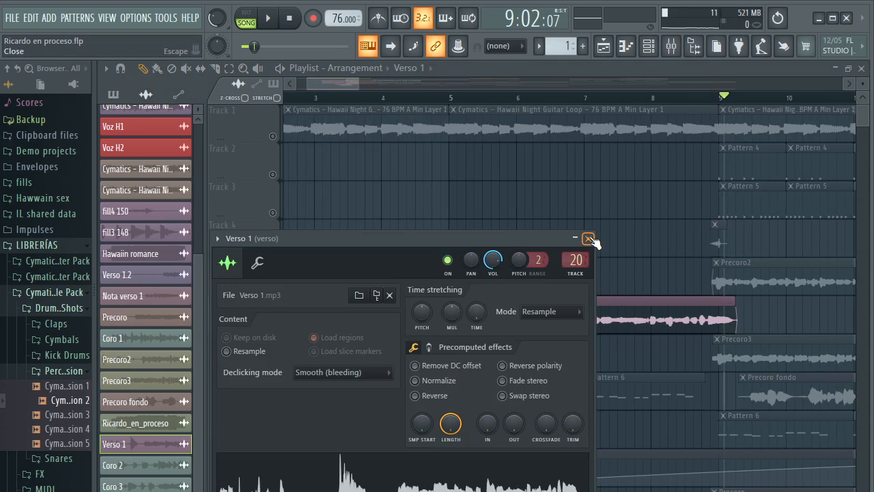
{"action": "left_click", "coordinate": [589, 239]}
{"action": "left_click", "coordinate": [672, 46]}
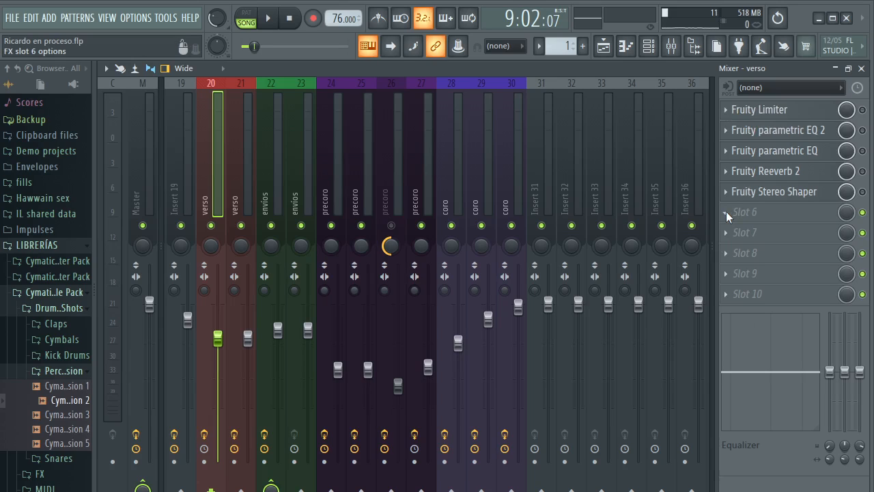
{"action": "left_click", "coordinate": [785, 110]}
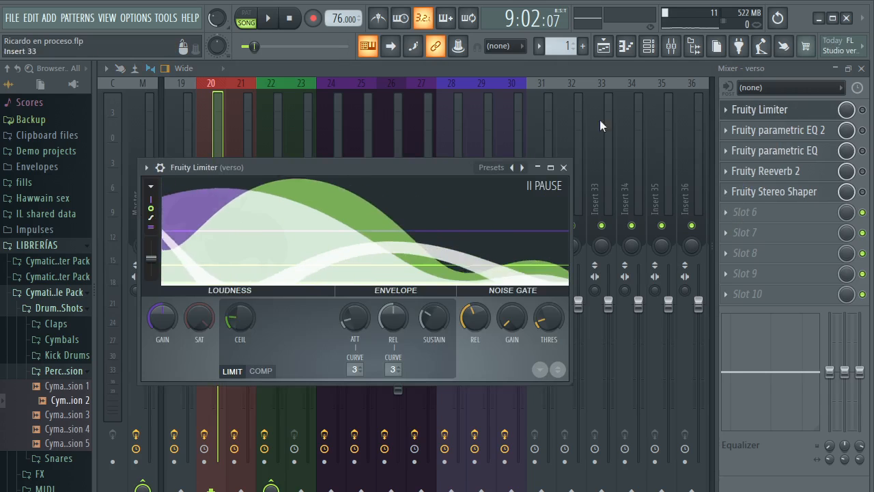
{"action": "left_click_drag", "start_coordinate": [450, 169], "coordinate": [470, 159]}
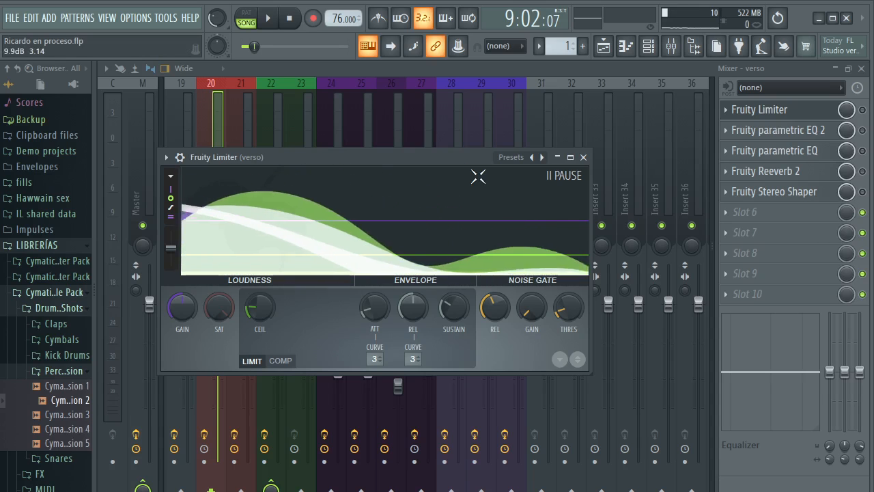
Enable the Fruity Limiter on the verso track and play the vocal's tail from 9:02 with the limiter open
{"action": "left_click", "coordinate": [863, 111]}
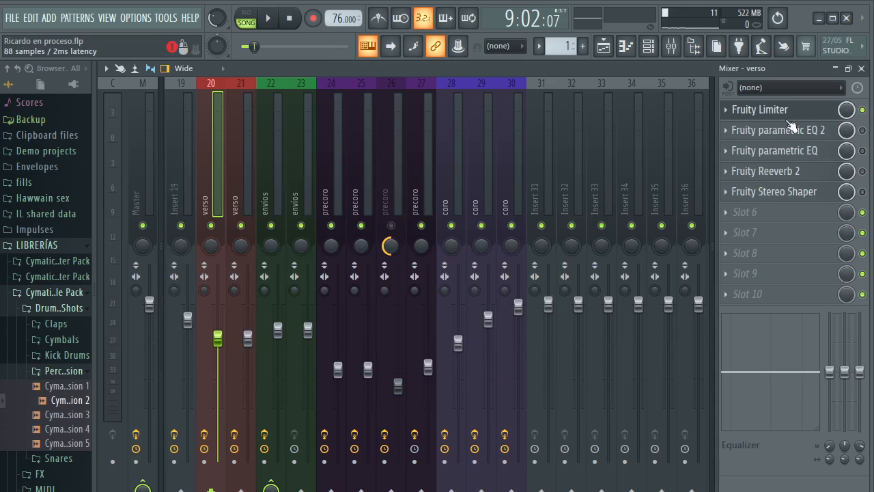
{"action": "left_click", "coordinate": [806, 111]}
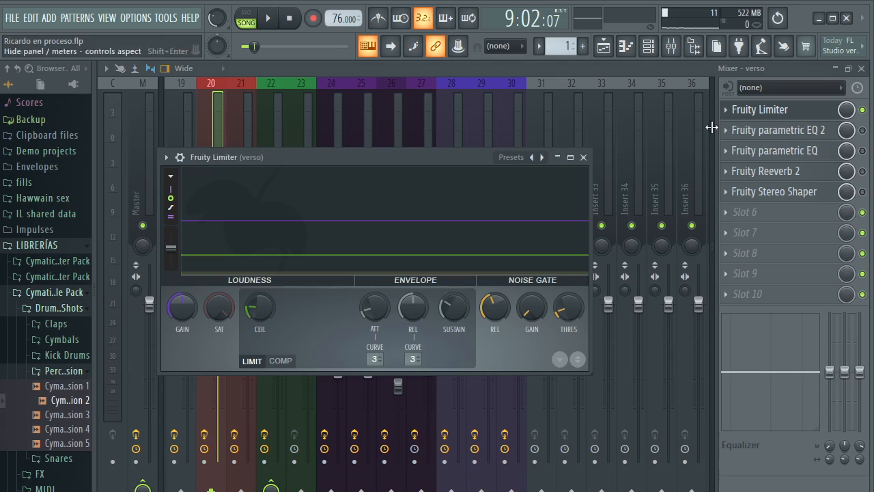
{"action": "key", "text": "space"}
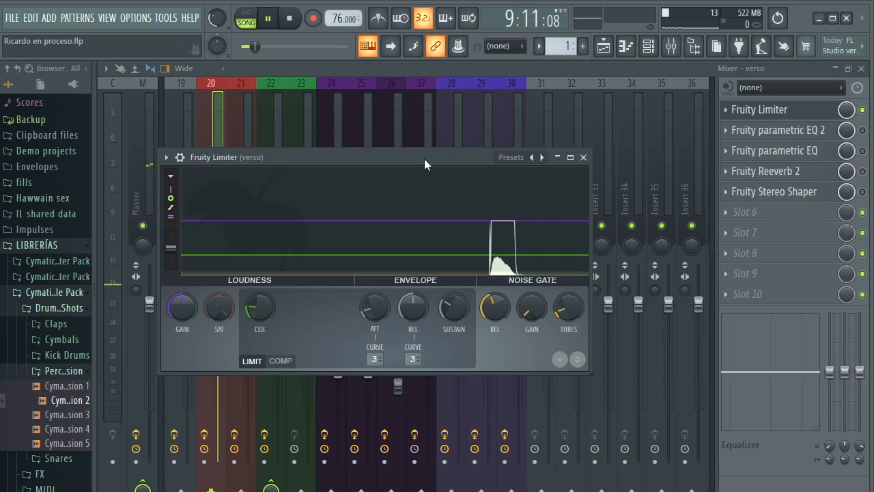
{"action": "key", "text": "space"}
{"action": "key", "text": "space"}
{"action": "key", "text": "space"}
Set the playback start just before bar 5, at 4:14:14, and play the verse vocal with the Fruity Limiter open
{"action": "key", "text": "F5"}
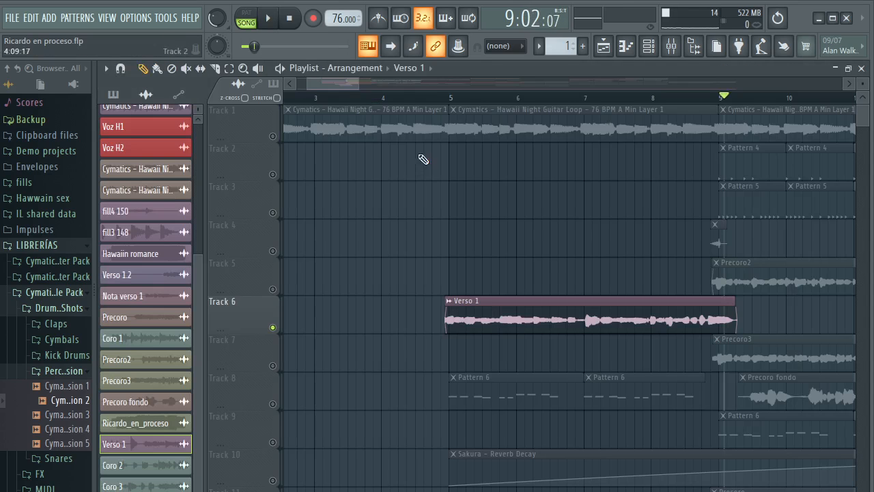
{"action": "left_click", "coordinate": [439, 99]}
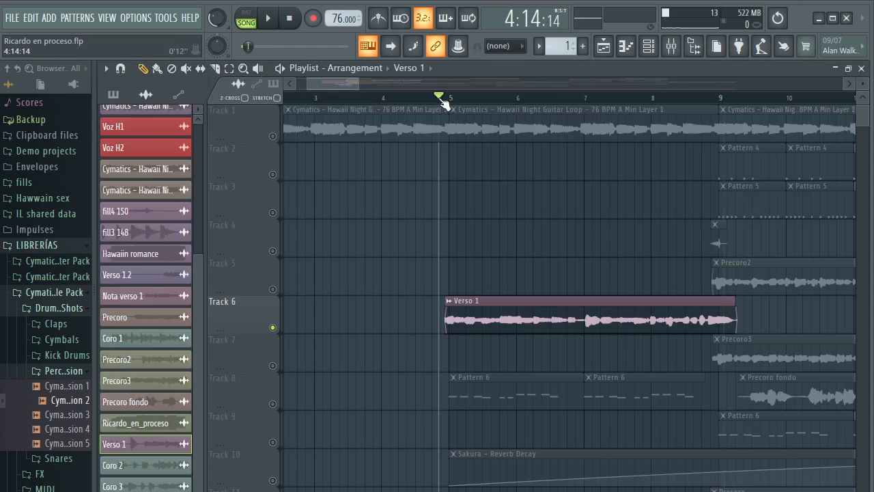
{"action": "left_click", "coordinate": [671, 46]}
{"action": "left_click", "coordinate": [765, 111]}
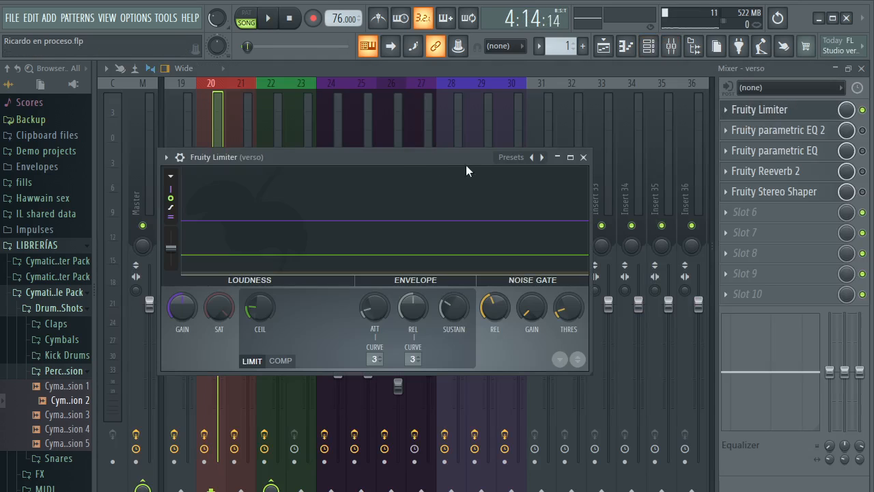
{"action": "left_click_drag", "start_coordinate": [419, 156], "coordinate": [434, 138]}
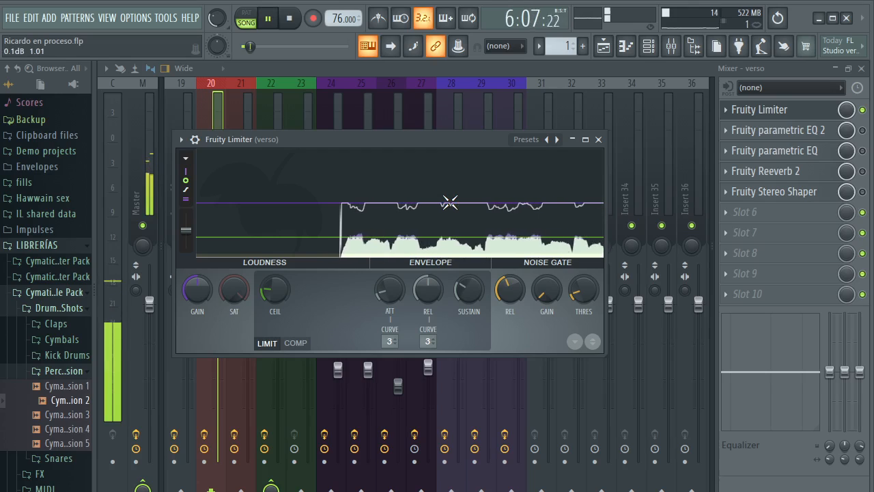
{"action": "key", "text": "space"}
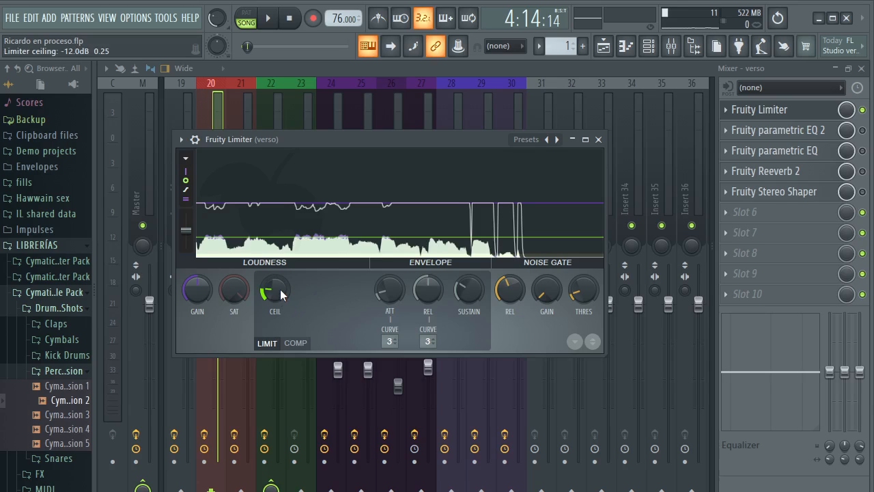
Replay the verse vocal from just before bar 5 while examining the Fruity Limiter's level graph and ceiling, then close the limiter
{"action": "scroll", "coordinate": [280, 289], "scroll_direction": "down", "scroll_amount": 2}
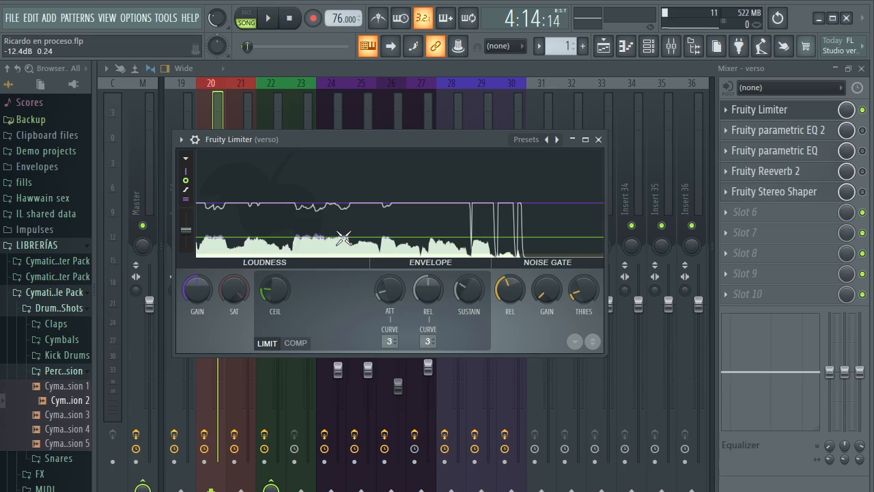
{"action": "key", "text": "space"}
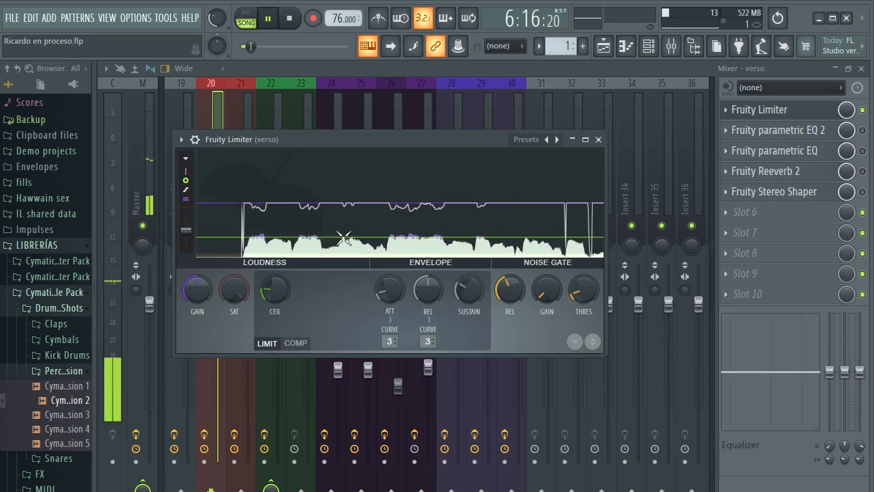
{"action": "key", "text": "space"}
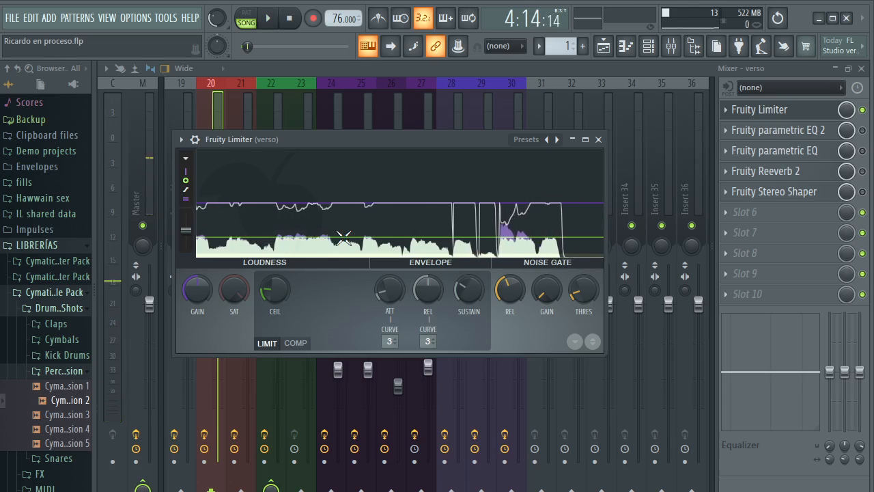
{"action": "key", "text": "space"}
{"action": "key", "text": "space"}
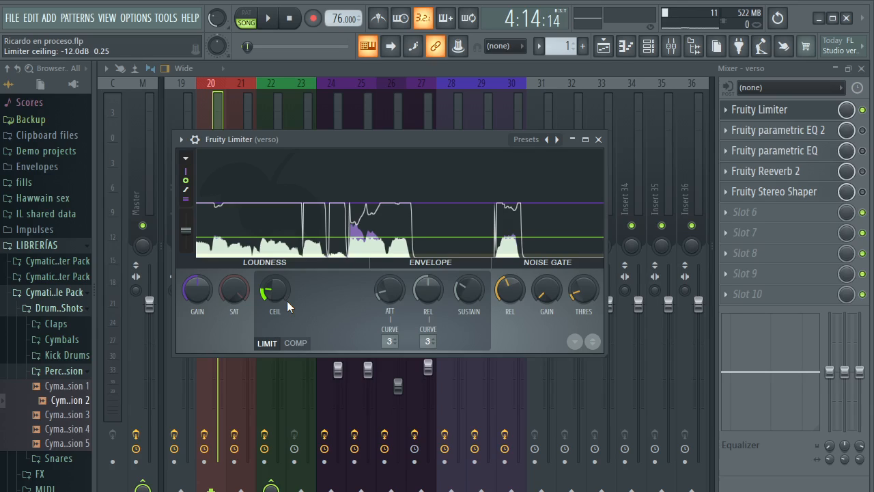
{"action": "left_click_drag", "start_coordinate": [287, 301], "coordinate": [345, 274]}
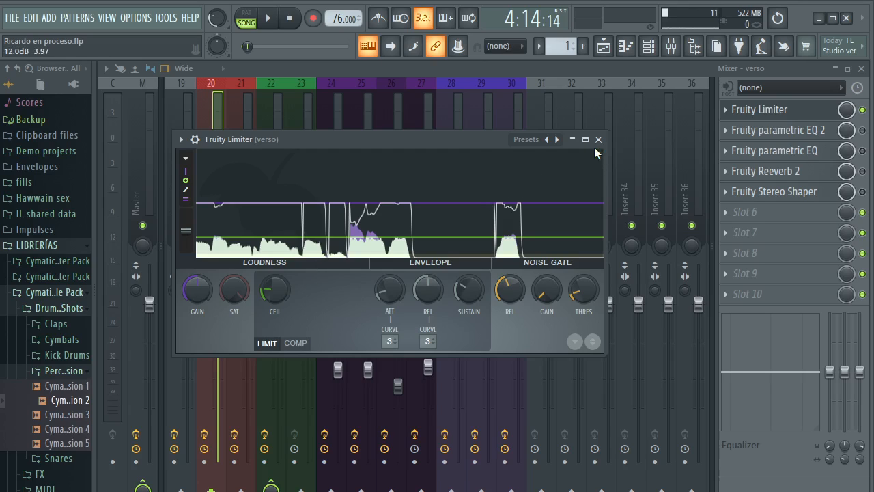
{"action": "left_click_drag", "start_coordinate": [465, 142], "coordinate": [413, 140]}
{"action": "left_click", "coordinate": [547, 140]}
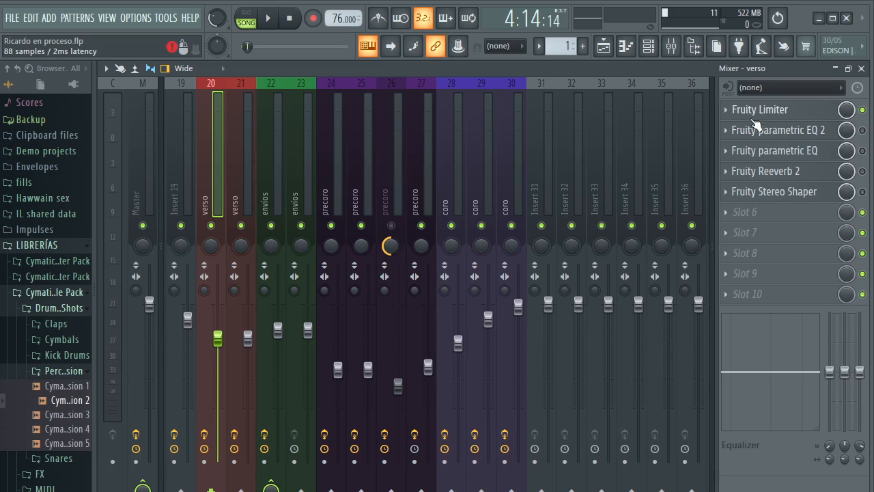
Enable Fruity parametric EQ 2 on the verso track and open its editor
{"action": "left_click", "coordinate": [808, 133]}
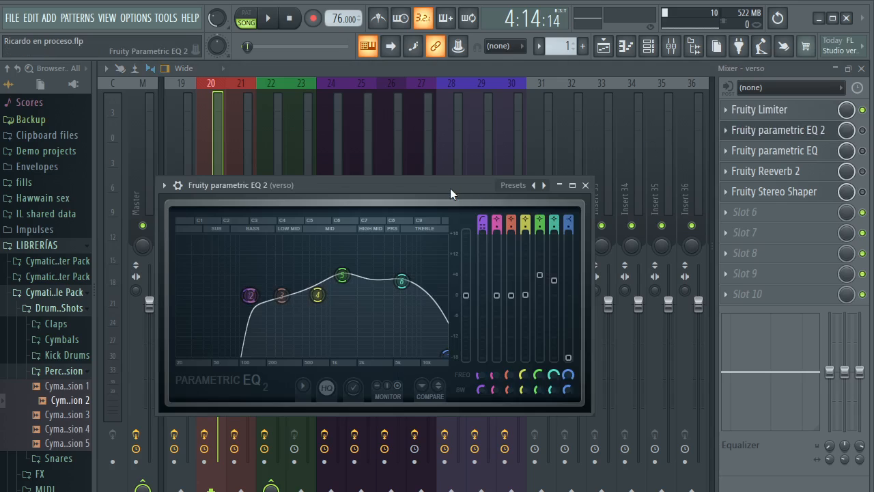
{"action": "left_click_drag", "start_coordinate": [450, 188], "coordinate": [466, 168]}
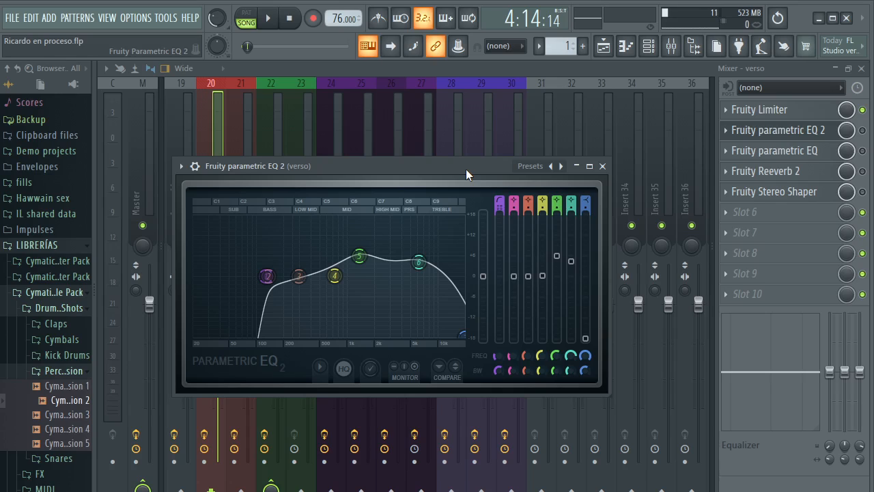
{"action": "key", "text": "space"}
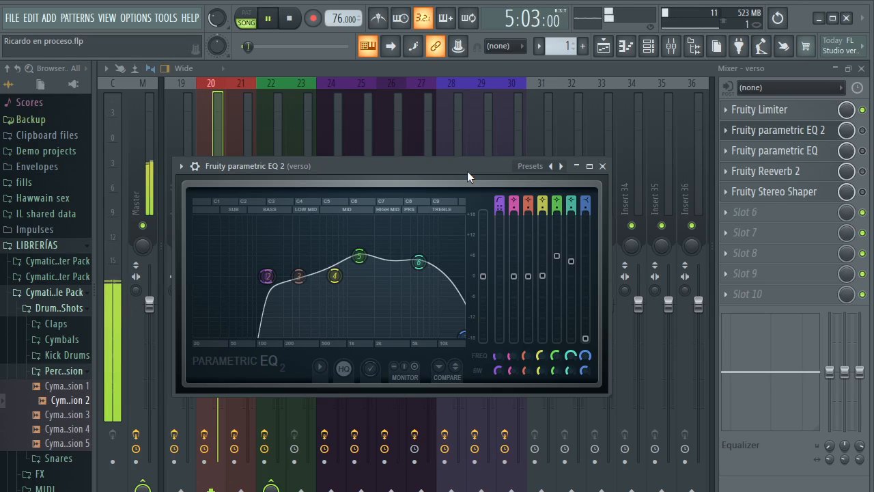
{"action": "key", "text": "space"}
{"action": "left_click", "coordinate": [863, 130]}
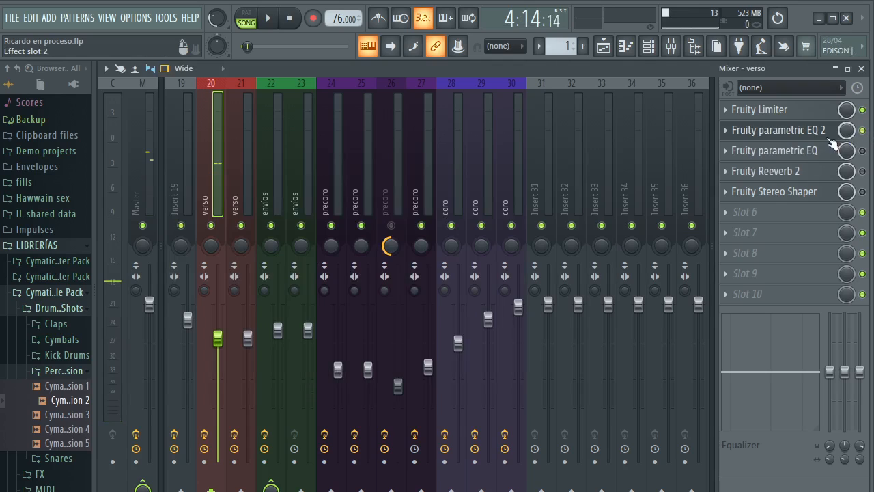
{"action": "left_click", "coordinate": [813, 134]}
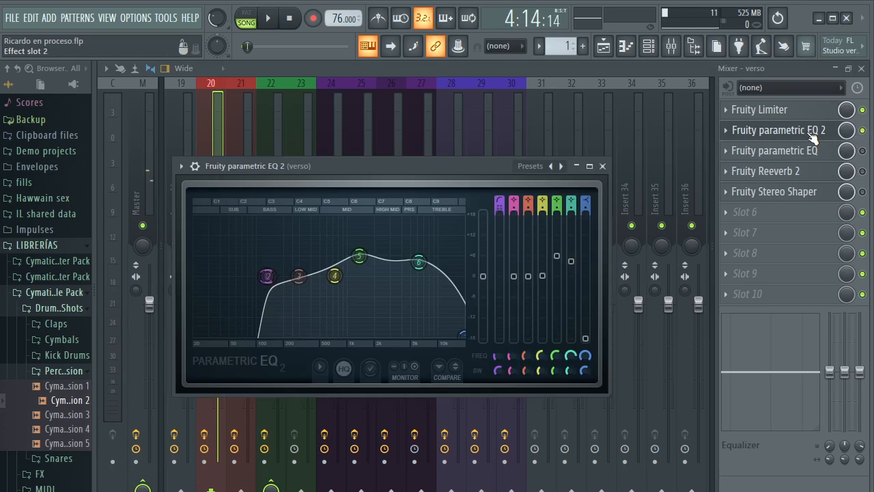
Play the start of the verse vocal twice while examining its frequency spectrum in Fruity parametric EQ 2
{"action": "key", "text": "space"}
{"action": "mouse_move", "coordinate": [477, 166]}
{"action": "left_mouse_down"}
{"action": "mouse_move", "coordinate": [489, 166]}
{"action": "mouse_move", "coordinate": [482, 164]}
{"action": "left_mouse_up"}
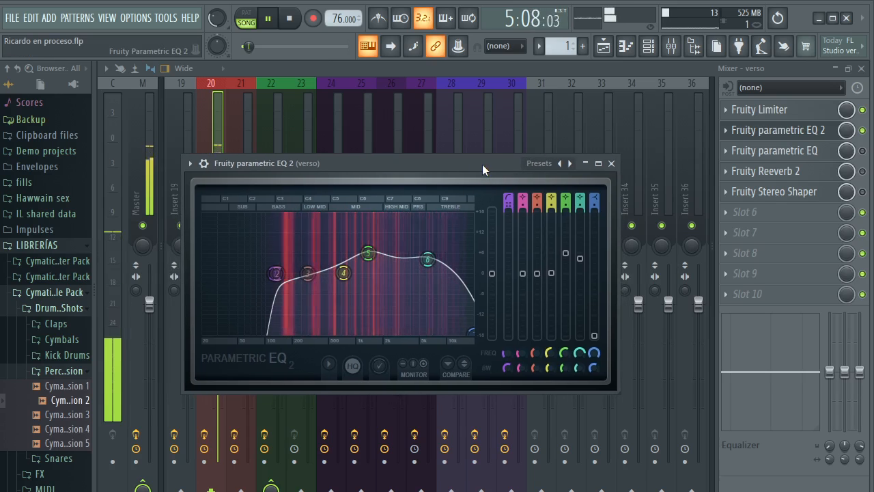
{"action": "key", "text": "space"}
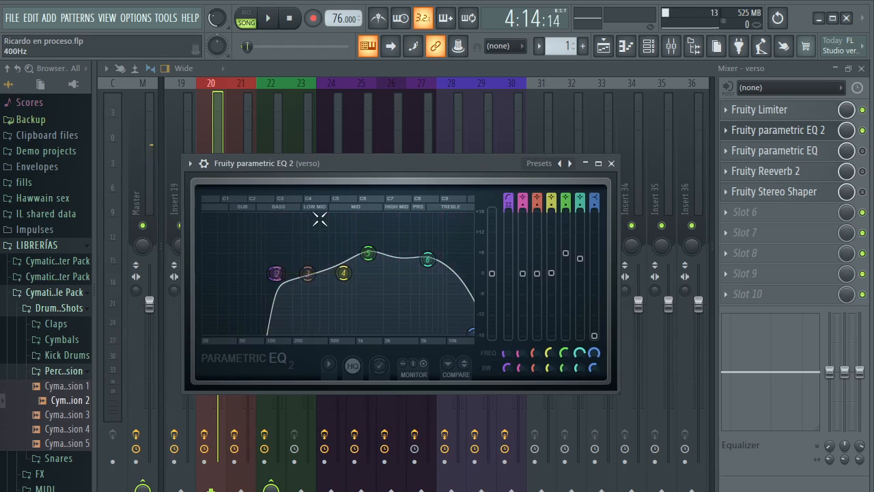
{"action": "key", "text": "space"}
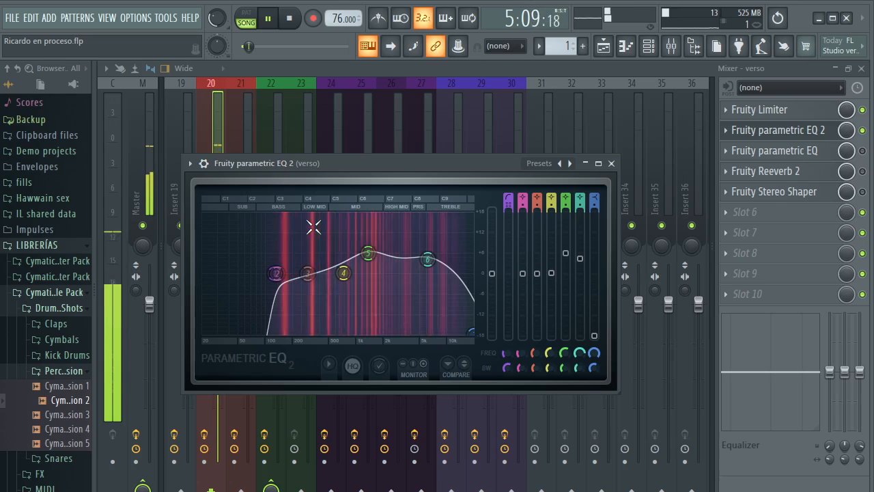
{"action": "key", "text": "space"}
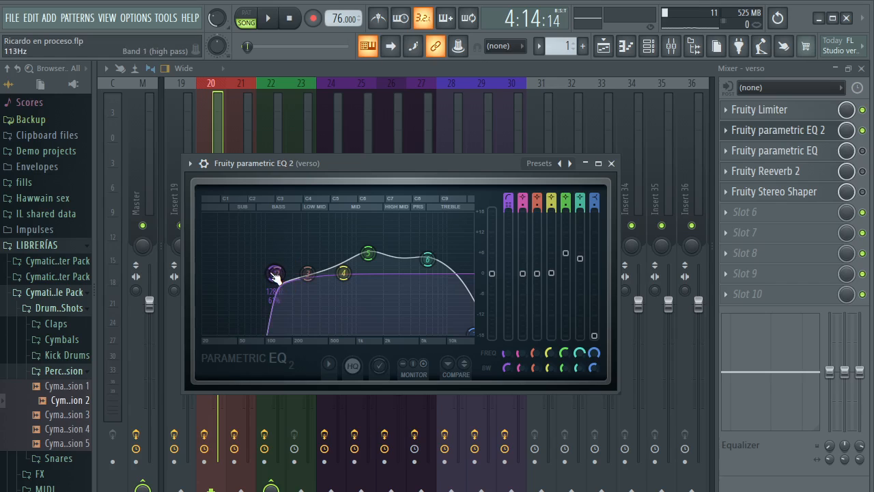
Lower the band 1 high-pass cutoff to about 20 Hz and play the start of the verse vocal twice
{"action": "left_click_drag", "start_coordinate": [274, 276], "coordinate": [256, 278]}
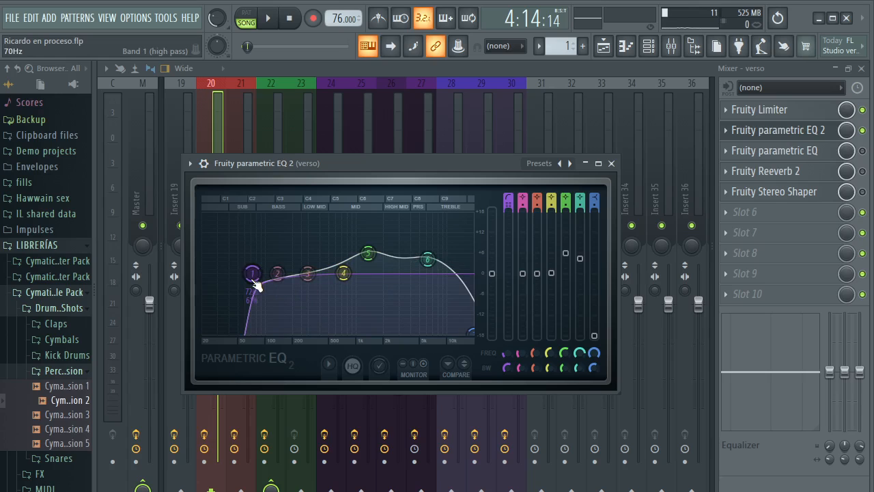
{"action": "left_click_drag", "start_coordinate": [254, 282], "coordinate": [196, 279]}
{"action": "key", "text": "space"}
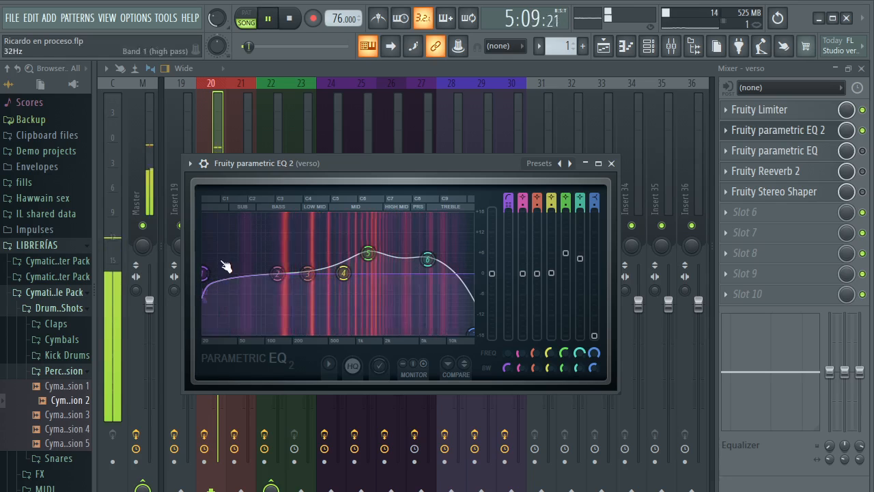
{"action": "key", "text": "space"}
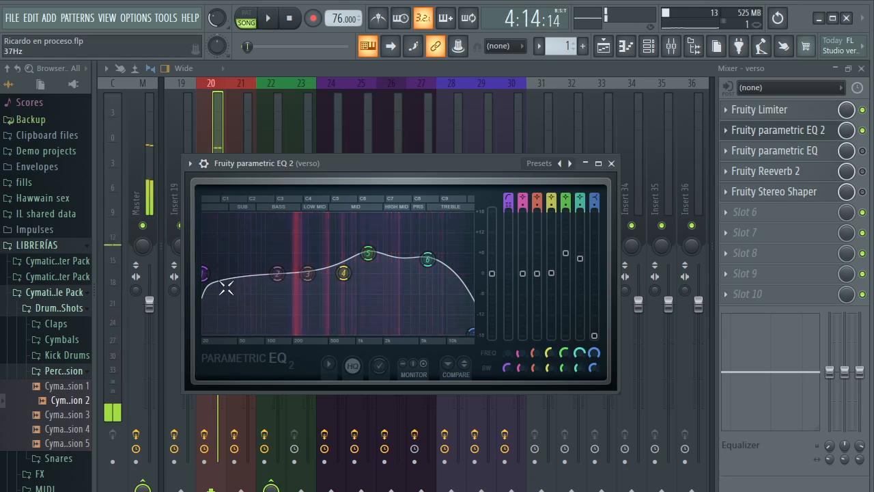
{"action": "key", "text": "space"}
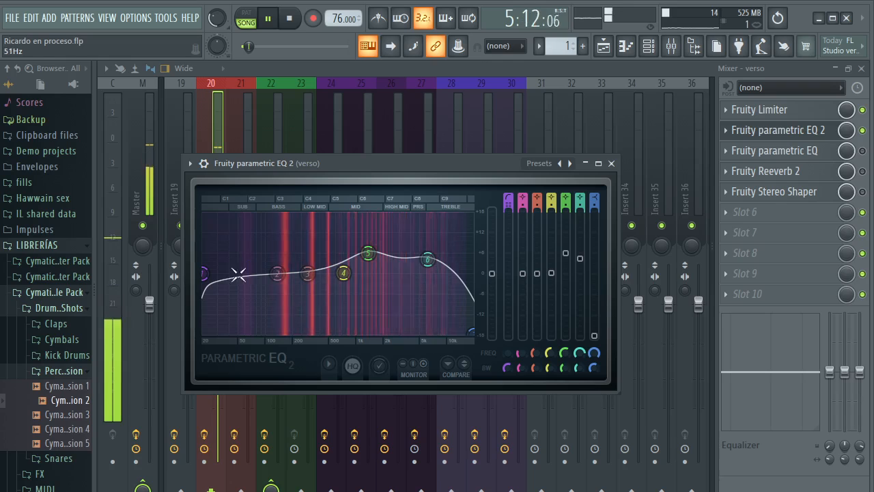
{"action": "key", "text": "space"}
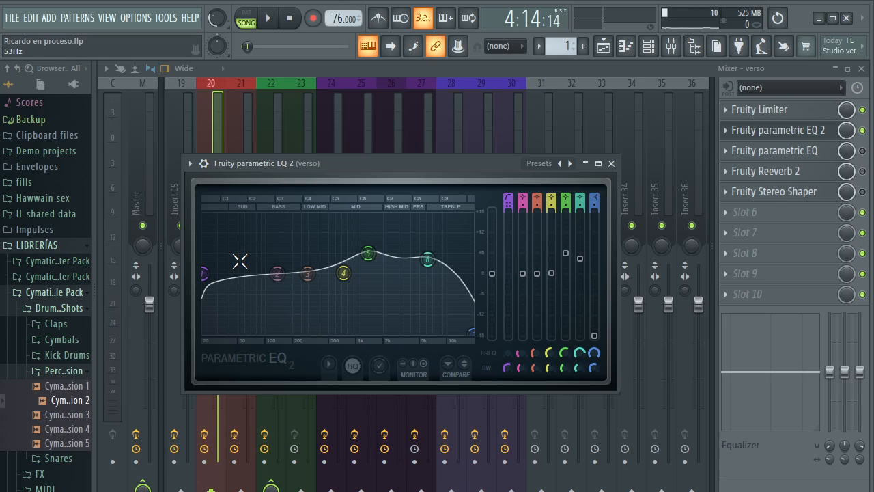
Set the band 1 high-pass cutoff in Fruity parametric EQ 2 to about 39 Hz
{"action": "left_click", "coordinate": [207, 278]}
{"action": "left_click_drag", "start_coordinate": [204, 273], "coordinate": [228, 273]}
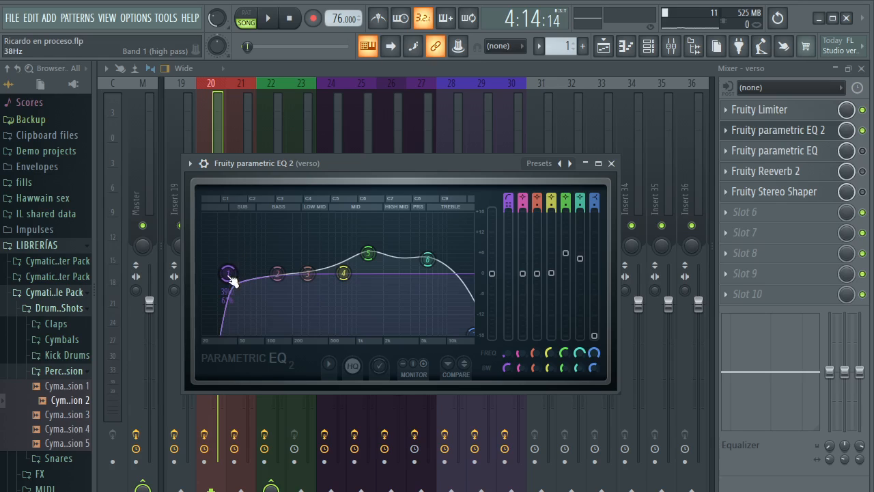
Raise the band 1 high-pass cutoff to about 109 Hz, play the verse vocal and close the Fruity parametric EQ 2 editor
{"action": "left_click_drag", "start_coordinate": [228, 273], "coordinate": [267, 273]}
{"action": "key", "text": "space"}
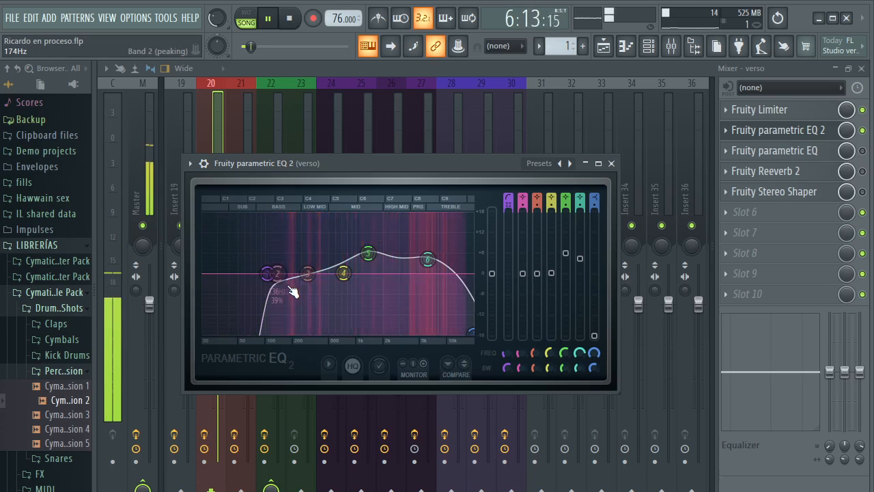
{"action": "key", "text": "space"}
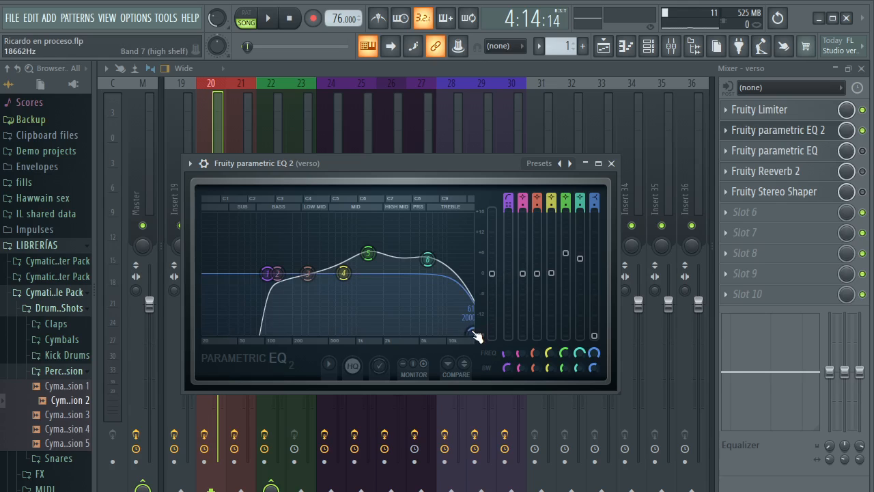
{"action": "left_click_drag", "start_coordinate": [477, 336], "coordinate": [472, 334]}
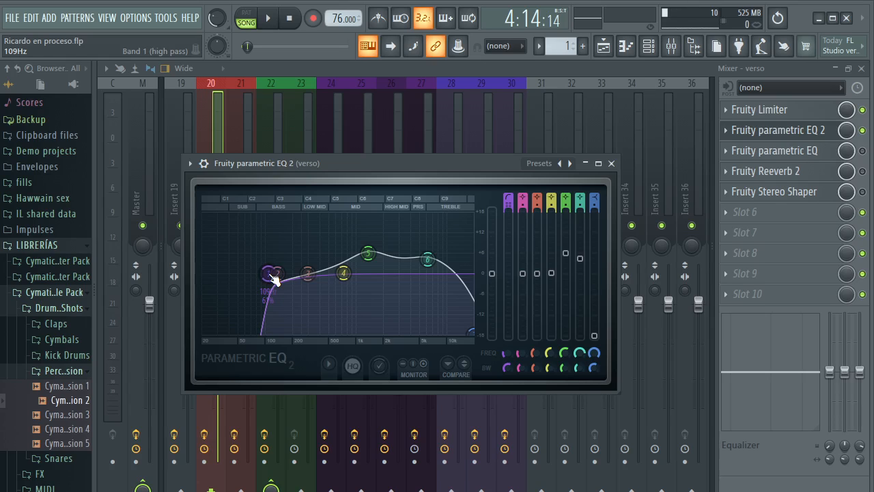
{"action": "left_click_drag", "start_coordinate": [273, 280], "coordinate": [276, 285]}
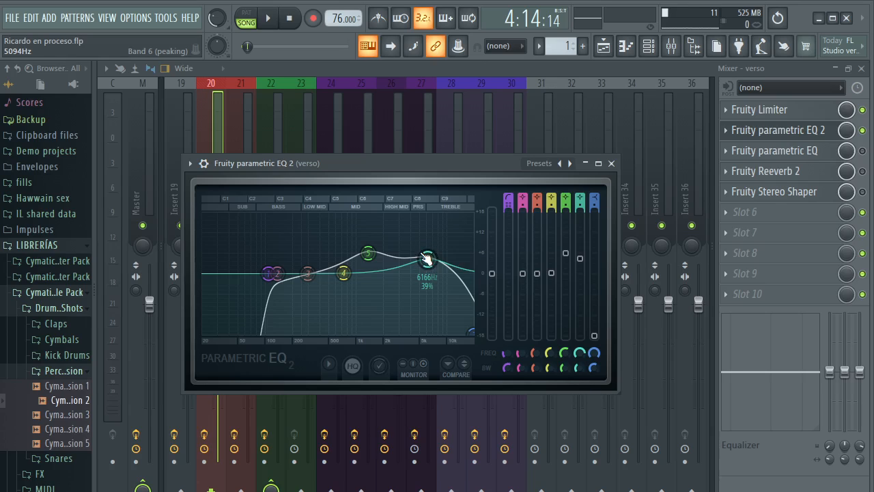
{"action": "left_click", "coordinate": [611, 163]}
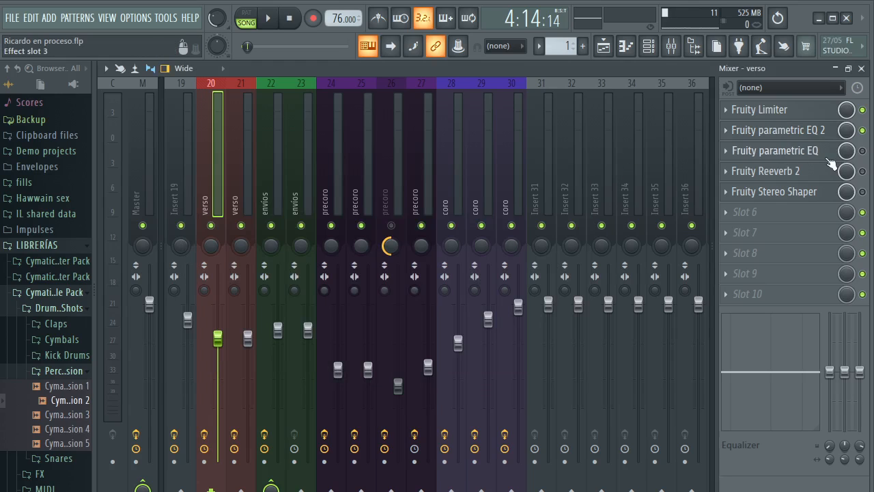
Toggle Fruity parametric EQ on the verso track and examine its band settings, leaving the effect off
{"action": "left_click", "coordinate": [863, 151]}
{"action": "left_click", "coordinate": [863, 151]}
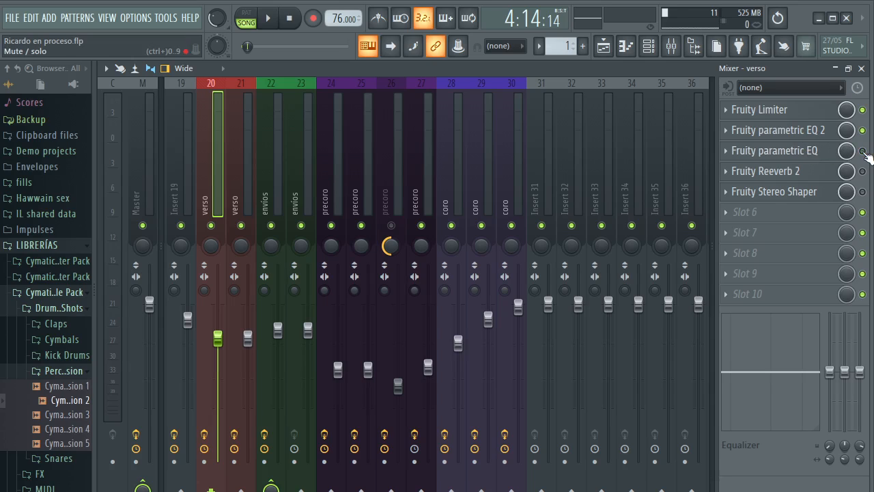
{"action": "left_click", "coordinate": [818, 155]}
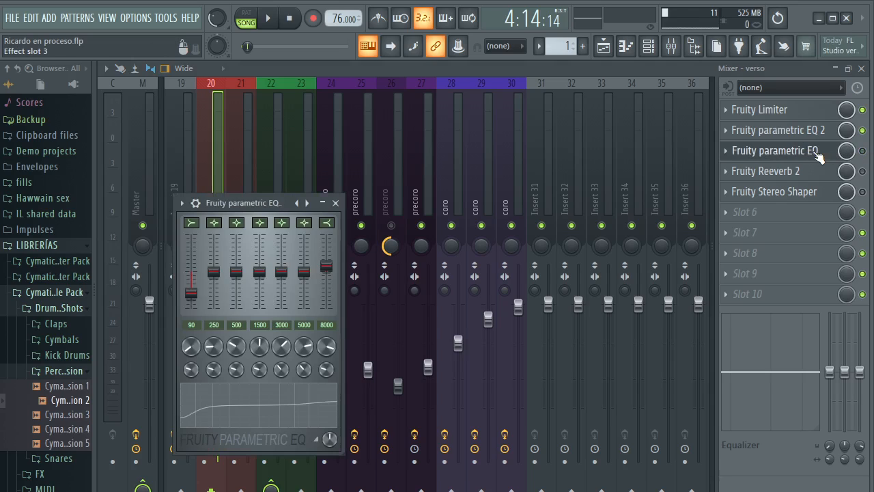
{"action": "left_click", "coordinate": [335, 203]}
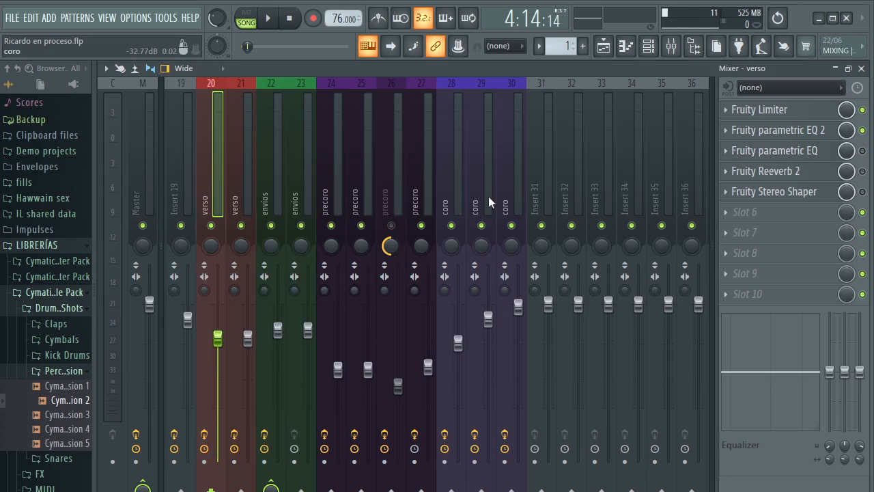
Enable Fruity Reeverb 2 on the verso track and open its editor, clear of the channel faders
{"action": "left_click", "coordinate": [862, 171]}
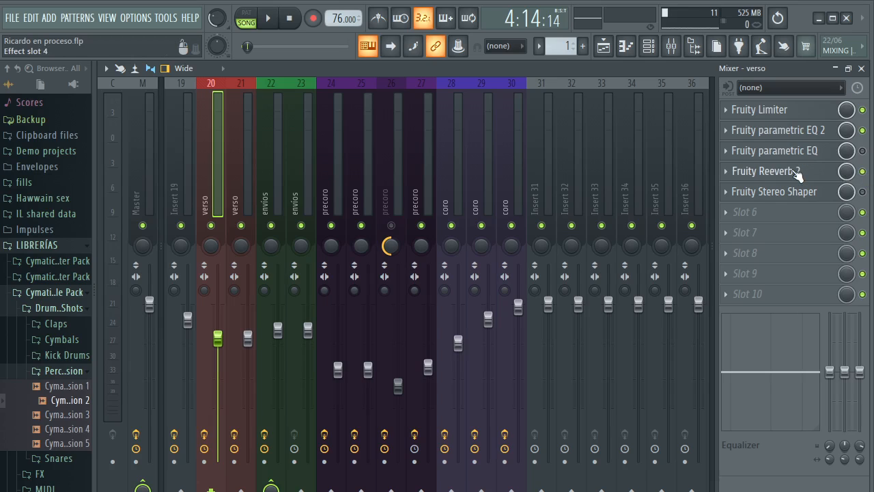
{"action": "left_click", "coordinate": [764, 171]}
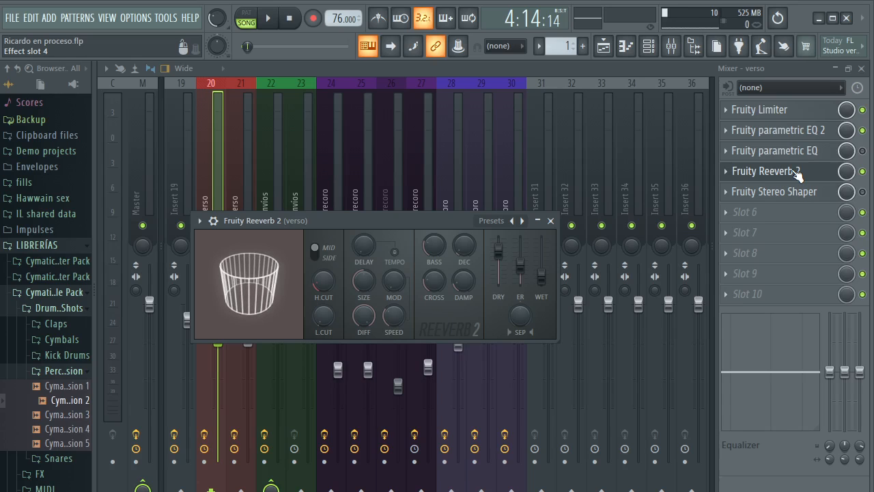
{"action": "left_click_drag", "start_coordinate": [407, 217], "coordinate": [400, 119]}
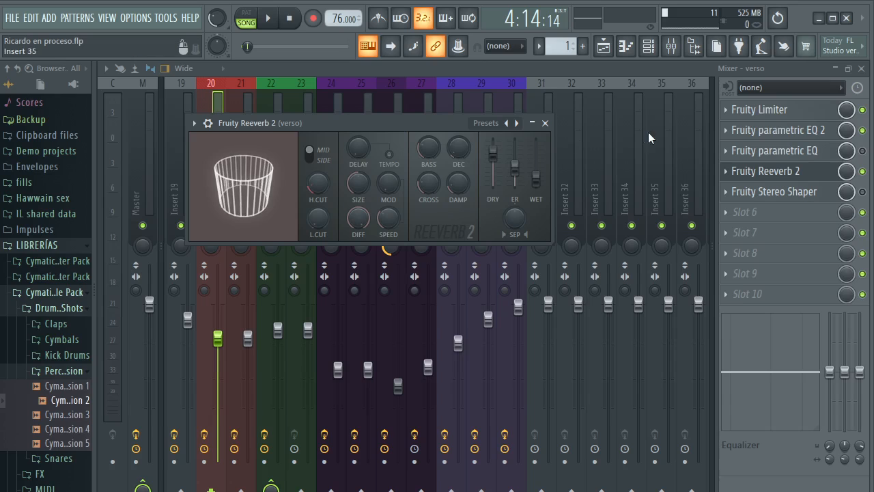
Compare the start of the verse vocal with Fruity Reeverb 2 bypassed and with it enabled
{"action": "left_click", "coordinate": [814, 166]}
{"action": "left_click", "coordinate": [863, 172]}
{"action": "key", "text": "space"}
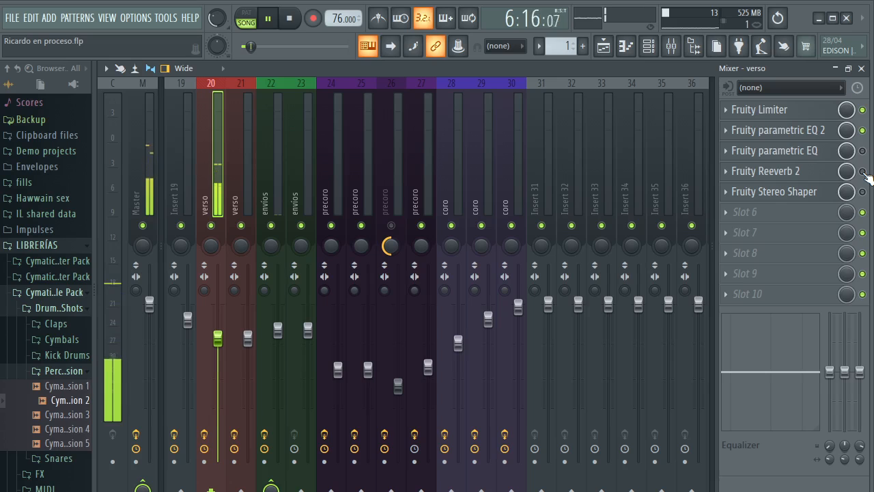
{"action": "key", "text": "space"}
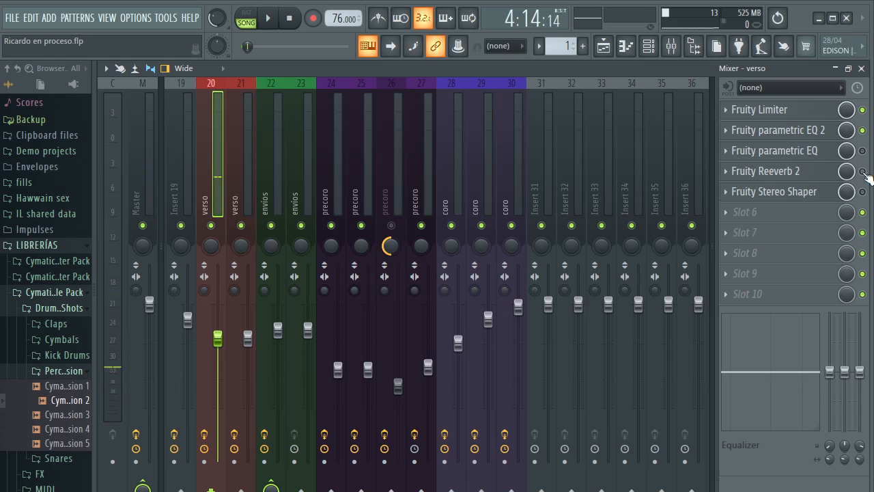
{"action": "left_click", "coordinate": [765, 172]}
{"action": "key", "text": "space"}
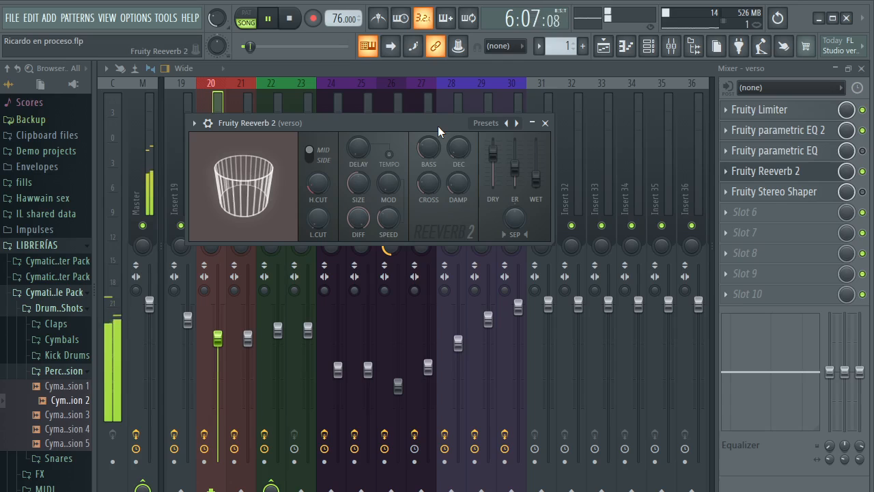
{"action": "key", "text": "space"}
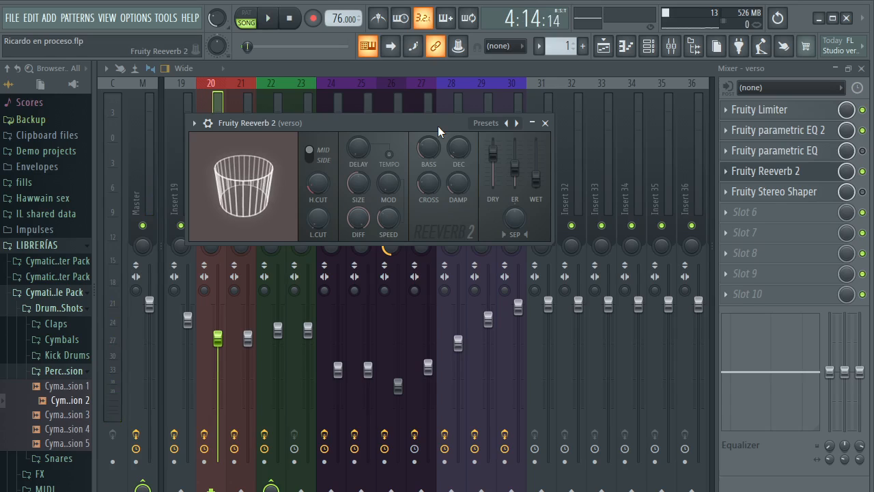
Try larger and smaller room sizes in Fruity Reeverb 2, settle on a slightly smaller room, and play the verse vocal
{"action": "left_click", "coordinate": [517, 123]}
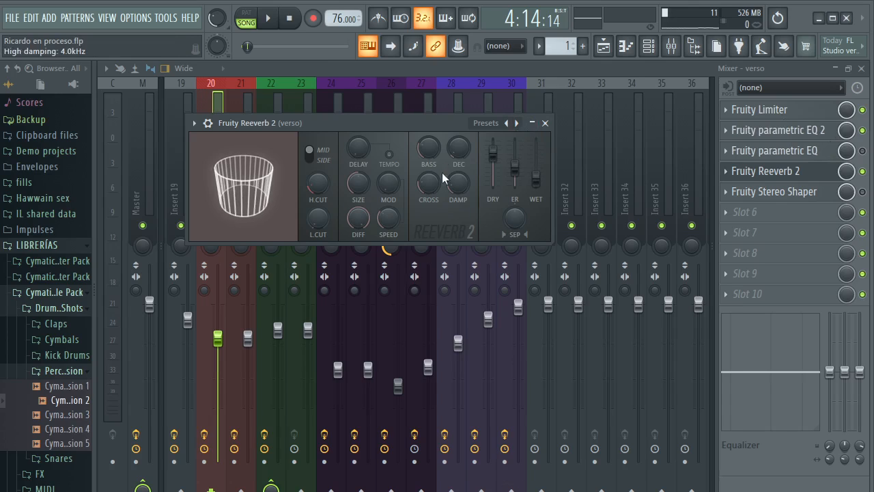
{"action": "left_click_drag", "start_coordinate": [425, 121], "coordinate": [444, 126]}
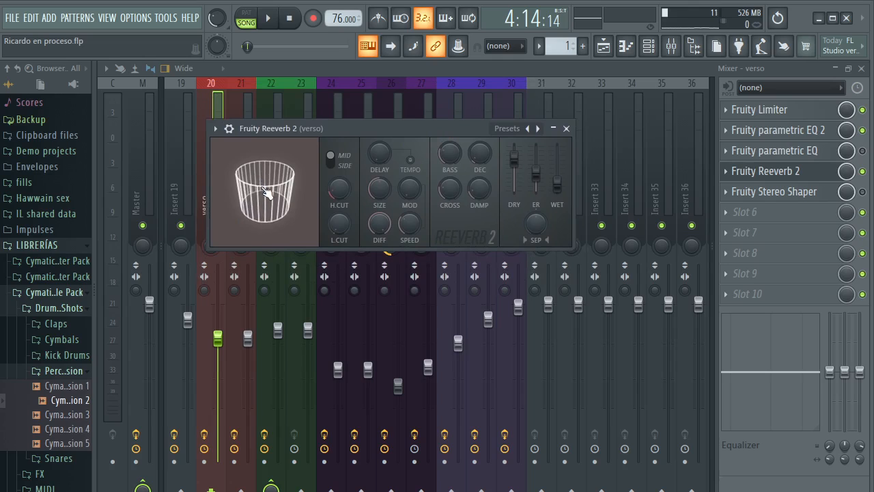
{"action": "left_click_drag", "start_coordinate": [266, 193], "coordinate": [290, 193]}
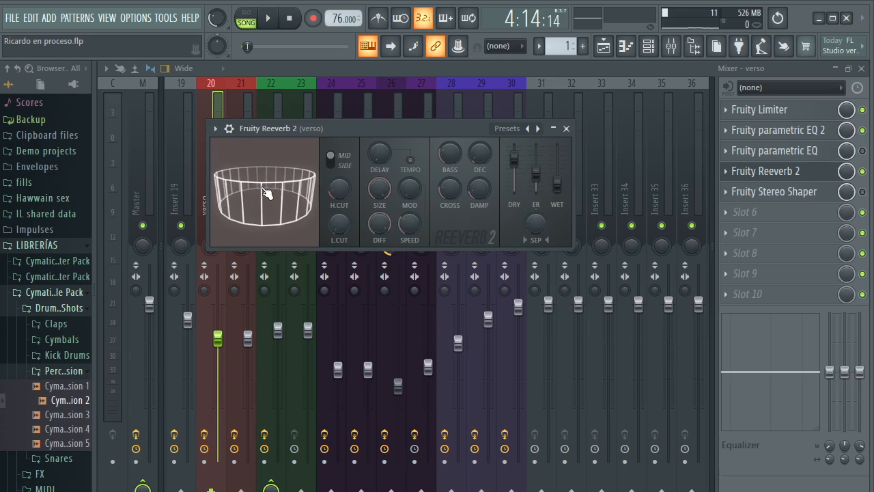
{"action": "left_click_drag", "start_coordinate": [267, 194], "coordinate": [266, 193]}
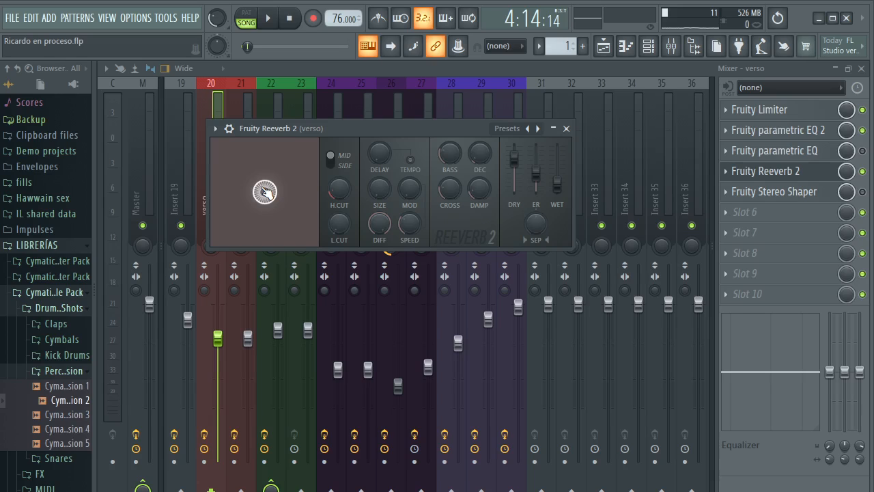
{"action": "left_click_drag", "start_coordinate": [265, 192], "coordinate": [265, 188]}
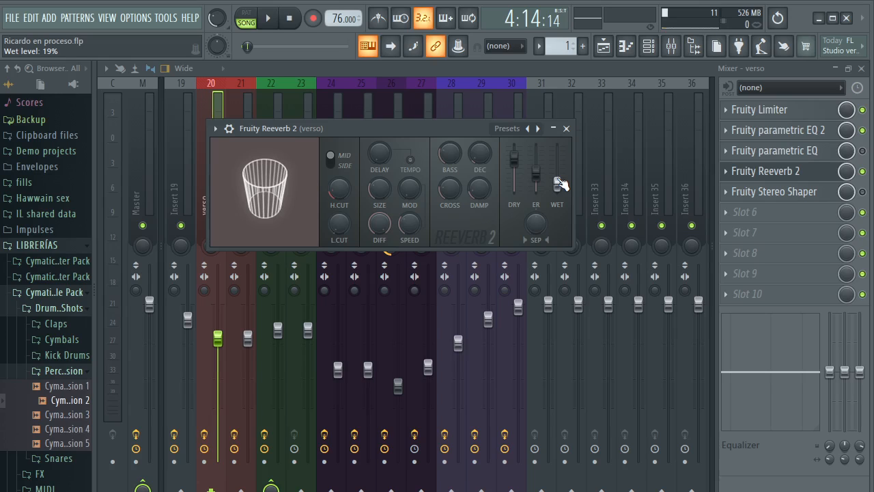
{"action": "key", "text": "space"}
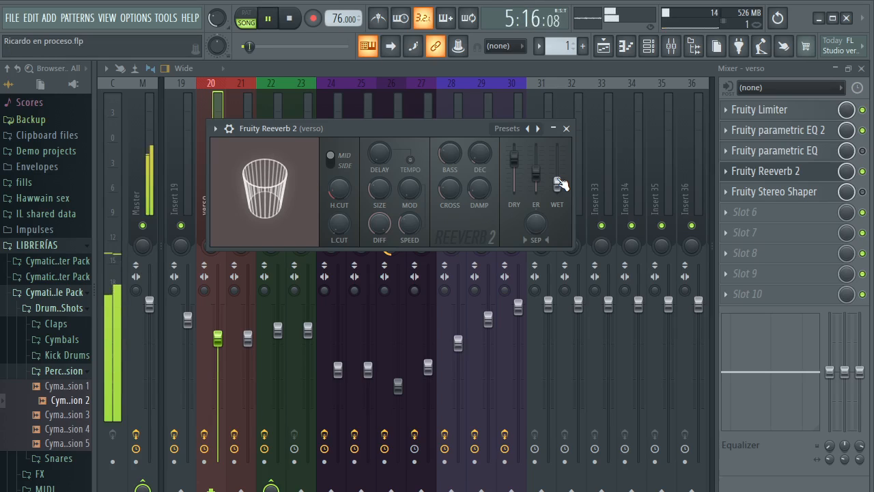
{"action": "key", "text": "space"}
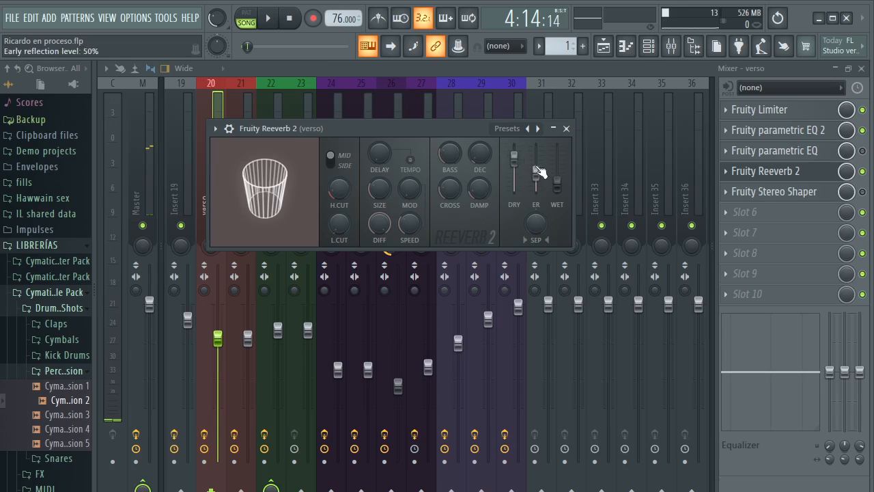
Try the reverb with the dry level at minimum and the wet level at maximum while playing the verse vocal
{"action": "left_click_drag", "start_coordinate": [515, 162], "coordinate": [557, 144]}
{"action": "key", "text": "space"}
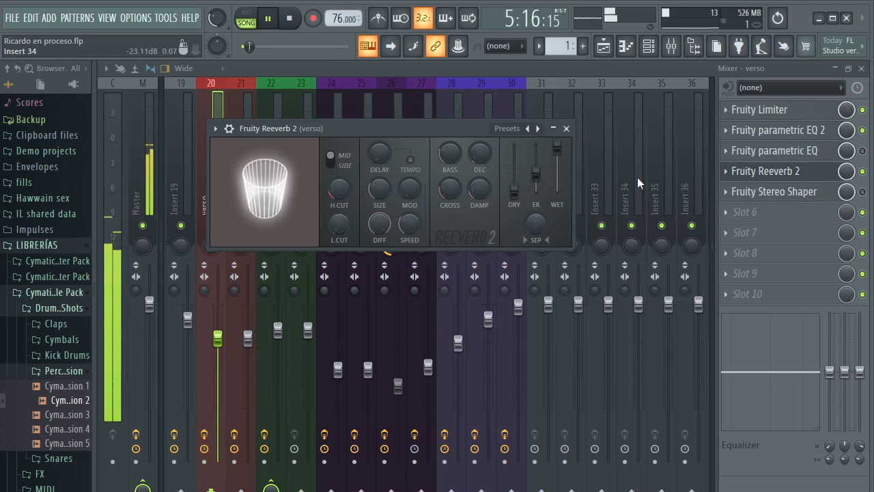
{"action": "key", "text": "space"}
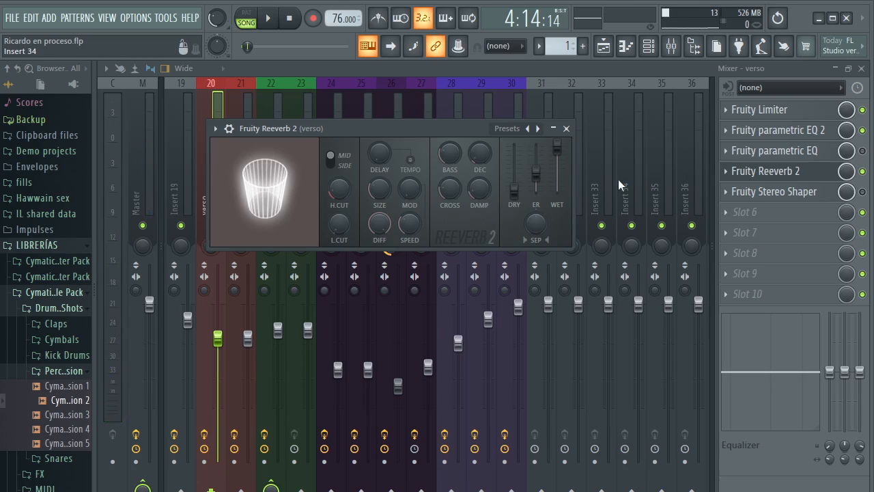
Try the reverb with the dry level at 125% and the wet level at 0% while playing the verse vocal
{"action": "left_click_drag", "start_coordinate": [514, 188], "coordinate": [559, 191]}
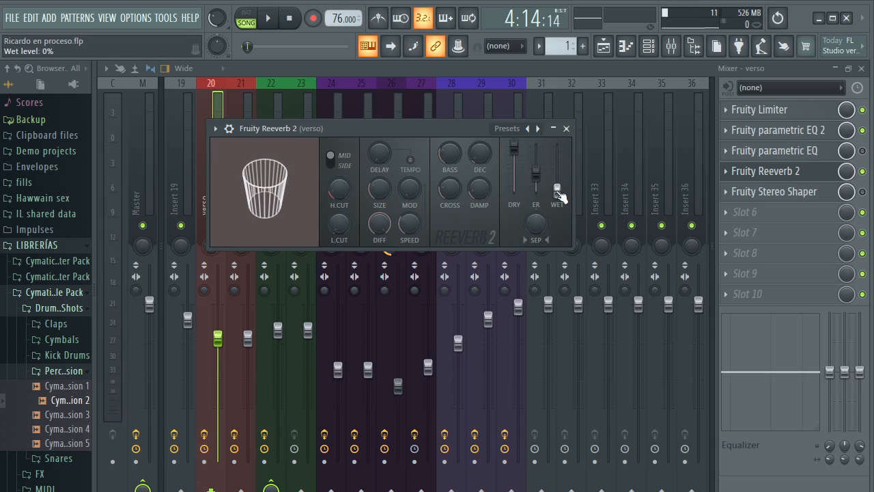
{"action": "key", "text": "space"}
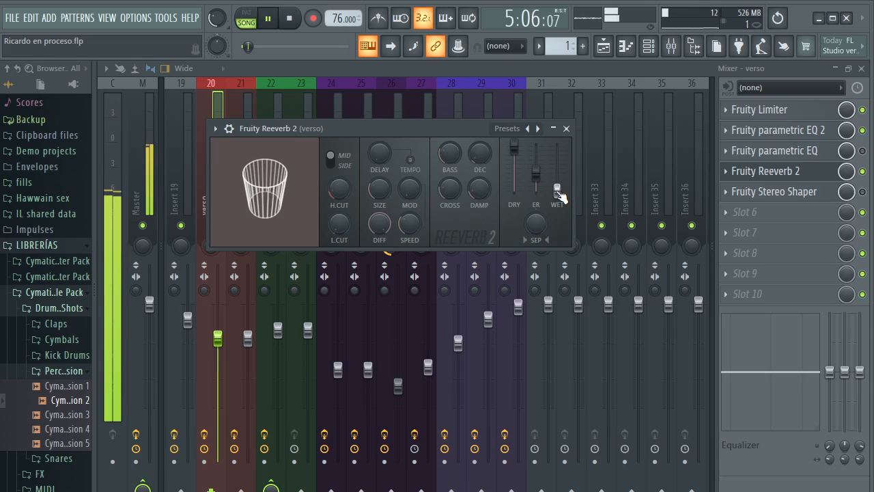
{"action": "key", "text": "space"}
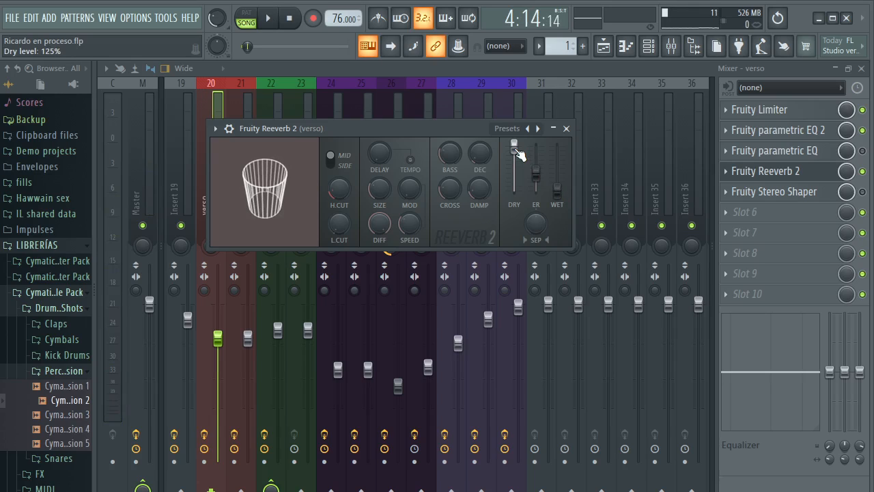
Lower the Fruity Reeverb 2 dry level moderately, set its wet level to 13%, and close the editor
{"action": "left_click_drag", "start_coordinate": [515, 146], "coordinate": [515, 164]}
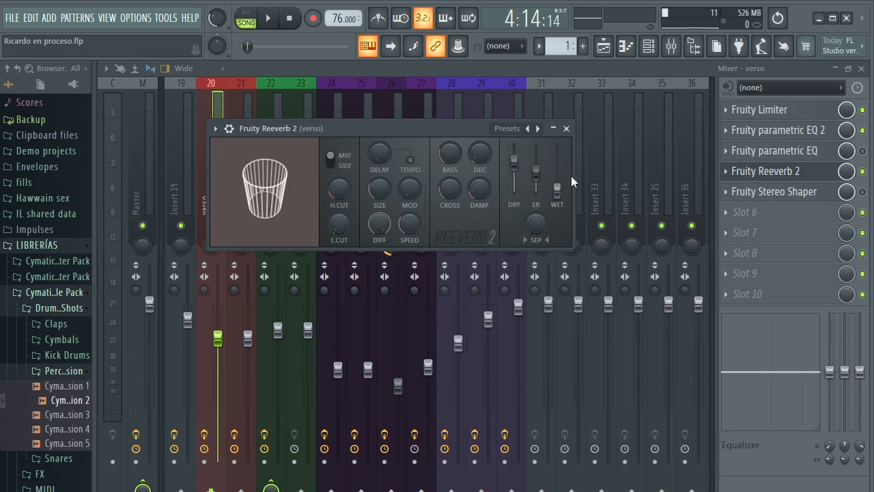
{"action": "left_click_drag", "start_coordinate": [557, 189], "coordinate": [557, 185]}
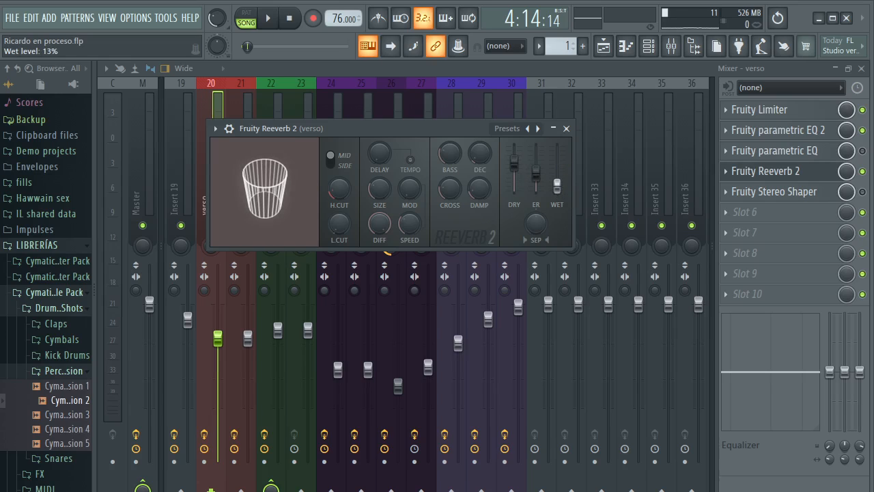
{"action": "left_click_drag", "start_coordinate": [557, 186], "coordinate": [557, 187]}
{"action": "left_click", "coordinate": [567, 130]}
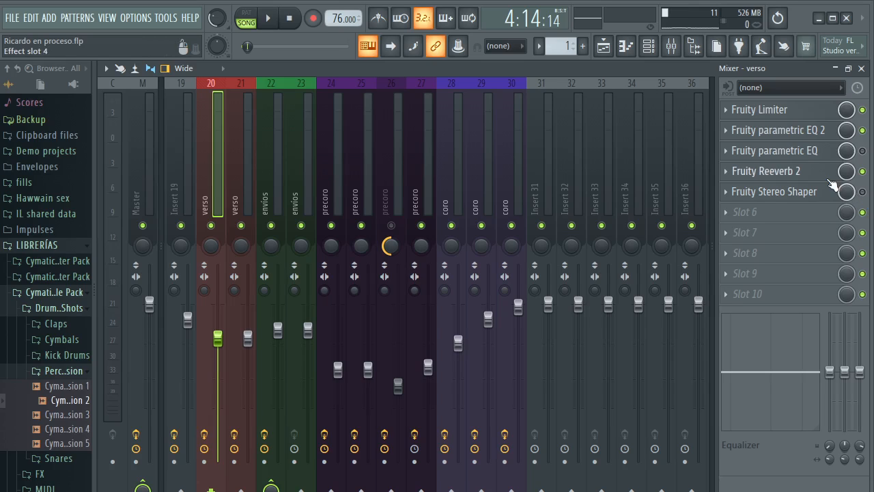
Play the verse with Fruity Stereo Shaper off and raise the Fruity Reeverb 2 wet level slightly
{"action": "left_click", "coordinate": [863, 192]}
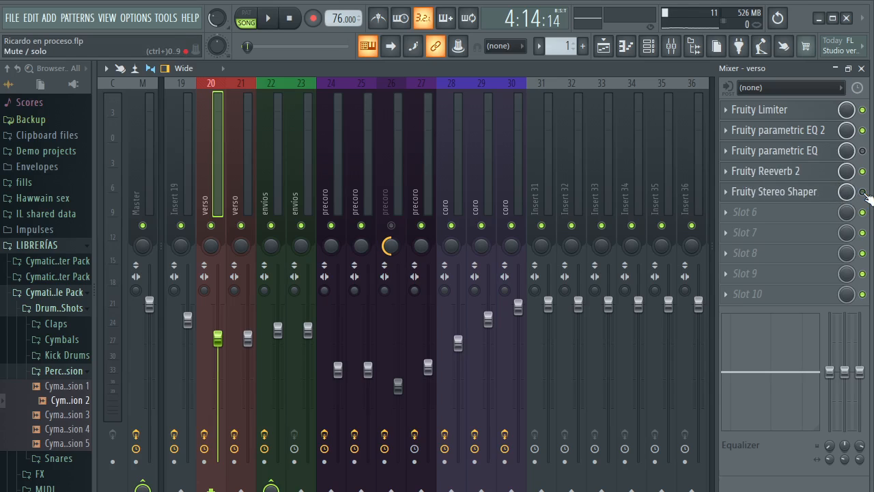
{"action": "key", "text": "space"}
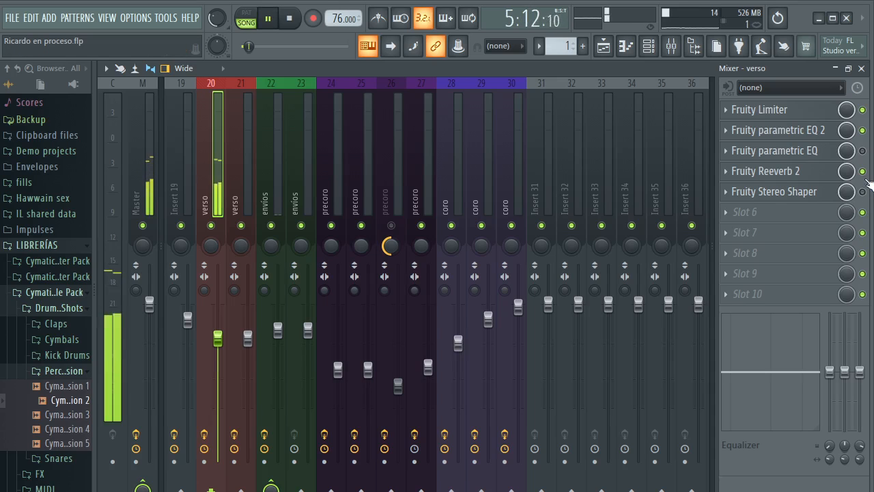
{"action": "left_click", "coordinate": [768, 171]}
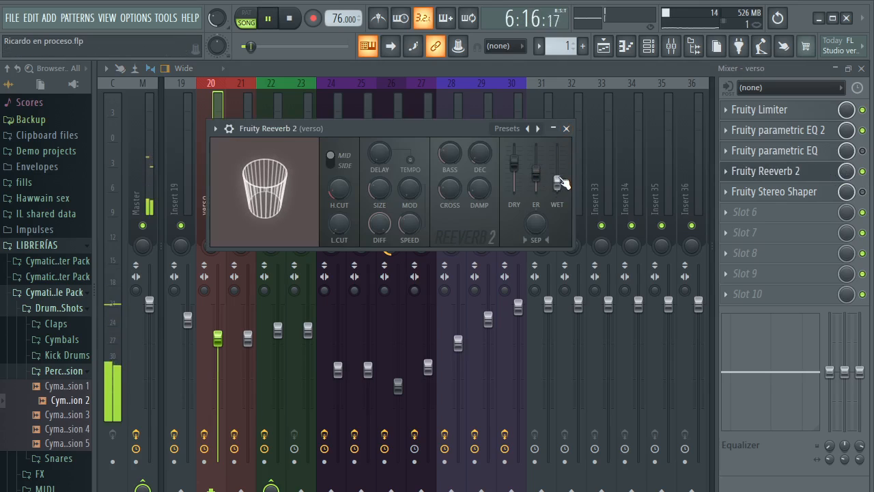
{"action": "left_click", "coordinate": [567, 128]}
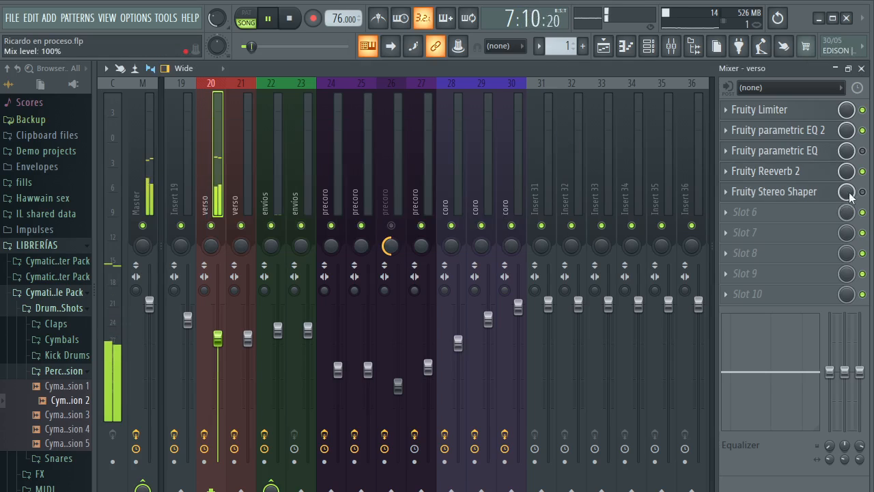
{"action": "key", "text": "space"}
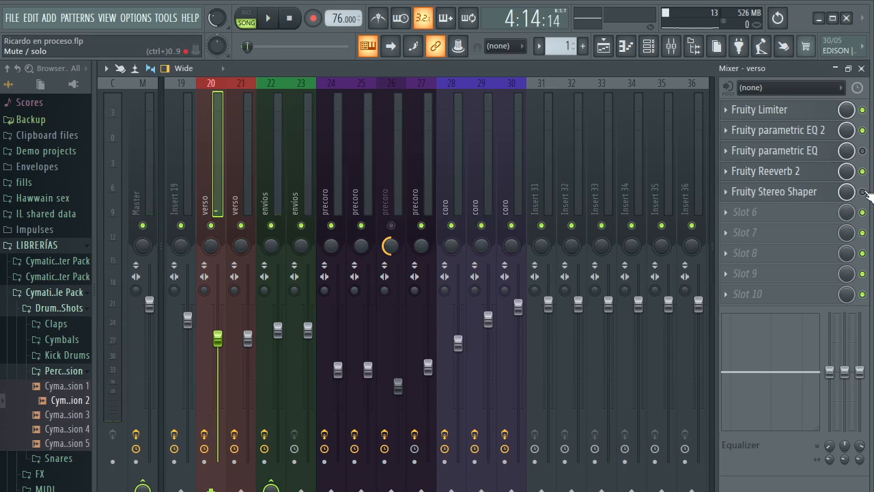
Play the verse with Fruity Stereo Shaper on, inspect its mixer matrix settings, and close the editor
{"action": "key", "text": "space"}
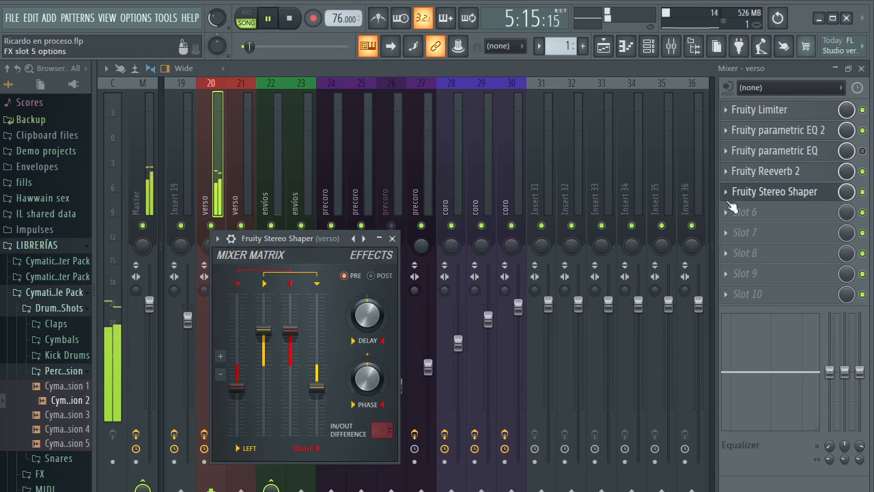
{"action": "left_click", "coordinate": [786, 192]}
{"action": "left_click_drag", "start_coordinate": [332, 238], "coordinate": [411, 150]}
{"action": "key", "text": "space"}
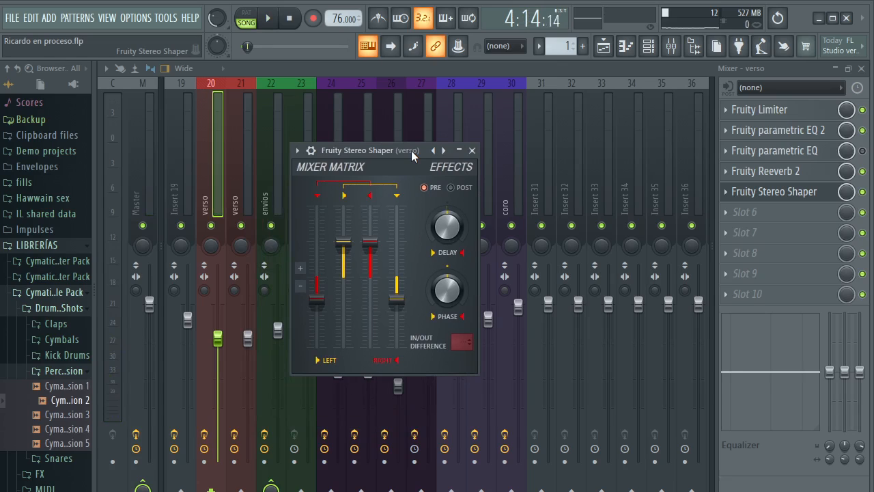
{"action": "left_click_drag", "start_coordinate": [412, 150], "coordinate": [469, 124]}
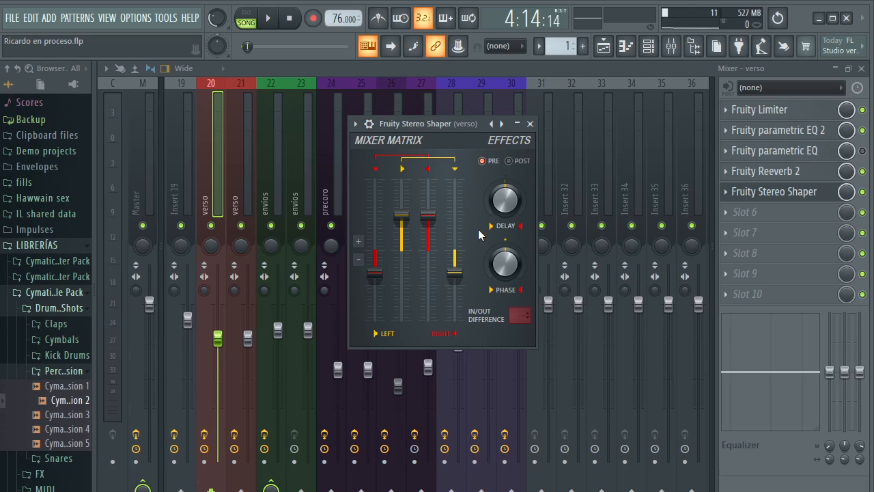
{"action": "left_click", "coordinate": [530, 124]}
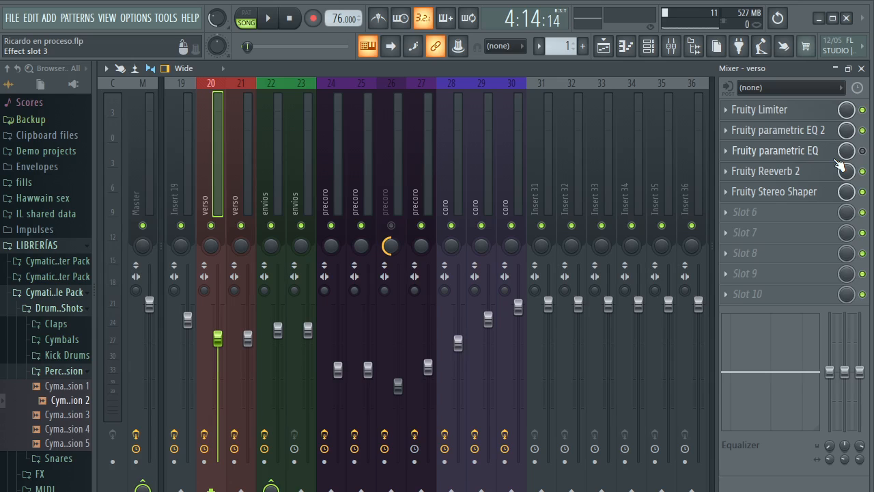
Take Track 6 out of solo in the playlist and start playing the full arrangement from the Verso 1 clip
{"action": "key", "text": "F9"}
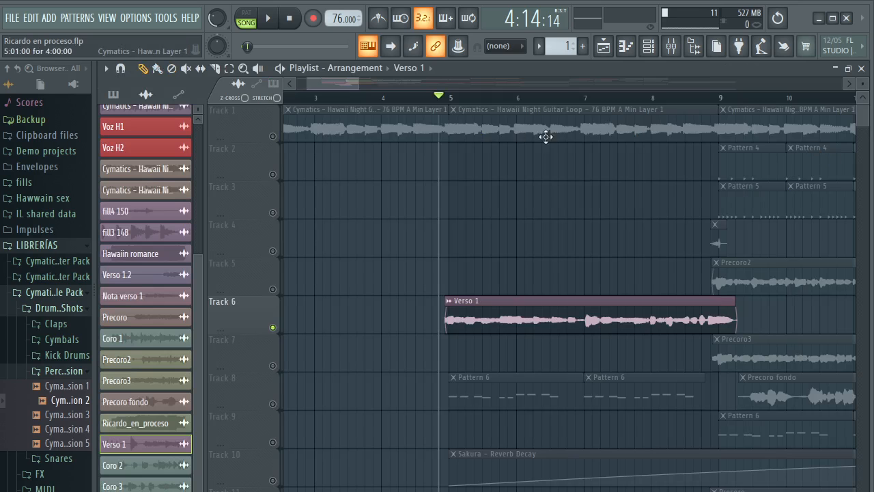
{"action": "right_click", "coordinate": [273, 329]}
{"action": "key", "text": "space"}
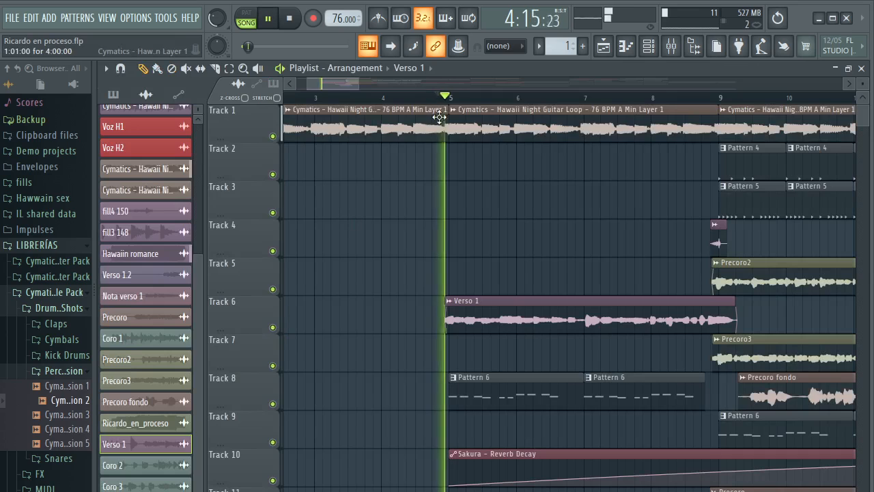
Follow the full mix through the verse and pre-chorus into the start of the chorus at bar 13, and stop playback
{"action": "scroll", "coordinate": [447, 98], "scroll_direction": "down", "scroll_amount": 3}
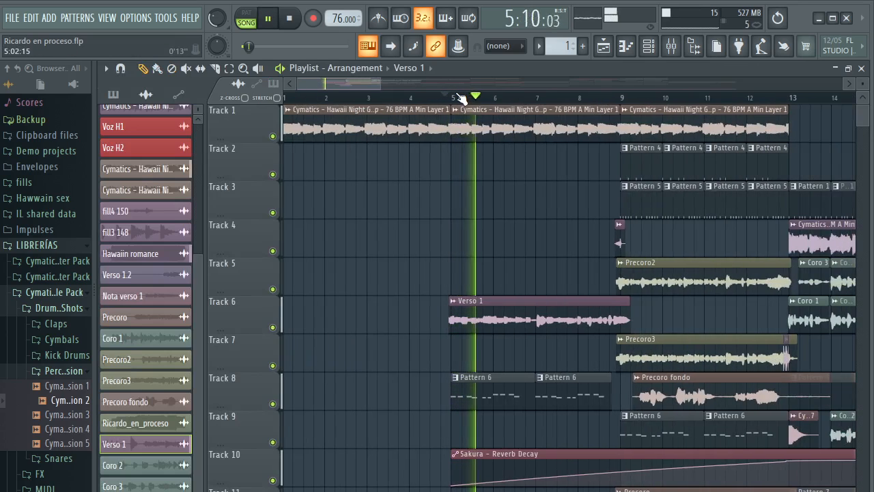
{"action": "scroll", "coordinate": [439, 99], "scroll_direction": "down", "scroll_amount": 2}
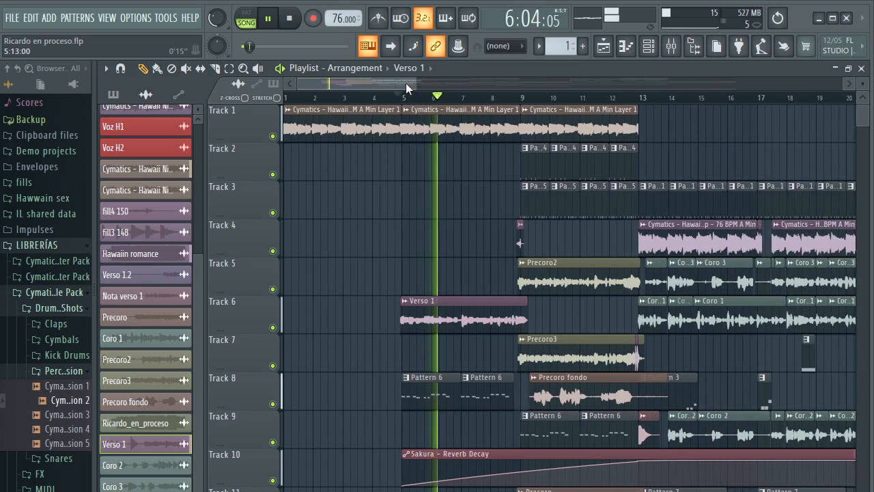
{"action": "left_click_drag", "start_coordinate": [406, 83], "coordinate": [420, 81]}
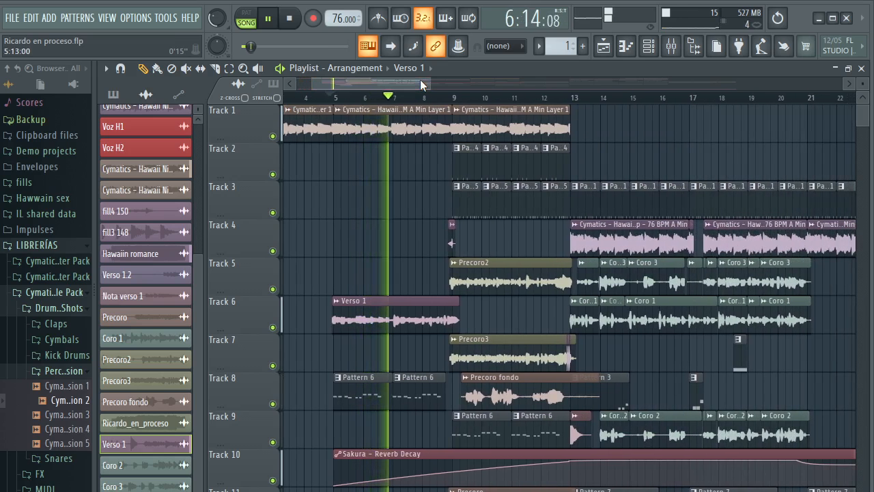
{"action": "left_click_drag", "start_coordinate": [420, 79], "coordinate": [430, 78]}
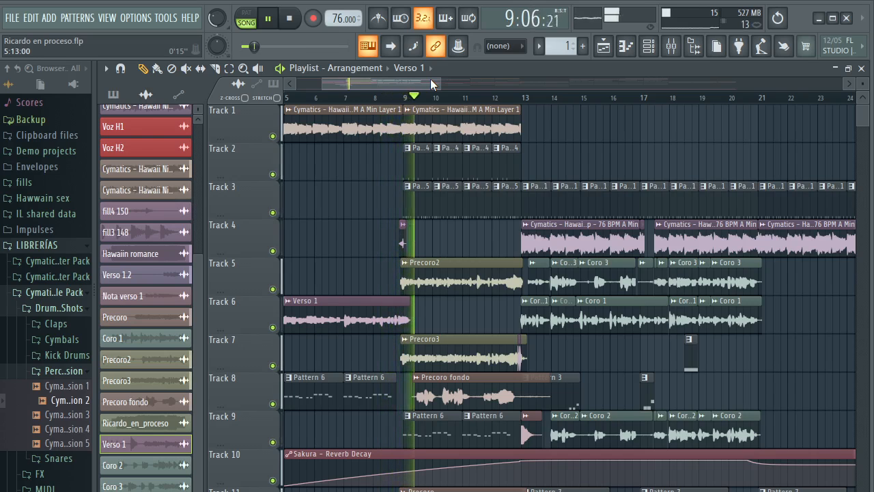
{"action": "scroll", "coordinate": [437, 95], "scroll_direction": "down", "scroll_amount": 3}
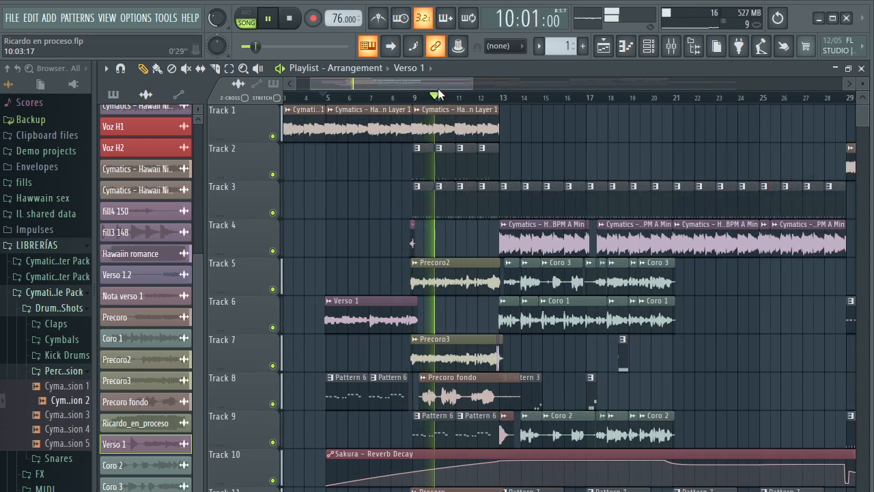
{"action": "scroll", "coordinate": [517, 121], "scroll_direction": "down", "scroll_amount": 5}
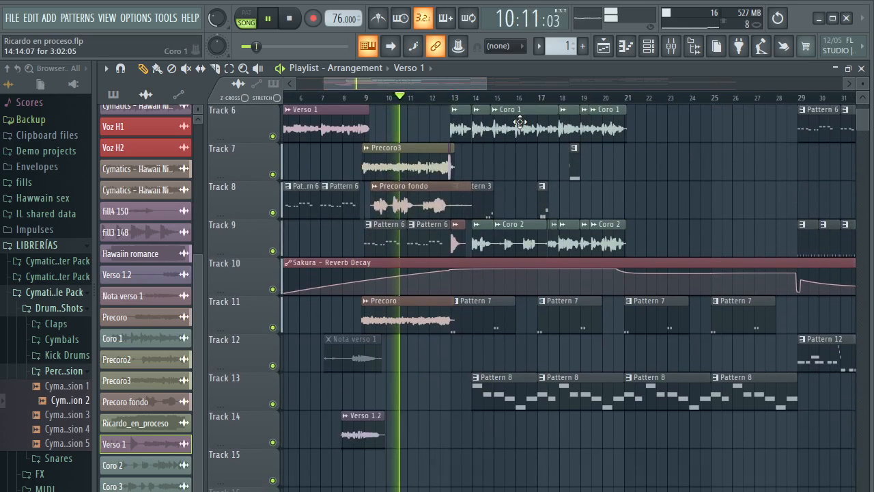
{"action": "scroll", "coordinate": [520, 121], "scroll_direction": "up", "scroll_amount": 5}
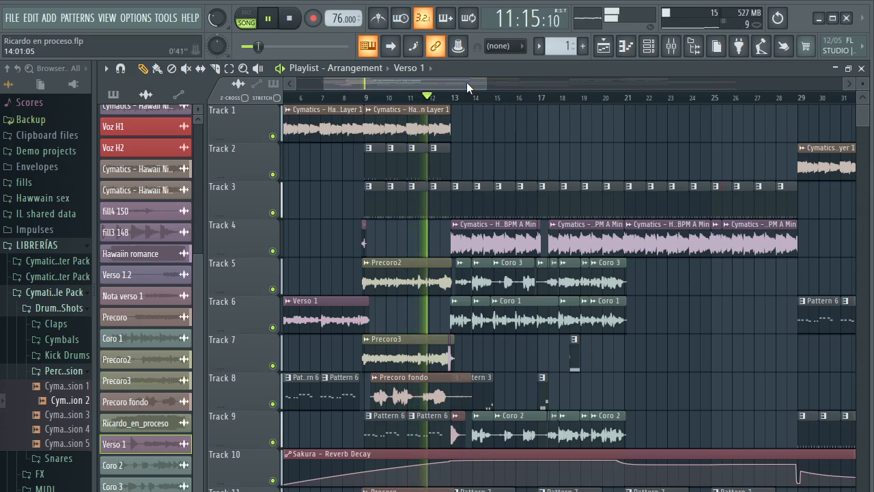
{"action": "left_click_drag", "start_coordinate": [467, 82], "coordinate": [488, 81]}
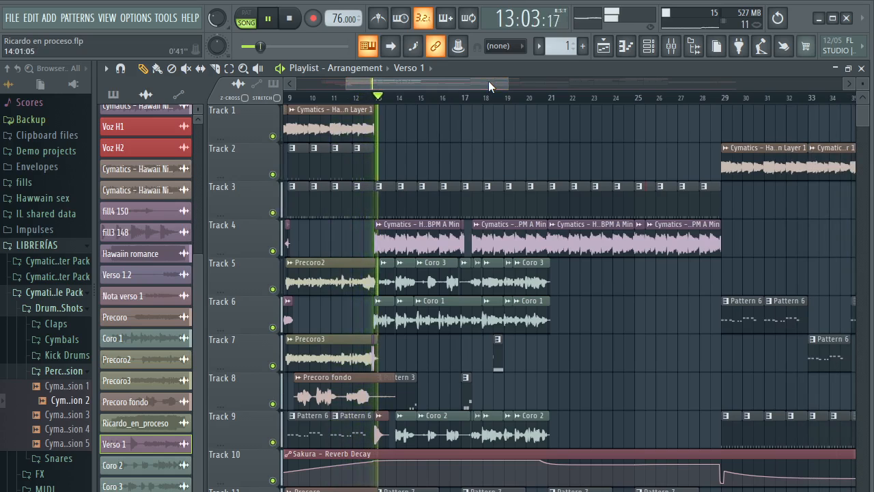
{"action": "key", "text": "space"}
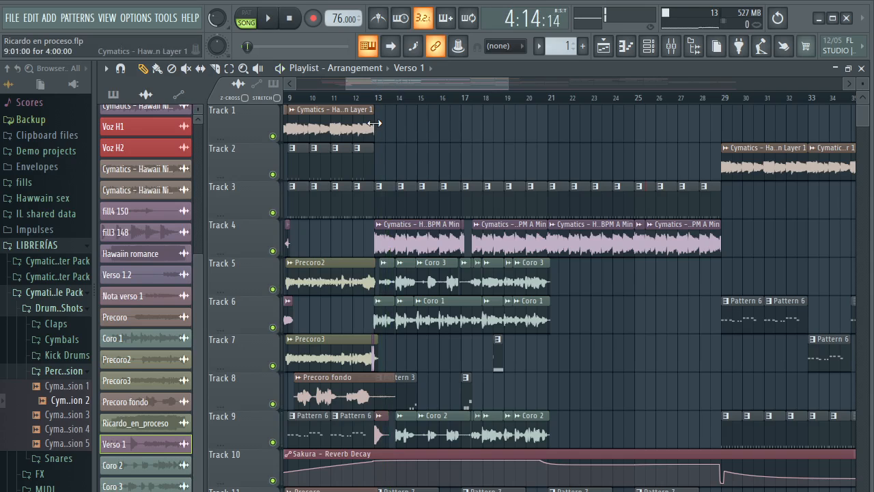
Place the playhead just before the chorus clips at bar 13
{"action": "left_click", "coordinate": [375, 100]}
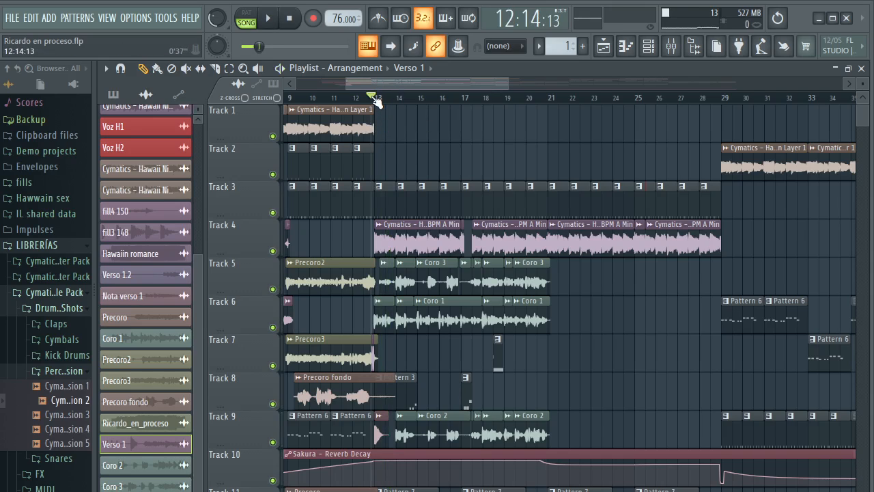
{"action": "scroll", "coordinate": [375, 100], "scroll_direction": "up", "scroll_amount": 4}
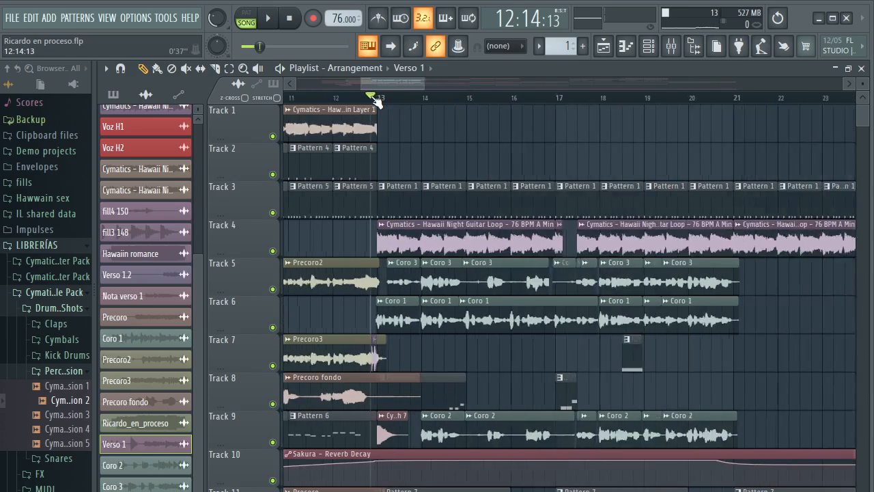
{"action": "scroll", "coordinate": [393, 99], "scroll_direction": "down", "scroll_amount": 5}
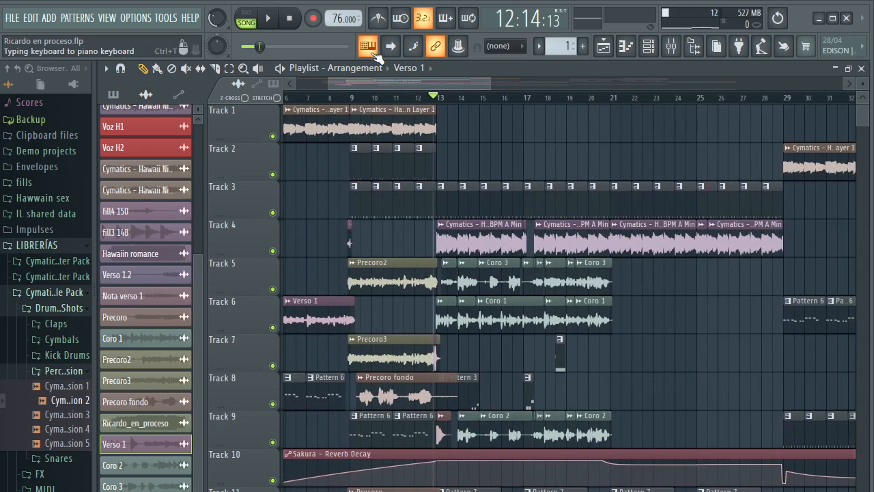
{"action": "left_click_drag", "start_coordinate": [392, 80], "coordinate": [395, 80]}
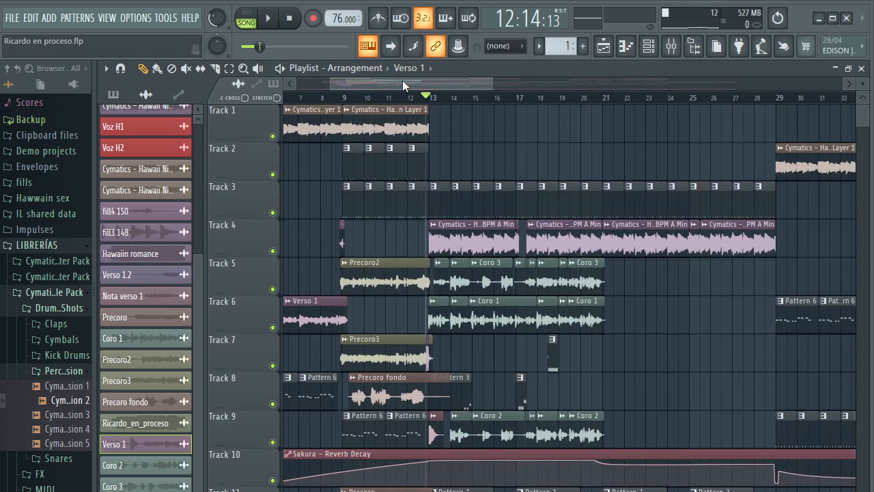
{"action": "scroll", "coordinate": [349, 99], "scroll_direction": "up", "scroll_amount": 4}
{"action": "scroll", "coordinate": [349, 100], "scroll_direction": "up", "scroll_amount": 1}
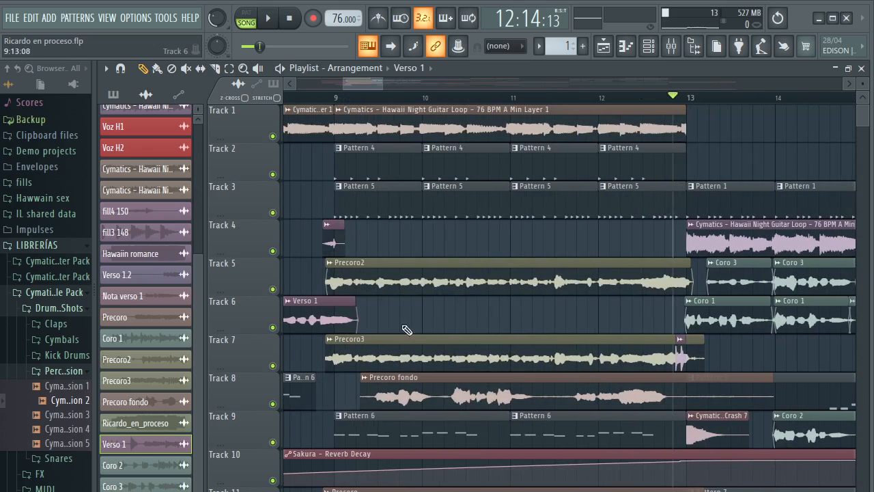
Look up the Precoro2 clip's mixer track, inspect its Fruity Limiter settings, and close the editor
{"action": "double_click", "coordinate": [407, 289]}
{"action": "left_click", "coordinate": [596, 128]}
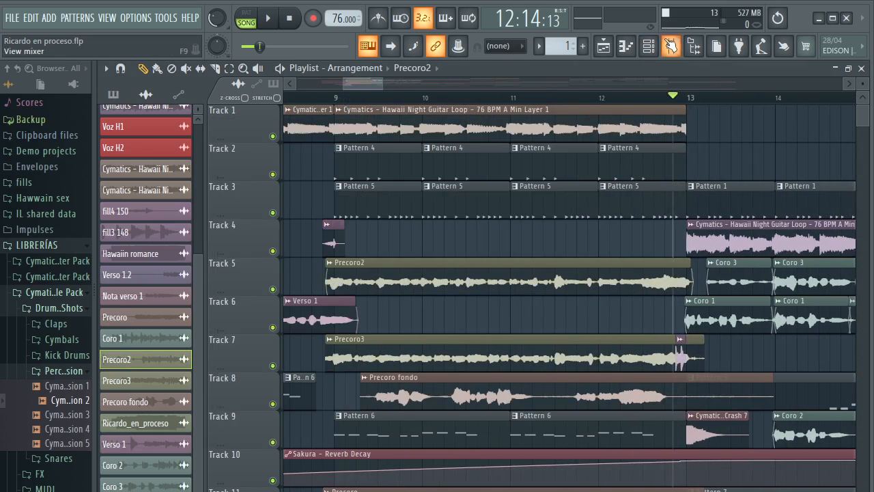
{"action": "left_click", "coordinate": [671, 46]}
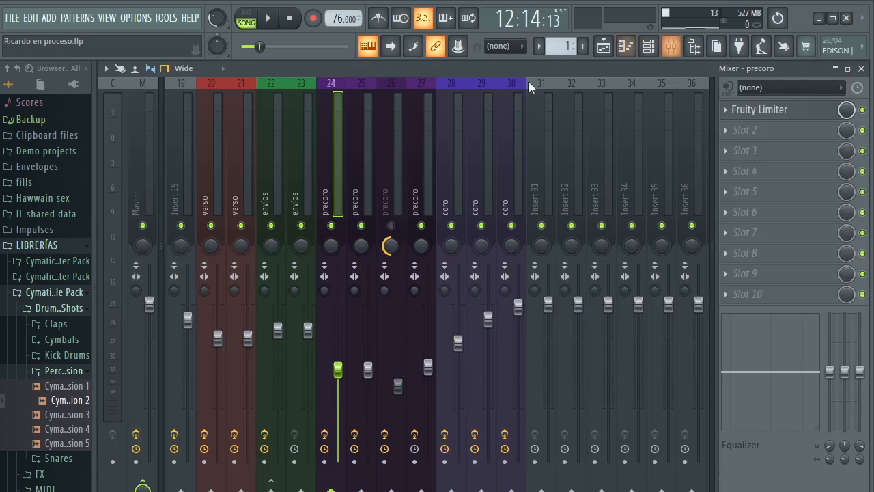
{"action": "left_click", "coordinate": [796, 112]}
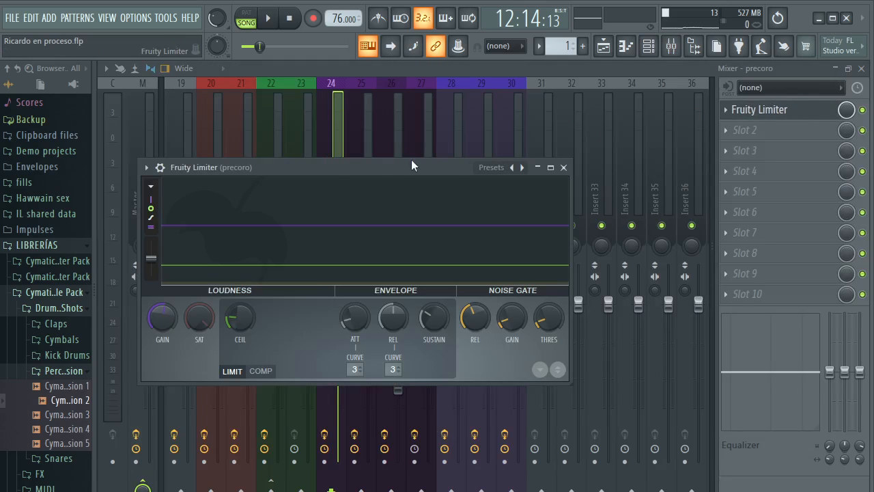
{"action": "left_click_drag", "start_coordinate": [389, 169], "coordinate": [404, 161]}
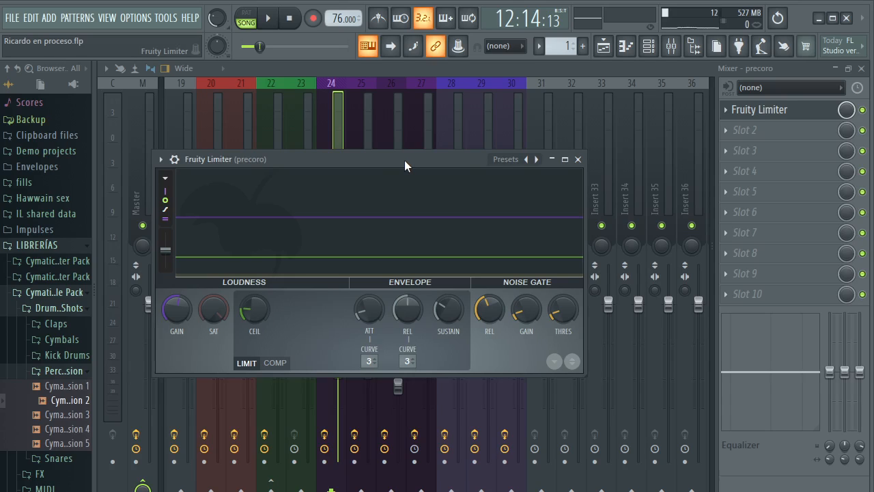
{"action": "key", "text": "Escape"}
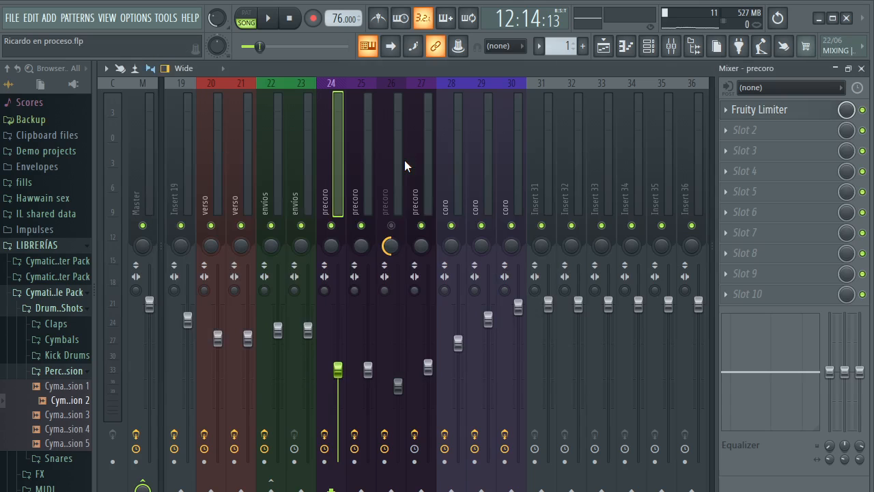
Solo precoro mixer track 24 and play the pre-chorus from the start of the Precoro2 clip
{"action": "right_click", "coordinate": [333, 225]}
{"action": "key", "text": "F5"}
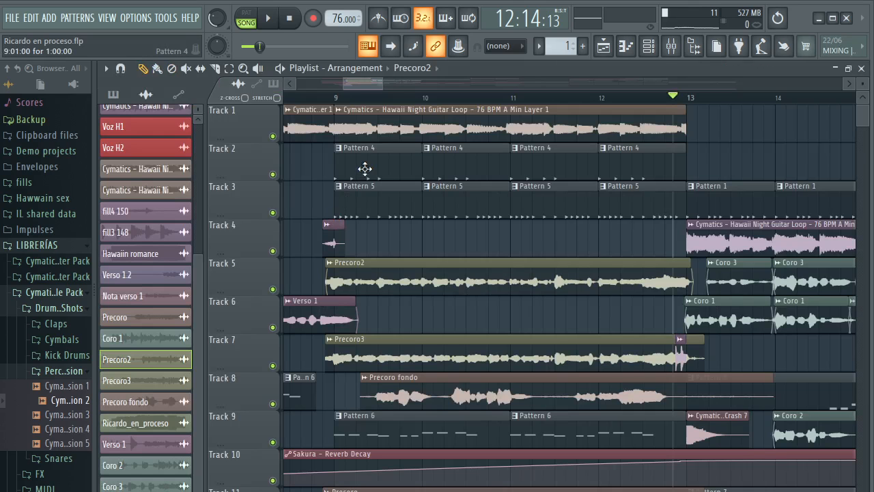
{"action": "left_click", "coordinate": [335, 99]}
{"action": "key", "text": "space"}
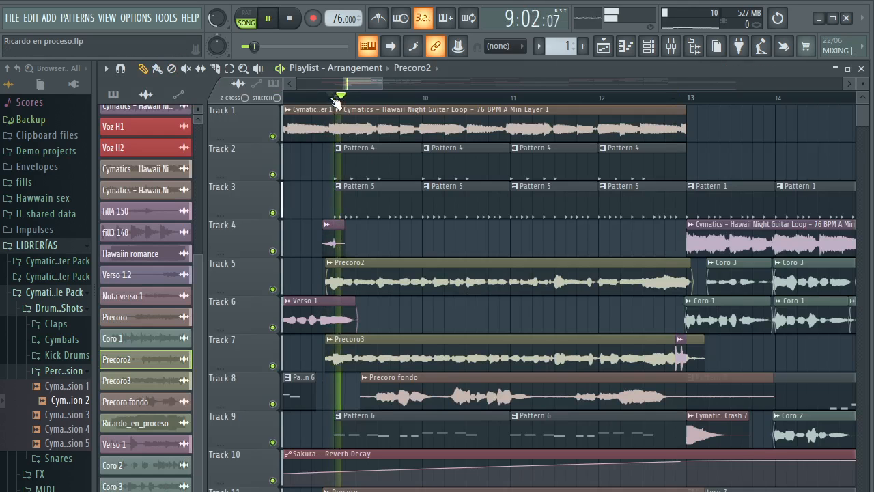
{"action": "left_click", "coordinate": [672, 46]}
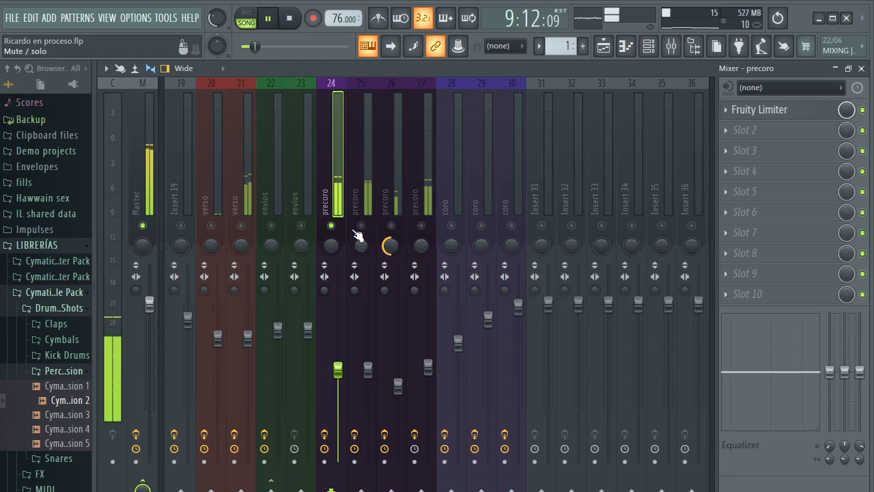
{"action": "key", "text": "space"}
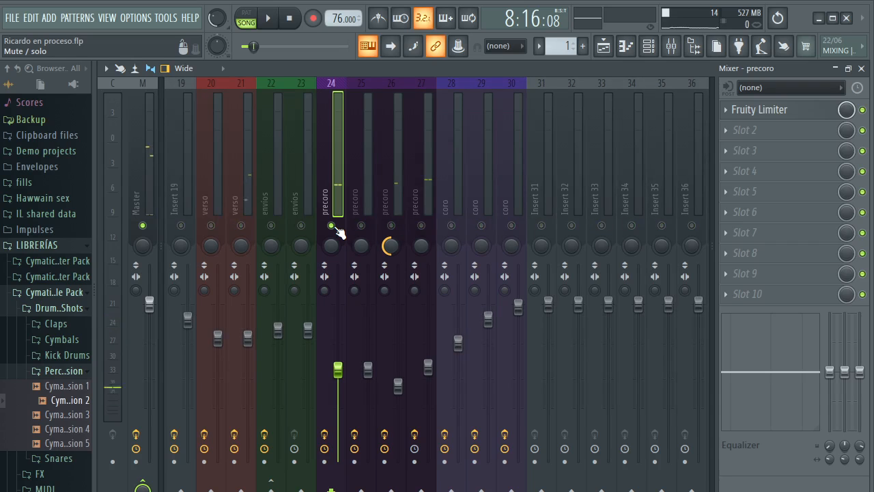
Replay the pre-chorus while switching mixer track 24's mute and solo state to check which vocal it carries
{"action": "key", "text": "space"}
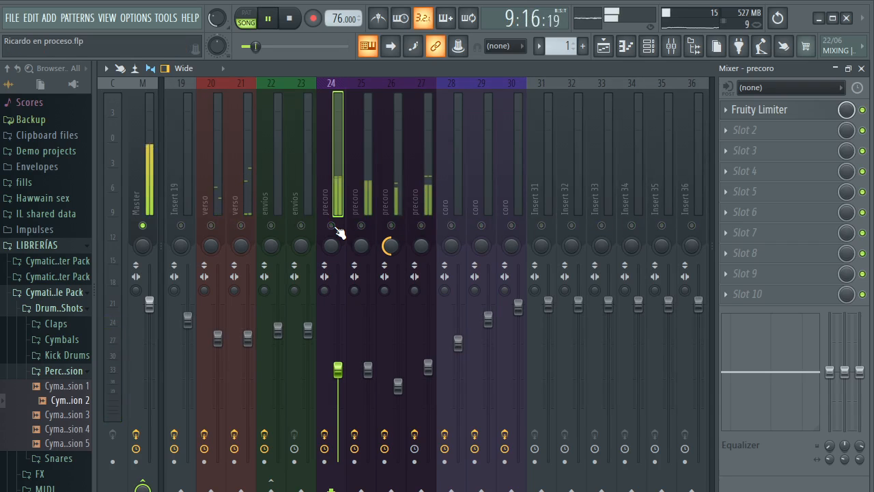
{"action": "key", "text": "space"}
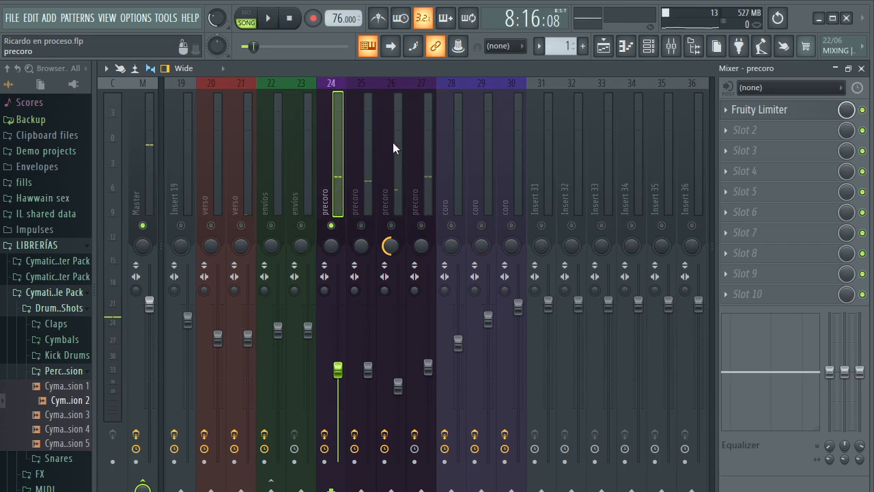
{"action": "key", "text": "F5"}
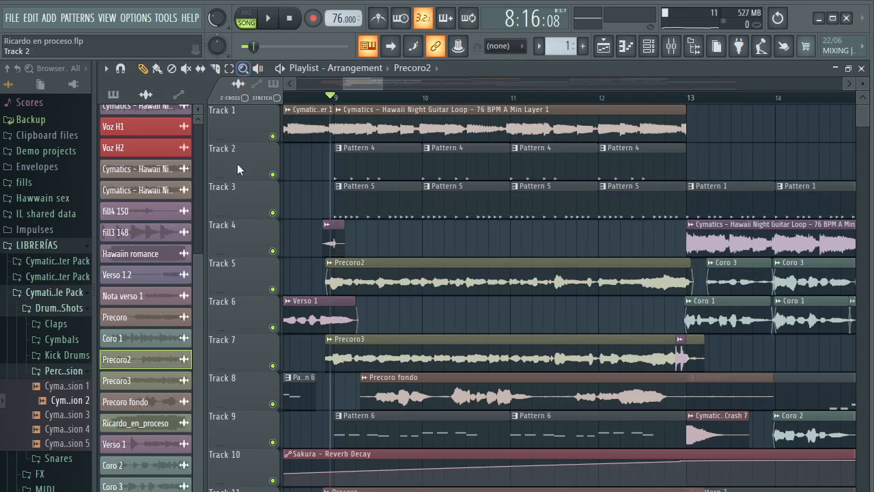
{"action": "key", "text": "space"}
{"action": "key", "text": "space"}
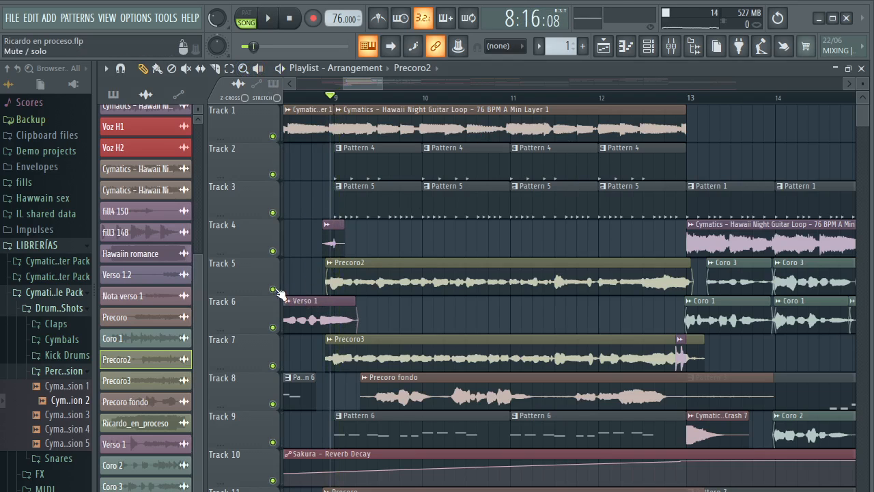
Check the Precoro2 clip's channel settings and solo Track 5 in the playlist
{"action": "double_click", "coordinate": [364, 274]}
{"action": "key", "text": "Escape"}
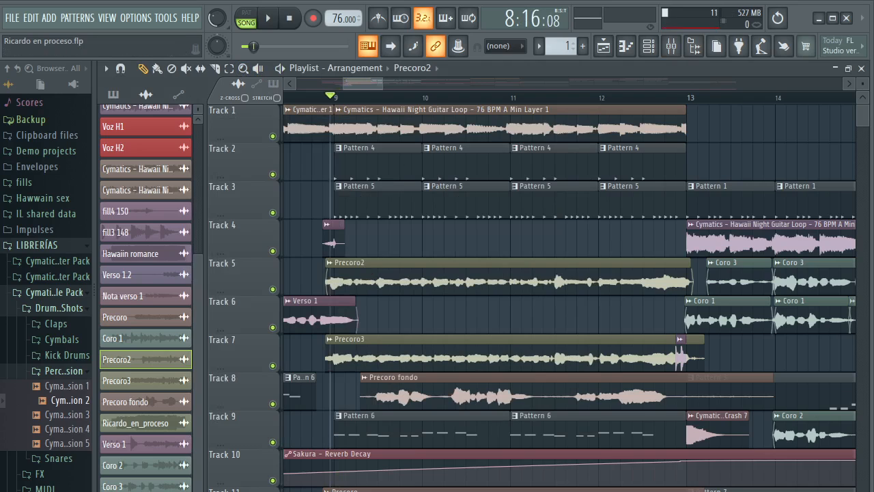
{"action": "right_click", "coordinate": [272, 289]}
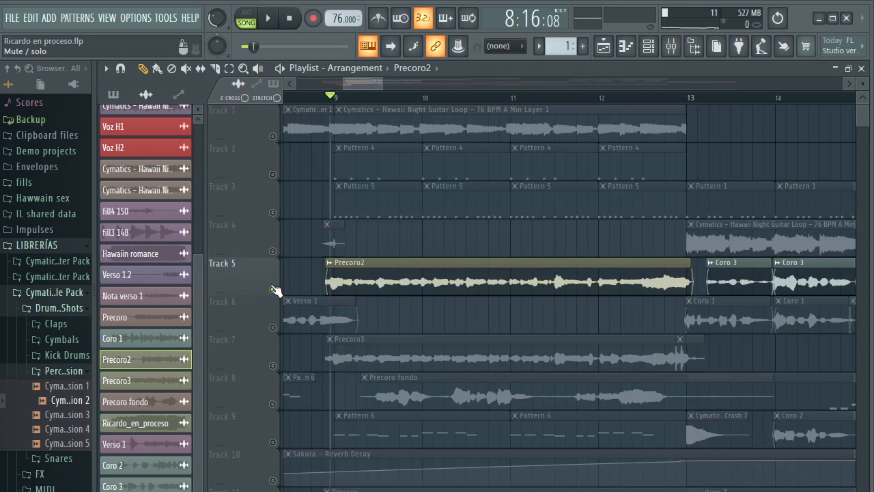
Play the soloed Precoro2 vocal from the pre-chorus start and replay it with Track 7's Precoro3 vocal unmuted
{"action": "key", "text": "space"}
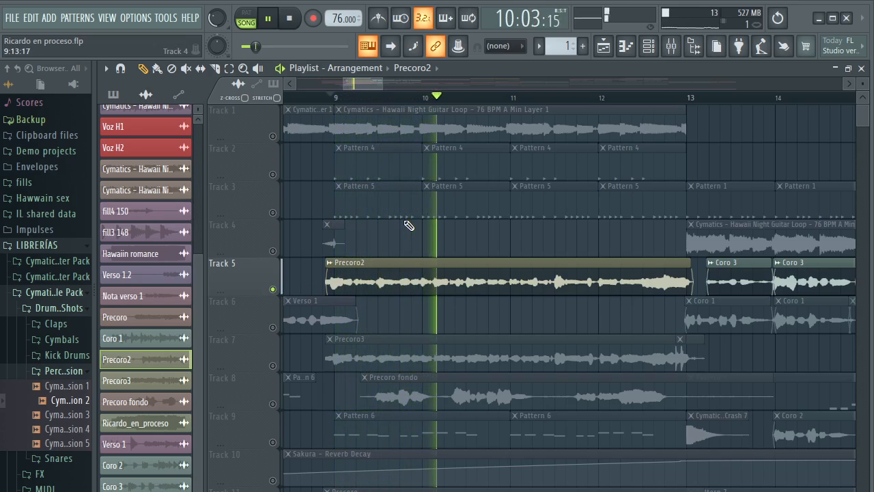
{"action": "key", "text": "space"}
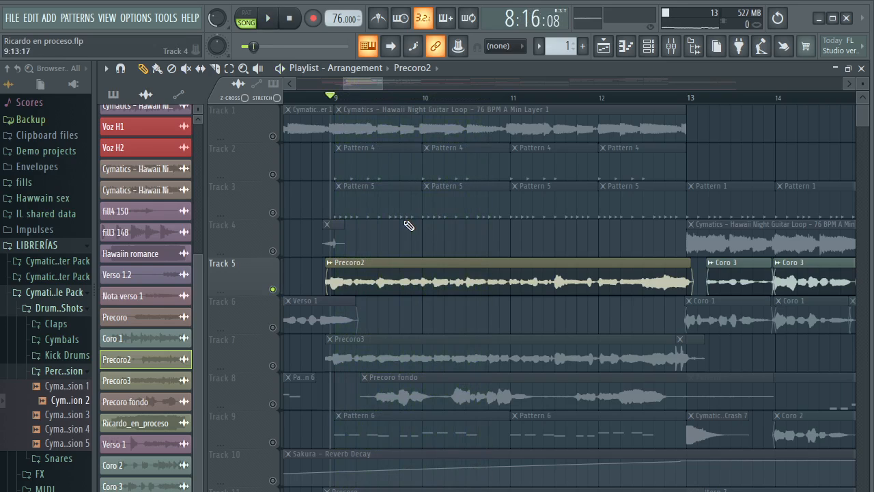
{"action": "scroll", "coordinate": [409, 224], "scroll_direction": "down", "scroll_amount": 3}
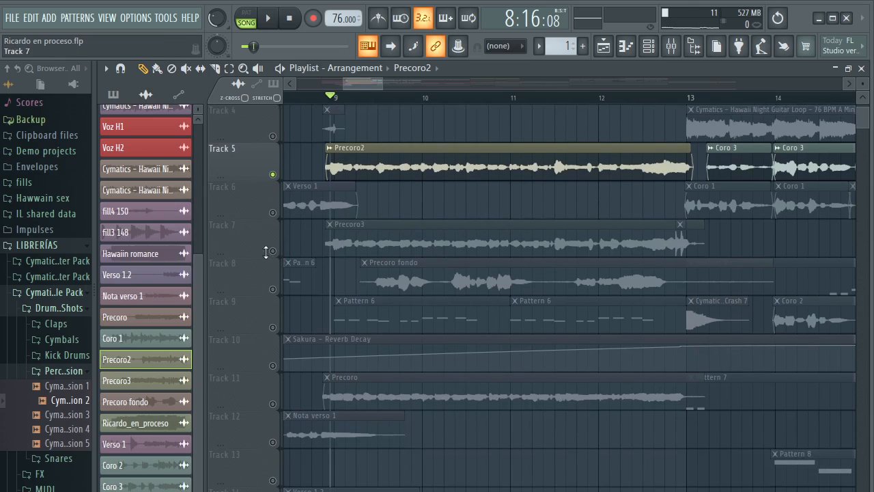
{"action": "left_click", "coordinate": [267, 252]}
{"action": "key", "text": "space"}
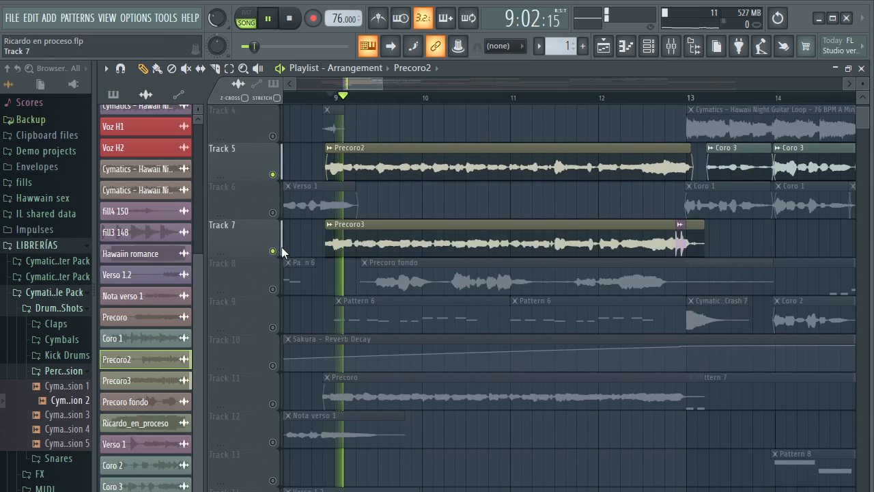
Unsolo precoro mixer track 24, check the effects on precoro track 25 during playback, and return to the playlist
{"action": "left_click", "coordinate": [648, 47]}
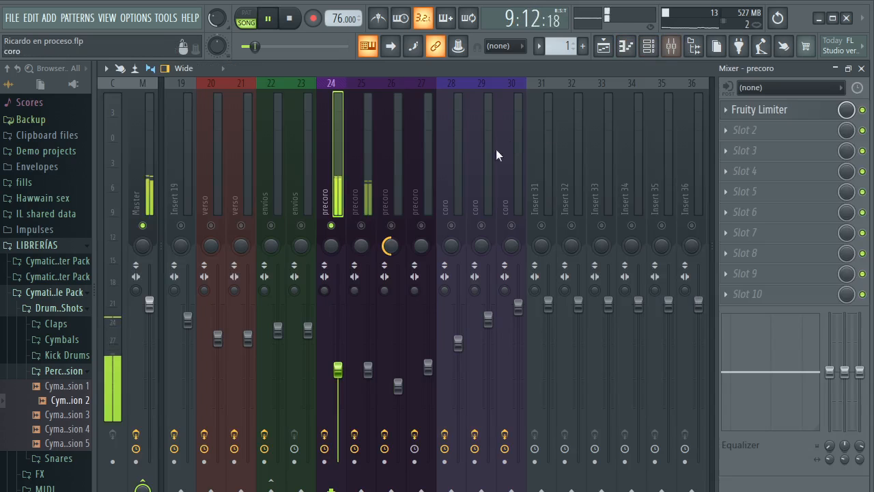
{"action": "right_click", "coordinate": [332, 225]}
{"action": "left_click", "coordinate": [372, 162]}
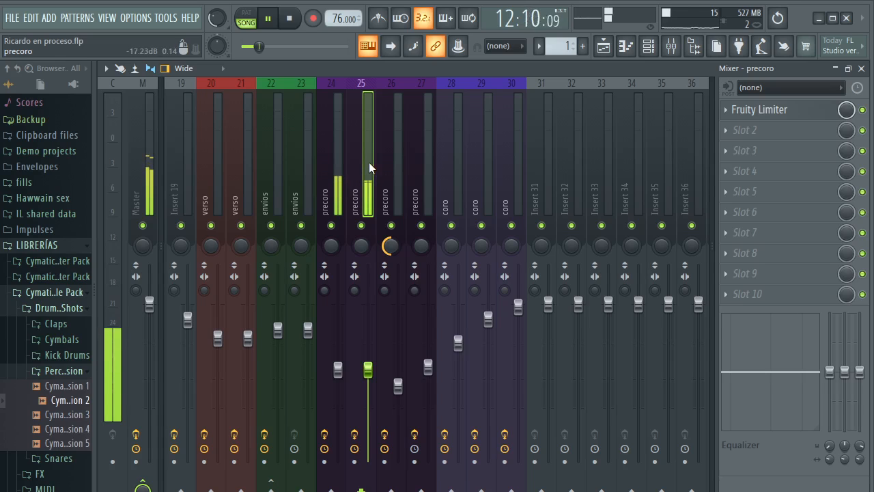
{"action": "key", "text": "space"}
{"action": "key", "text": "F5"}
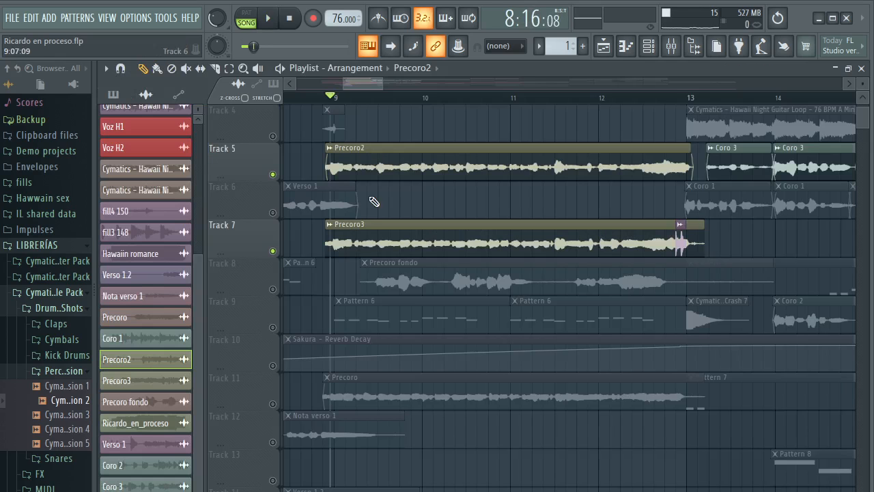
Unmute playlist Track 8 and play the Precoro fondo vocal with the others while checking mixer track 26's effects
{"action": "left_click", "coordinate": [272, 289]}
{"action": "key", "text": "space"}
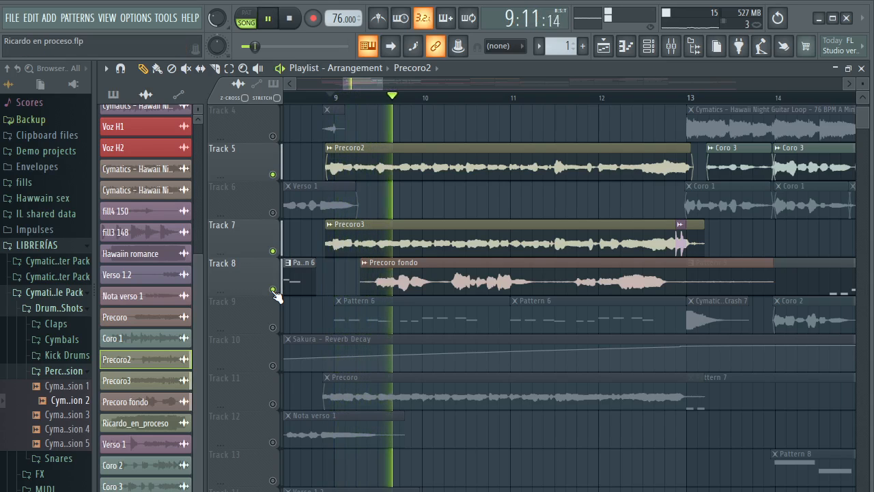
{"action": "key", "text": "space"}
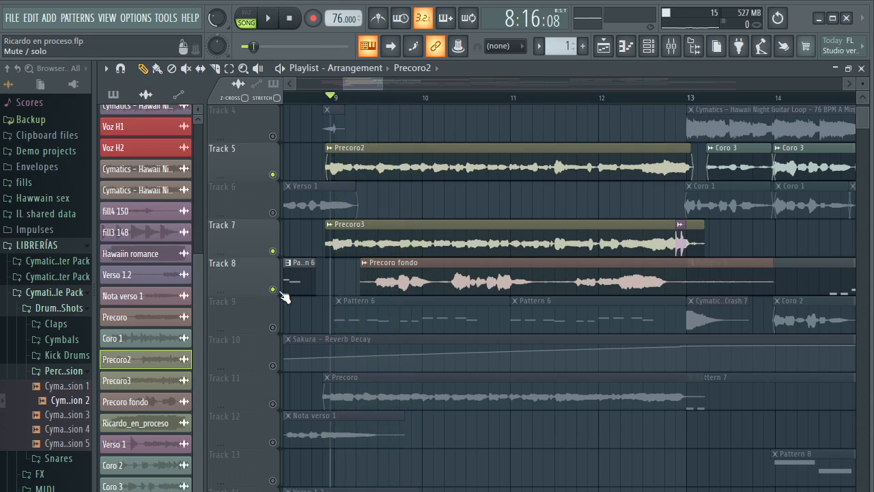
{"action": "key", "text": "space"}
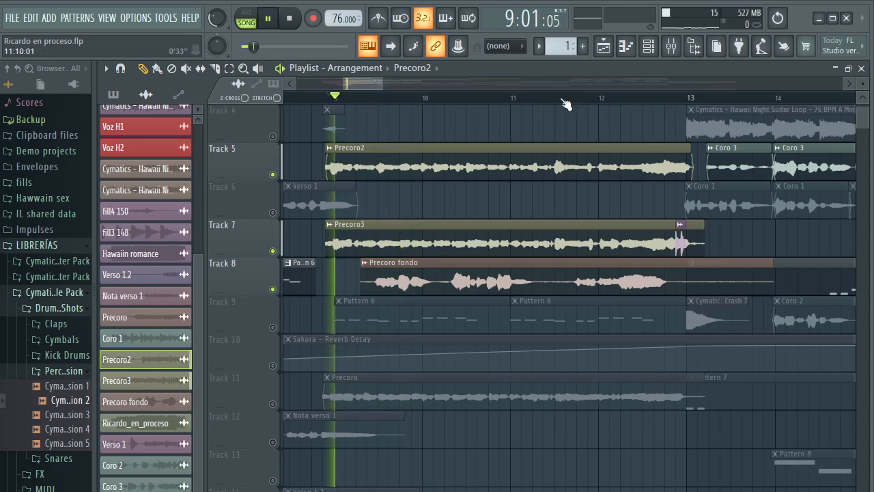
{"action": "left_click", "coordinate": [671, 46]}
{"action": "left_click", "coordinate": [402, 153]}
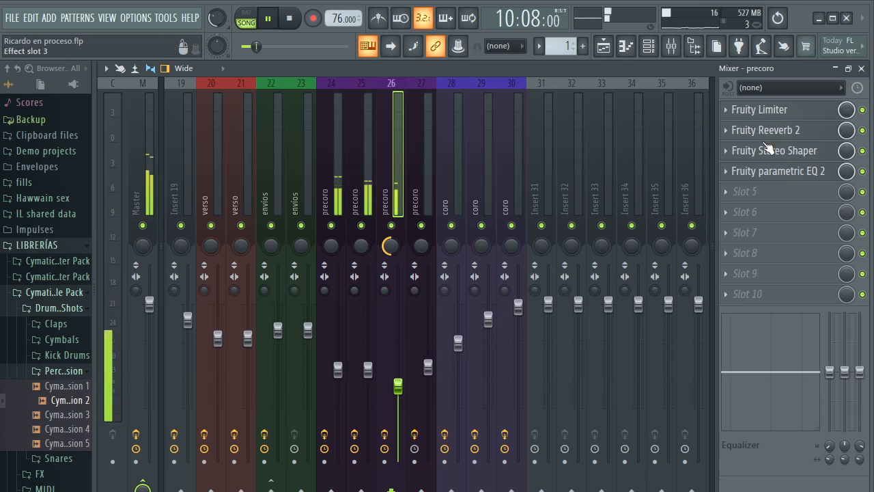
{"action": "left_click", "coordinate": [861, 68]}
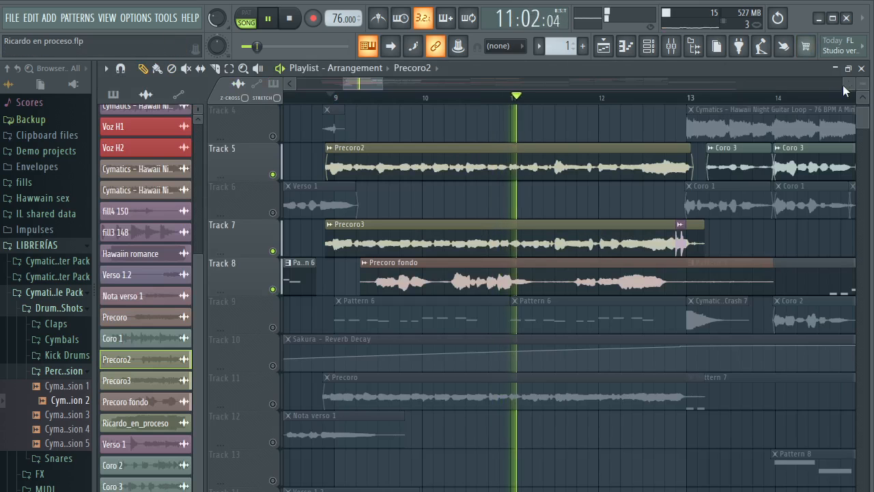
Unmute playlist Track 11 and play the layered pre-chorus vocals while checking the effects on mixer tracks 27 and 26
{"action": "key", "text": "space"}
{"action": "left_click", "coordinate": [272, 403]}
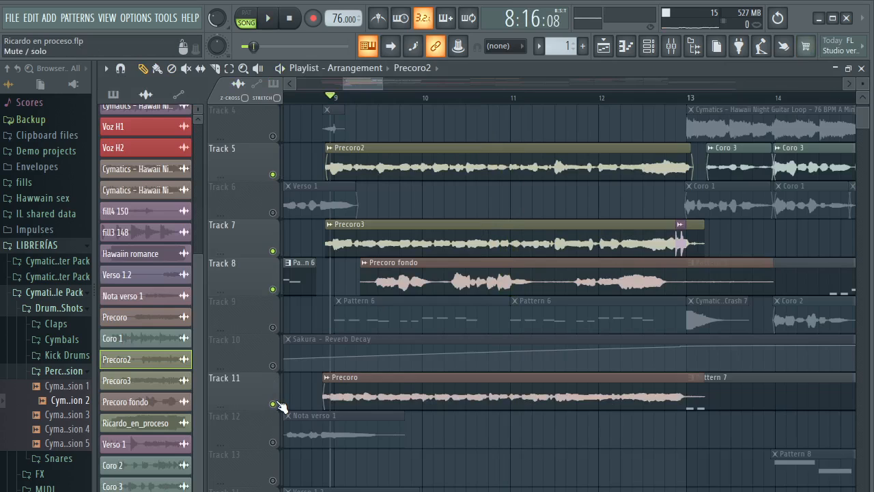
{"action": "key", "text": "space"}
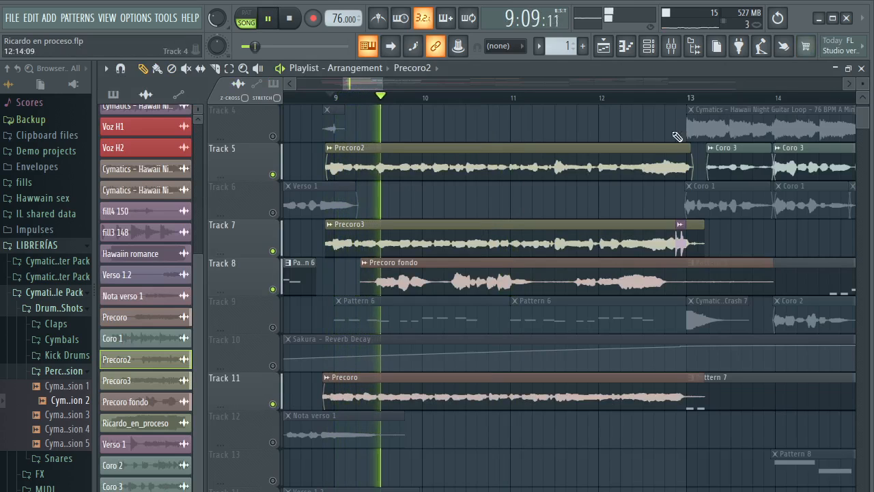
{"action": "left_click", "coordinate": [674, 46]}
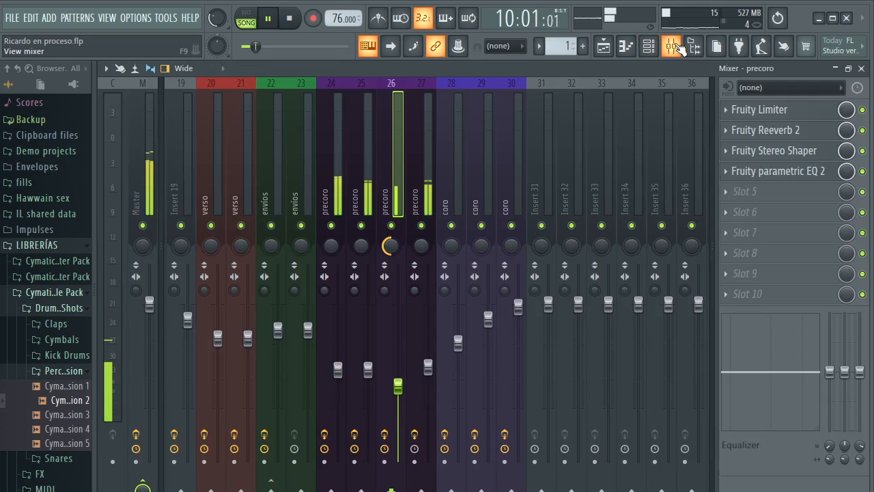
{"action": "left_click", "coordinate": [426, 121]}
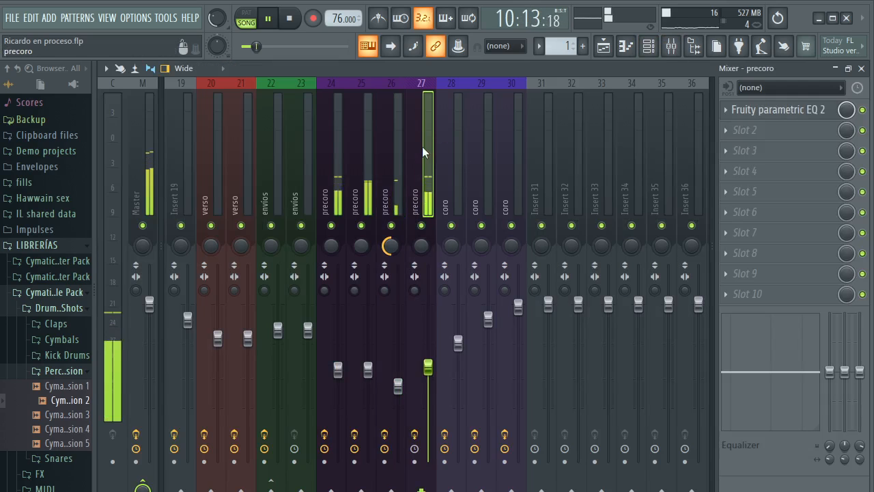
{"action": "left_click", "coordinate": [404, 131]}
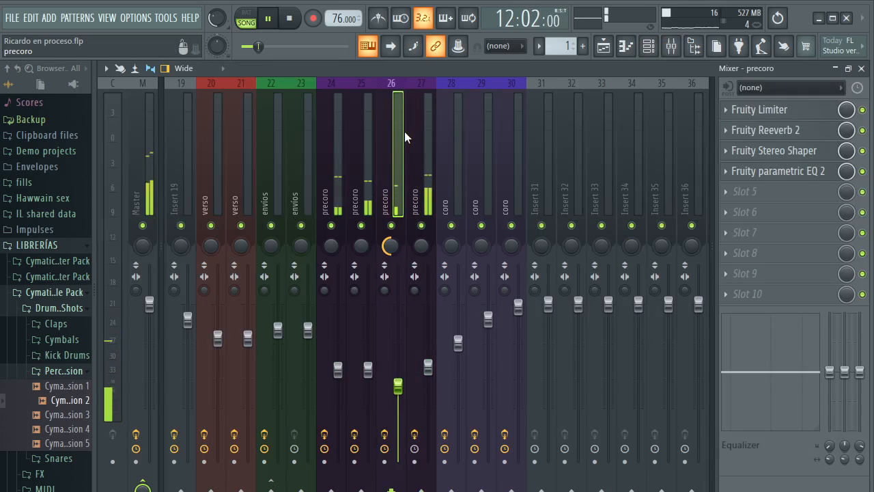
{"action": "key", "text": "F5"}
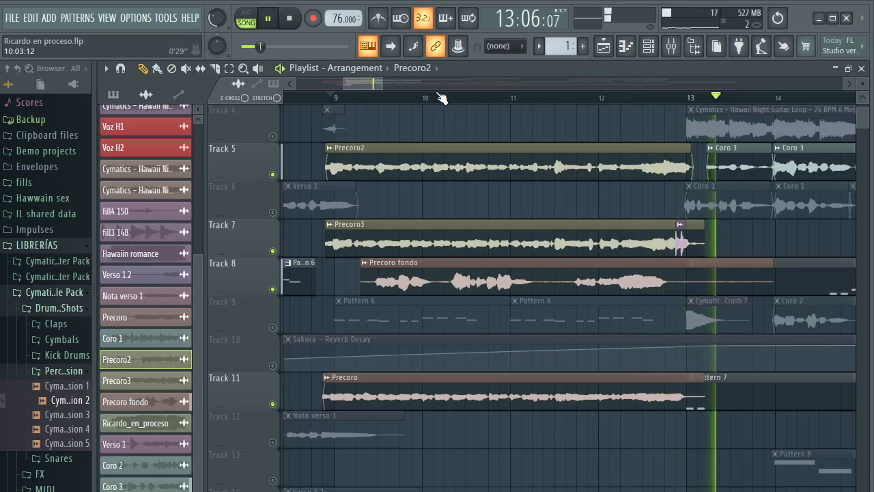
Bring the chorus section of the arrangement into view, stop playback, and unmute all playlist tracks
{"action": "scroll", "coordinate": [441, 97], "scroll_direction": "down", "scroll_amount": 1}
{"action": "scroll", "coordinate": [440, 97], "scroll_direction": "down", "scroll_amount": 2}
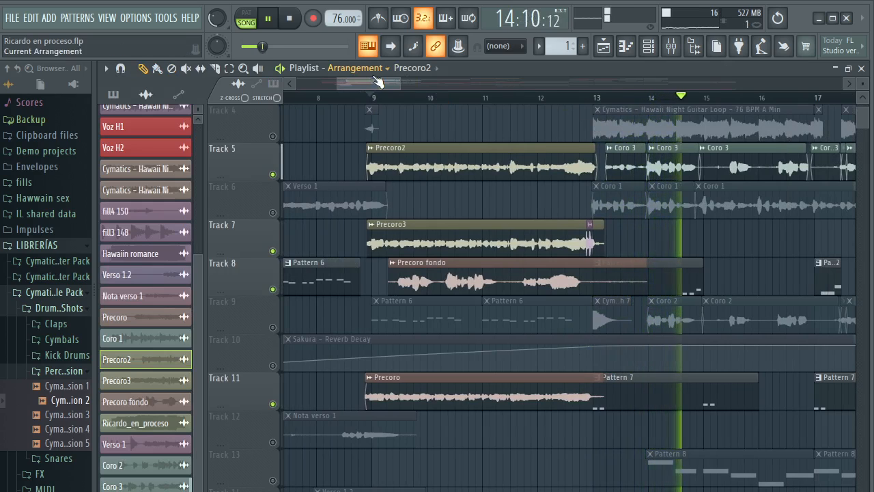
{"action": "left_click_drag", "start_coordinate": [385, 84], "coordinate": [419, 84]}
{"action": "key", "text": "space"}
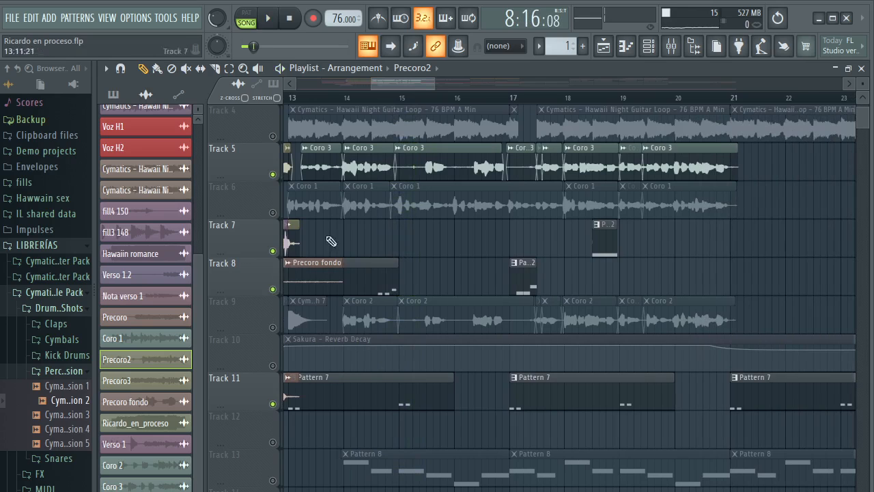
{"action": "right_click", "coordinate": [274, 289]}
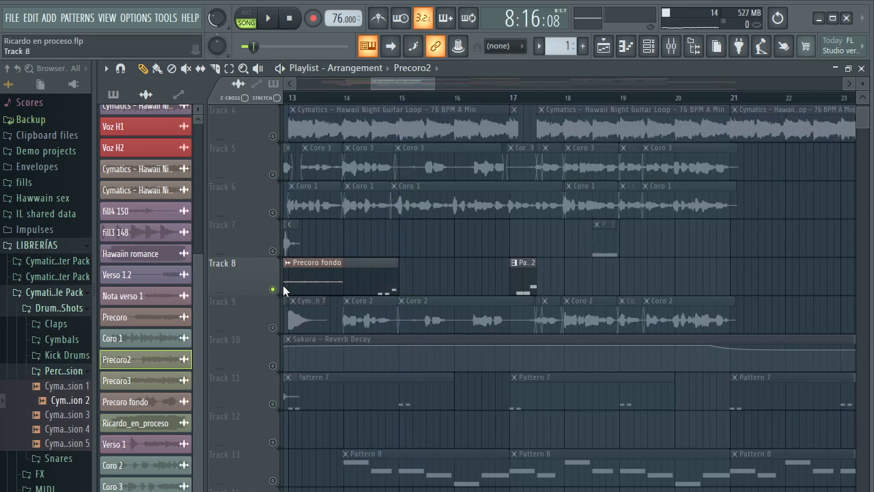
{"action": "left_click", "coordinate": [273, 289], "text": "ctrl"}
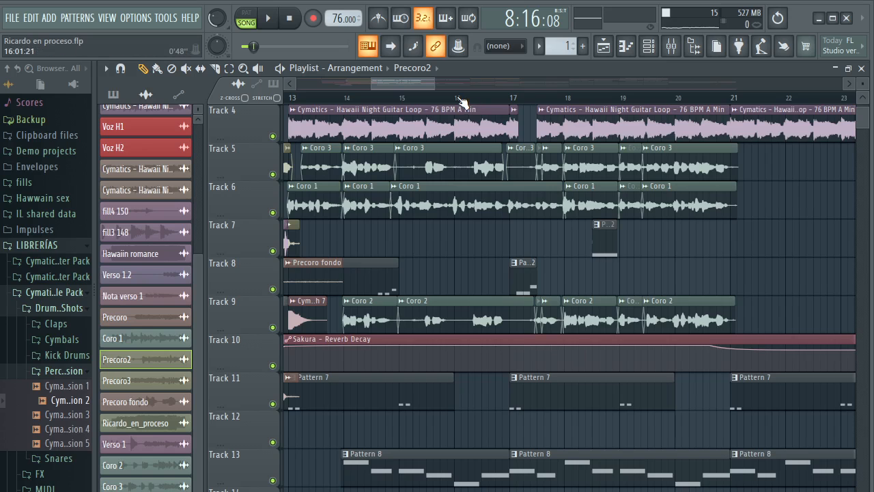
{"action": "scroll", "coordinate": [461, 101], "scroll_direction": "down", "scroll_amount": 6}
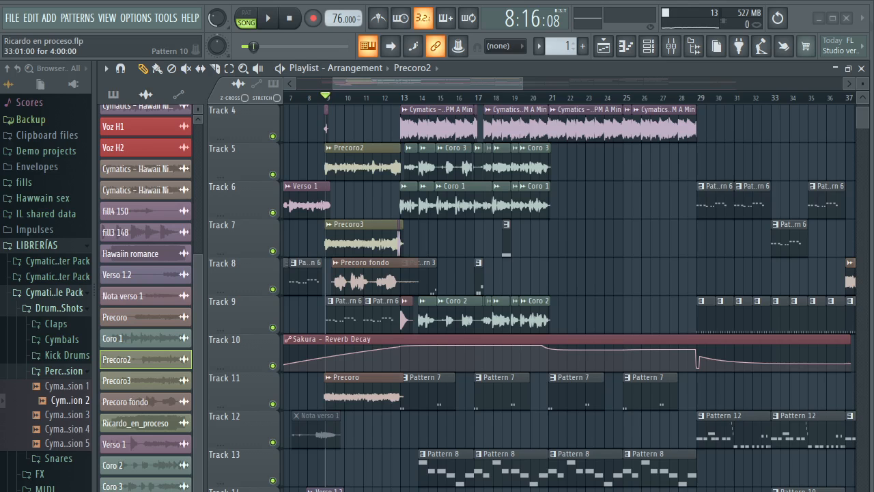
{"action": "scroll", "coordinate": [456, 103], "scroll_direction": "up", "scroll_amount": 3}
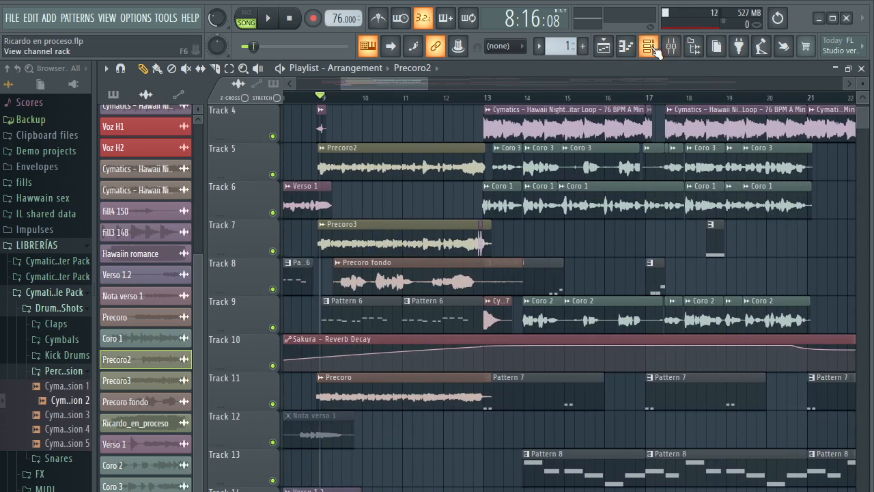
Play Pattern 1 in pattern mode with the channel rack open on the Unsorted channel group
{"action": "left_click", "coordinate": [649, 45]}
{"action": "left_click", "coordinate": [245, 13]}
{"action": "left_click", "coordinate": [268, 18]}
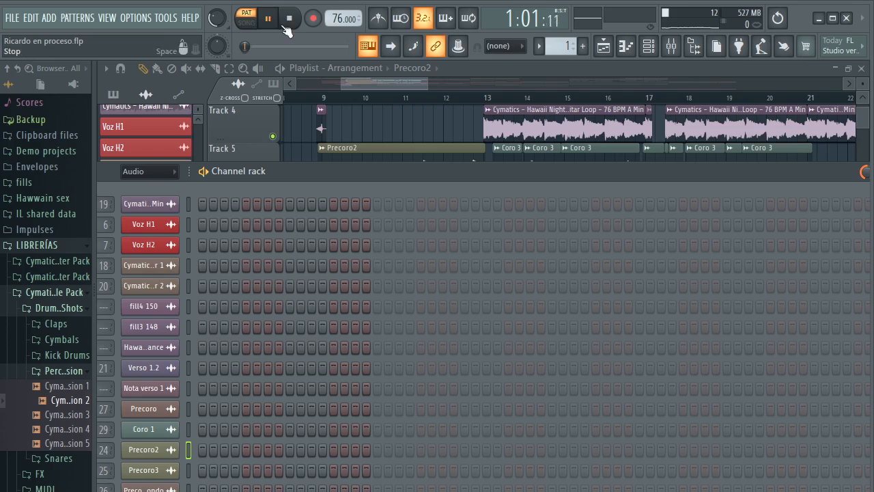
{"action": "scroll", "coordinate": [550, 48], "scroll_direction": "down", "scroll_amount": 1}
{"action": "scroll", "coordinate": [550, 49], "scroll_direction": "up", "scroll_amount": 1}
{"action": "scroll", "coordinate": [551, 50], "scroll_direction": "down", "scroll_amount": 1}
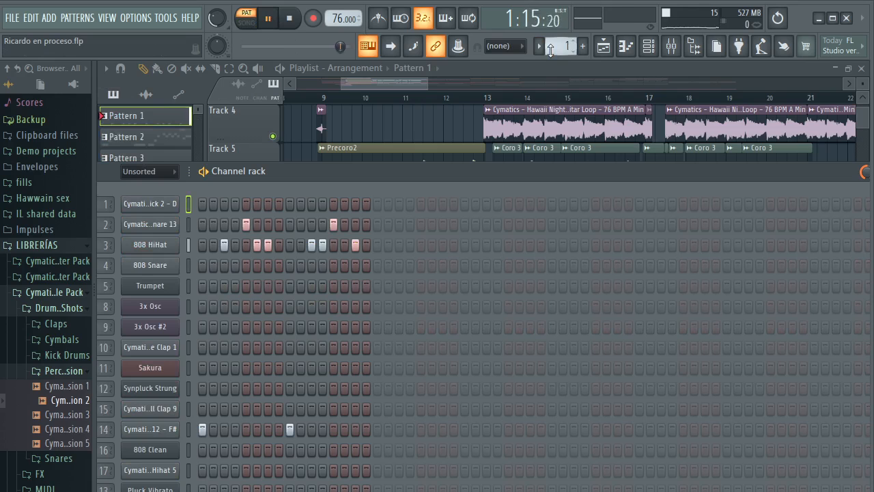
Bring the first mixer inserts into view and check Insert 2's effect slots and level while Pattern 1 plays
{"action": "left_click", "coordinate": [625, 45]}
{"action": "left_click", "coordinate": [672, 46]}
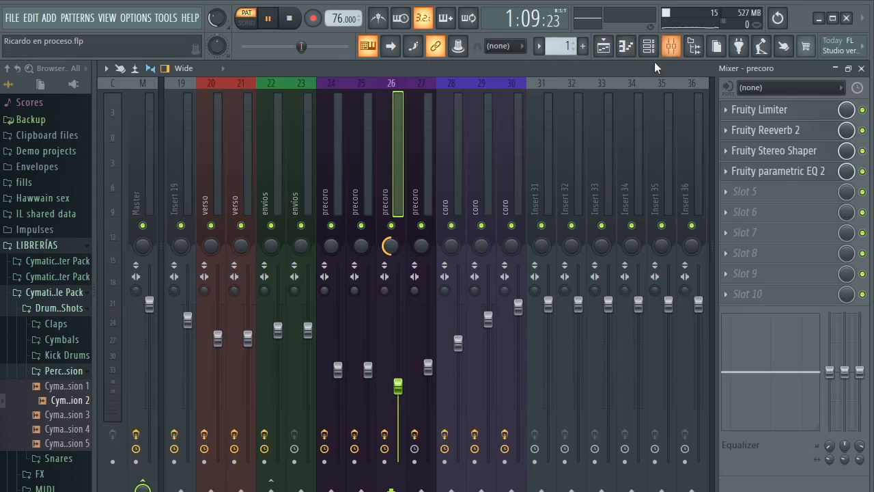
{"action": "left_click", "coordinate": [305, 127]}
{"action": "left_click_drag", "start_coordinate": [304, 127], "coordinate": [122, 135]}
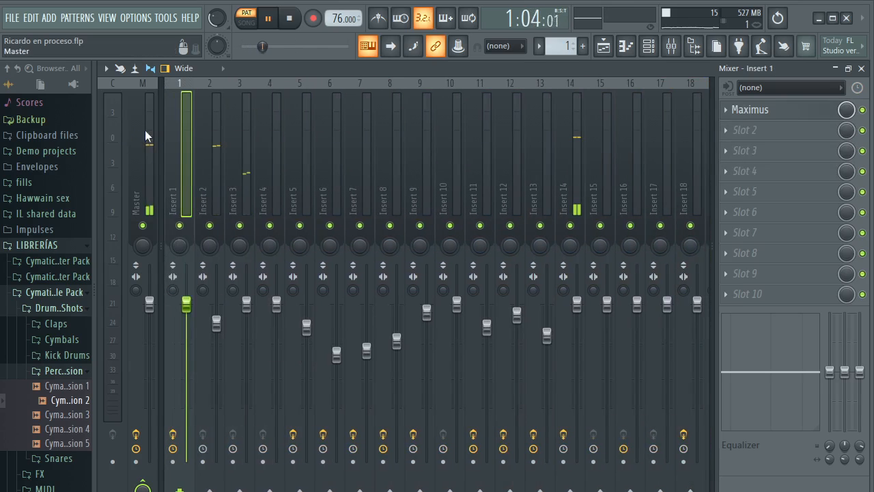
{"action": "left_click", "coordinate": [216, 130]}
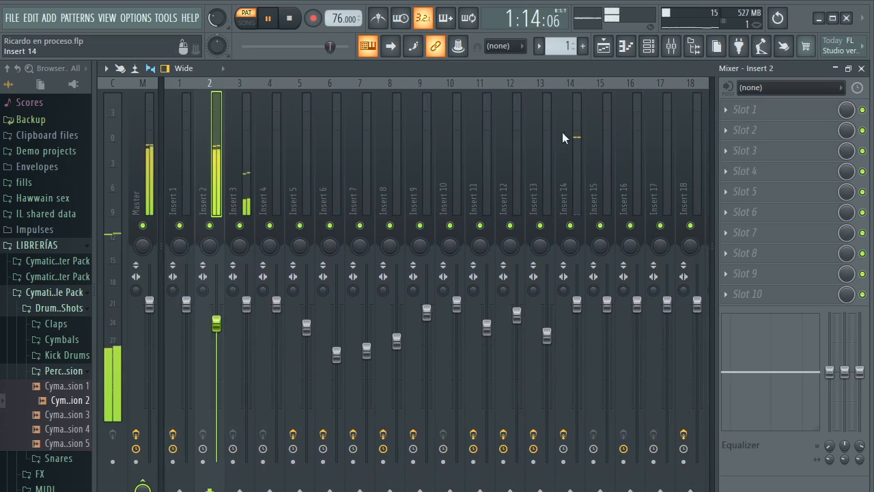
Inspect the Fruity parametric EQ 2 curve on mixer Insert 14 and close the editor
{"action": "left_click", "coordinate": [577, 123]}
{"action": "left_click", "coordinate": [744, 109]}
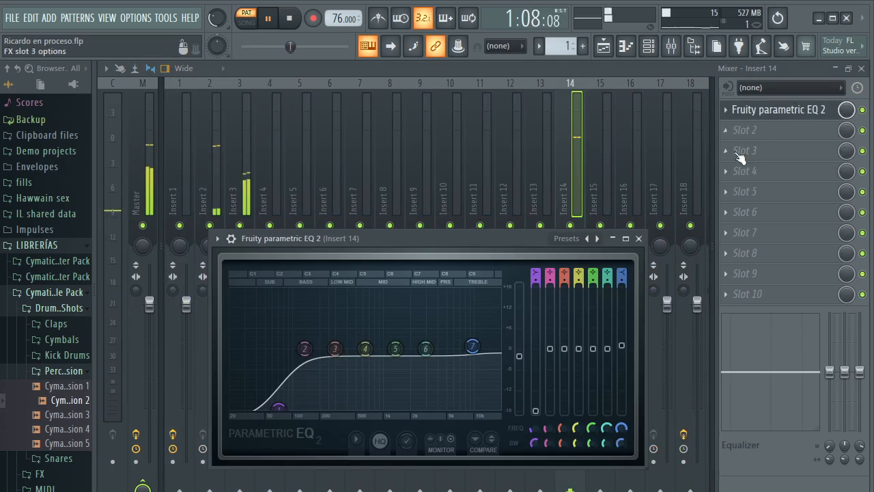
{"action": "left_click_drag", "start_coordinate": [557, 242], "coordinate": [560, 151]}
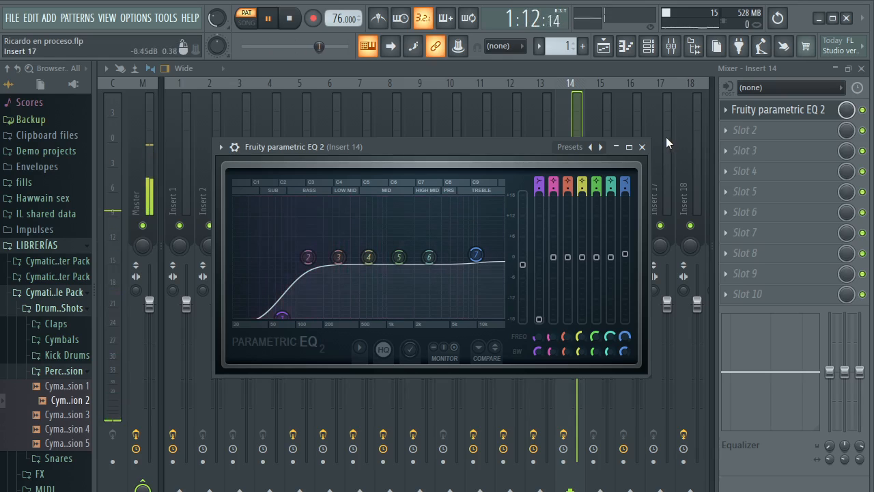
{"action": "left_click", "coordinate": [643, 147]}
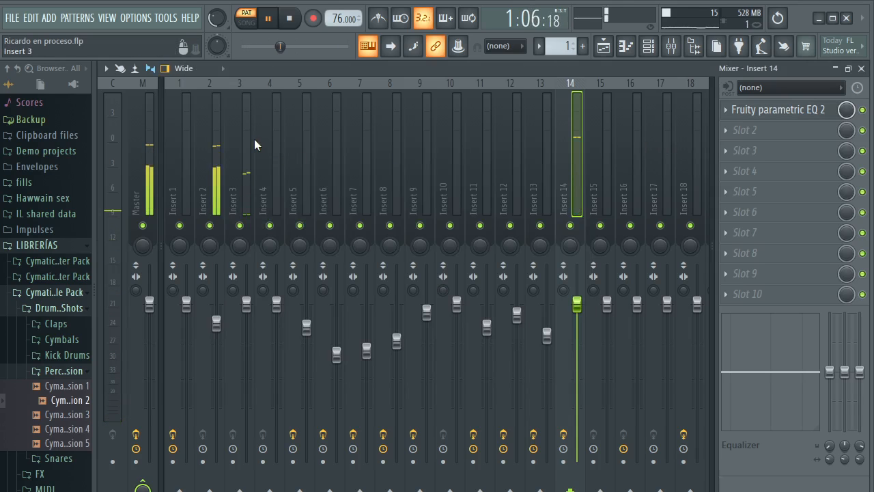
Replay Pattern 1 while comparing the levels and effect slots of mixer Inserts 2 and 3
{"action": "left_click", "coordinate": [218, 137]}
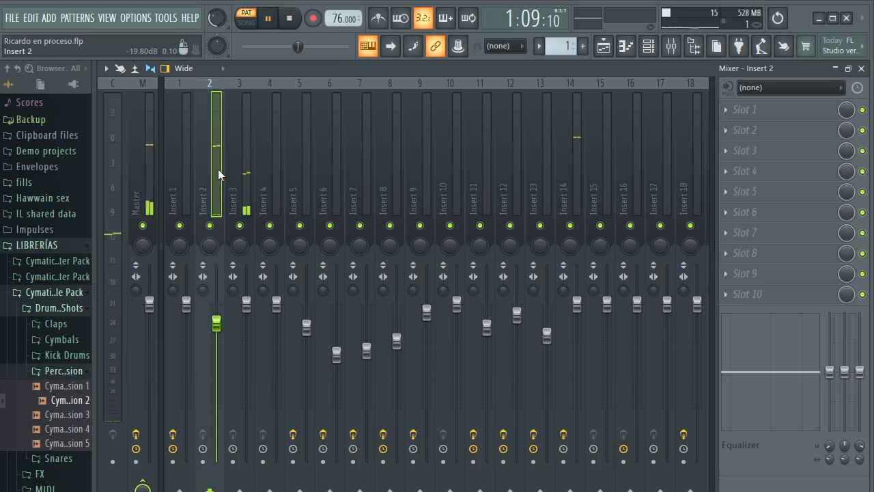
{"action": "key", "text": "space"}
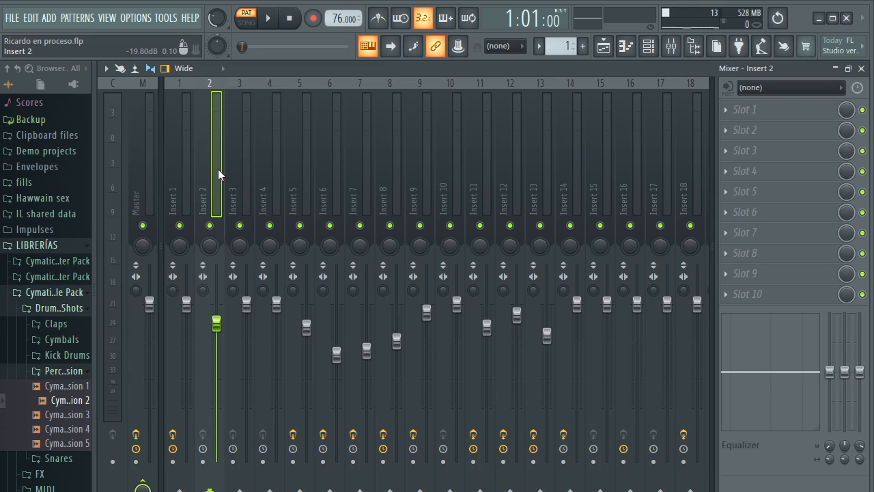
{"action": "key", "text": "space"}
{"action": "left_click", "coordinate": [250, 145]}
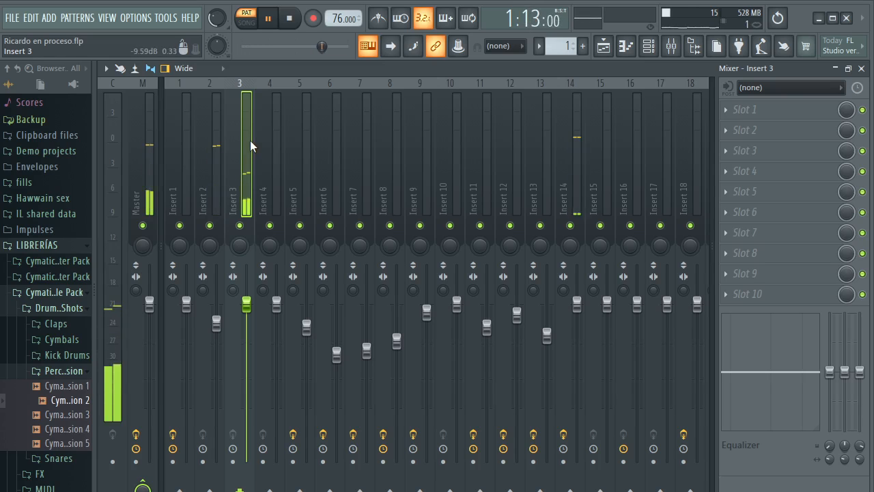
Play Pattern 2 and check mixer Insert 5's level and effect slots
{"action": "key", "text": "space"}
{"action": "scroll", "coordinate": [560, 47], "scroll_direction": "up", "scroll_amount": 1}
{"action": "key", "text": "space"}
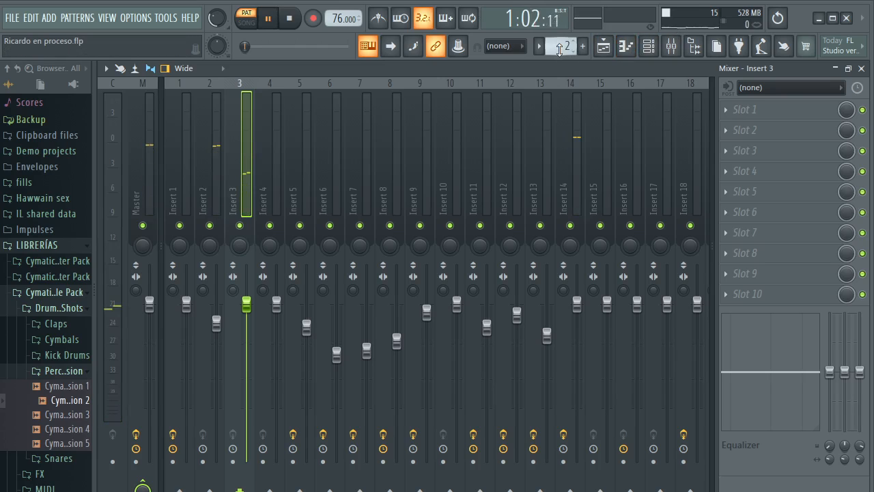
{"action": "left_click", "coordinate": [306, 140]}
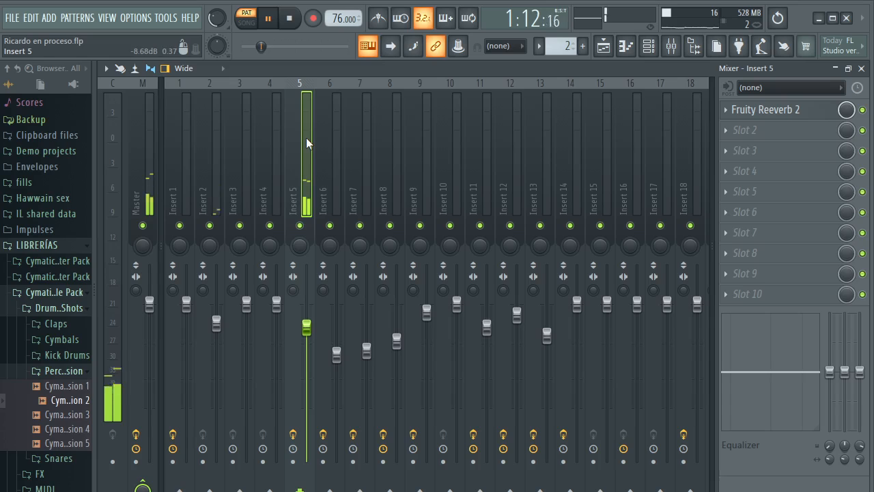
{"action": "key", "text": "space"}
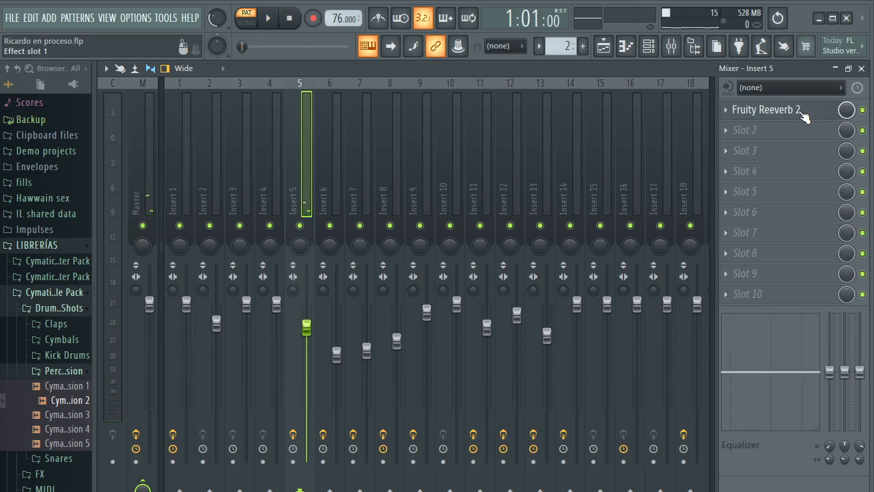
Inspect the Fruity Reeverb 2 settings on Insert 5 while replaying Pattern 2
{"action": "left_click", "coordinate": [804, 115]}
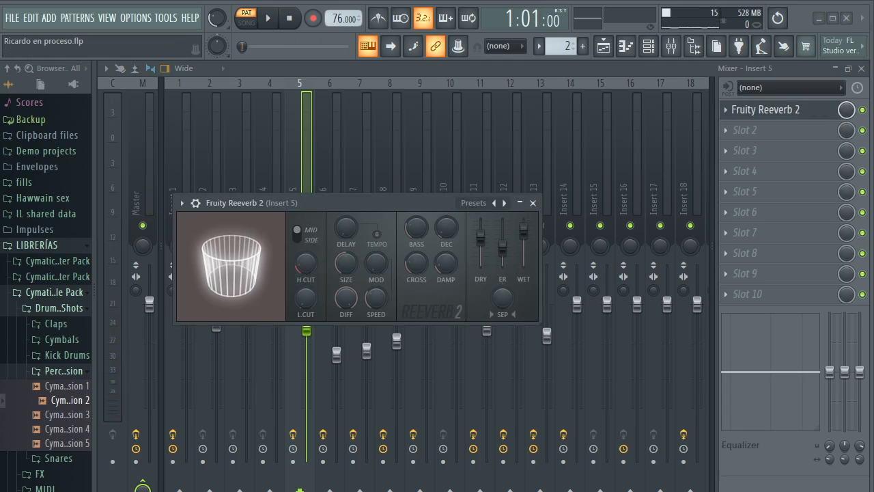
{"action": "key", "text": "space"}
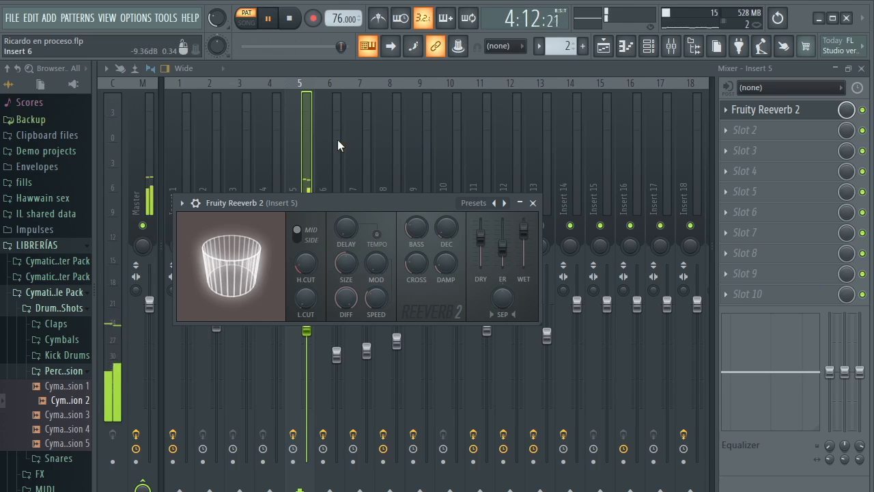
{"action": "key", "text": "space"}
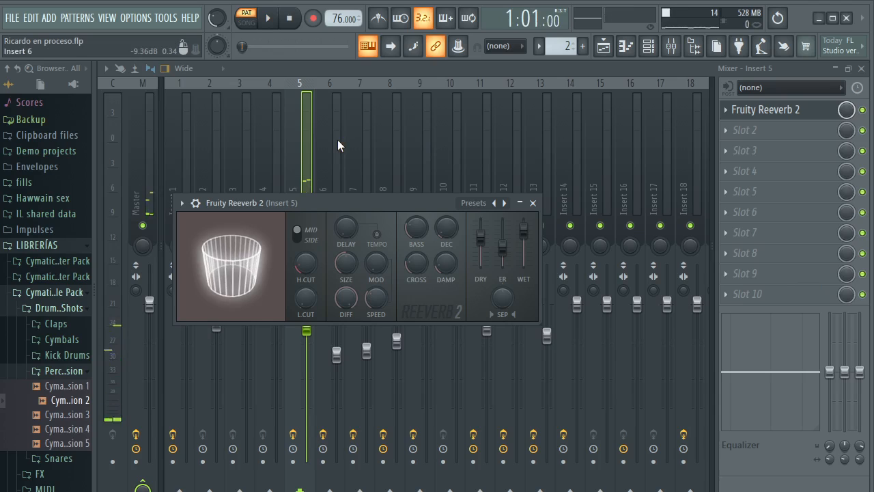
Play Patterns 3, 4 and 5 with the reverb editor closed, and check mixer Inserts 3 and 17
{"action": "scroll", "coordinate": [560, 46], "scroll_direction": "up", "scroll_amount": 1}
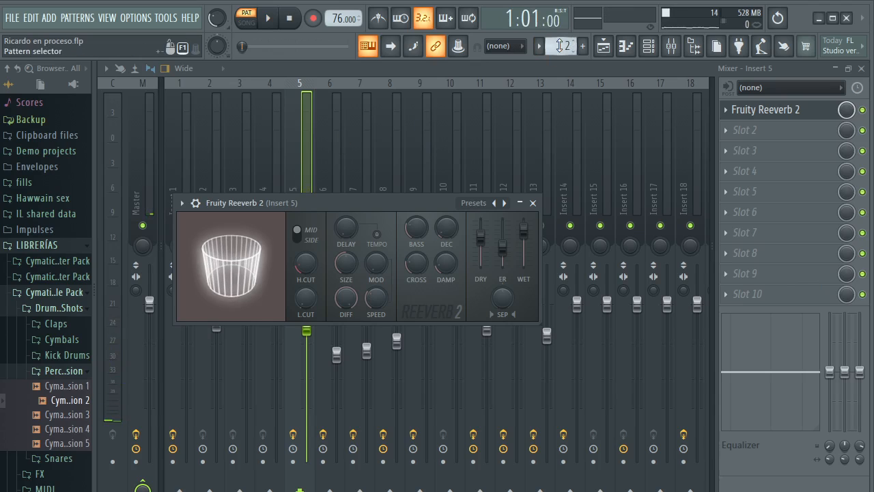
{"action": "key", "text": "space"}
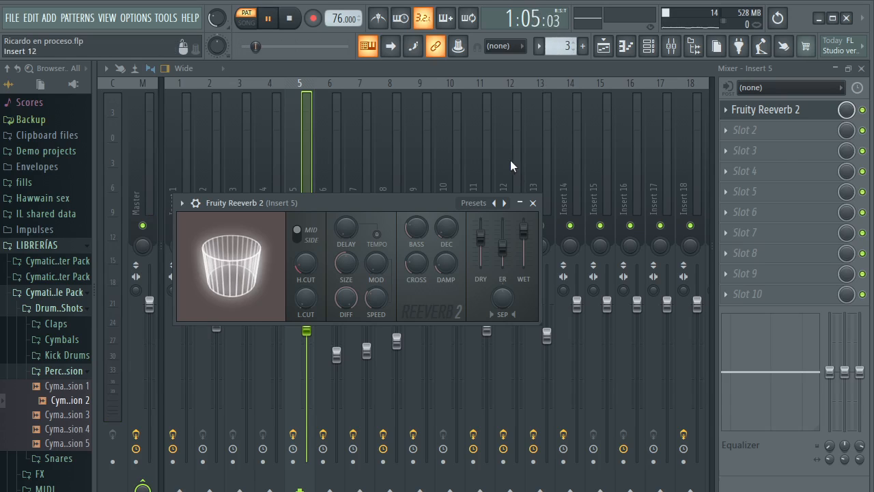
{"action": "left_click", "coordinate": [533, 203]}
{"action": "scroll", "coordinate": [561, 46], "scroll_direction": "up", "scroll_amount": 1}
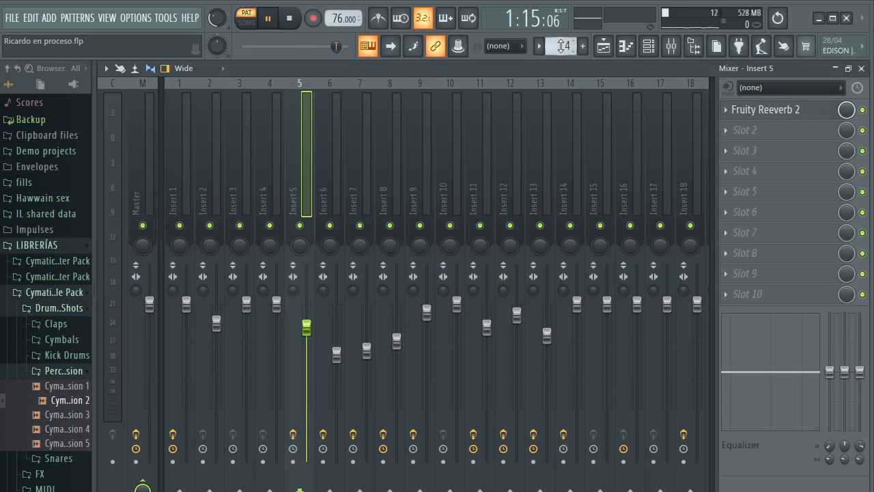
{"action": "scroll", "coordinate": [562, 46], "scroll_direction": "up", "scroll_amount": 1}
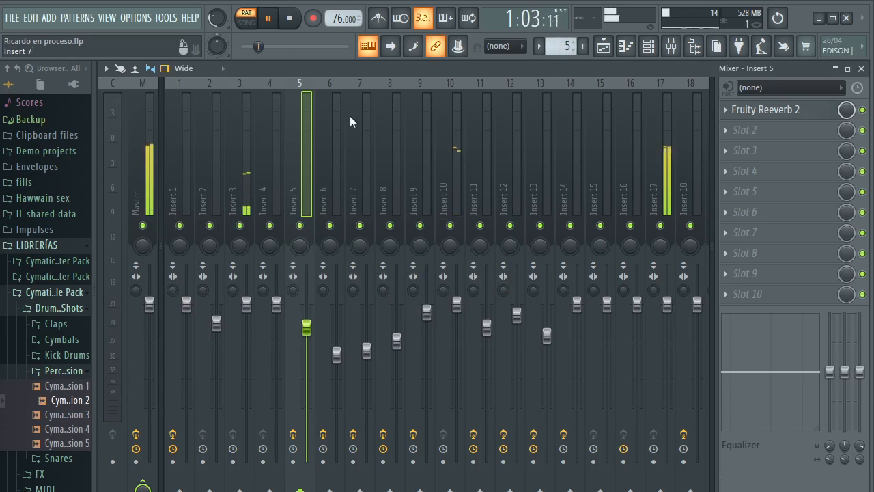
{"action": "left_click", "coordinate": [246, 149]}
{"action": "left_click", "coordinate": [673, 133]}
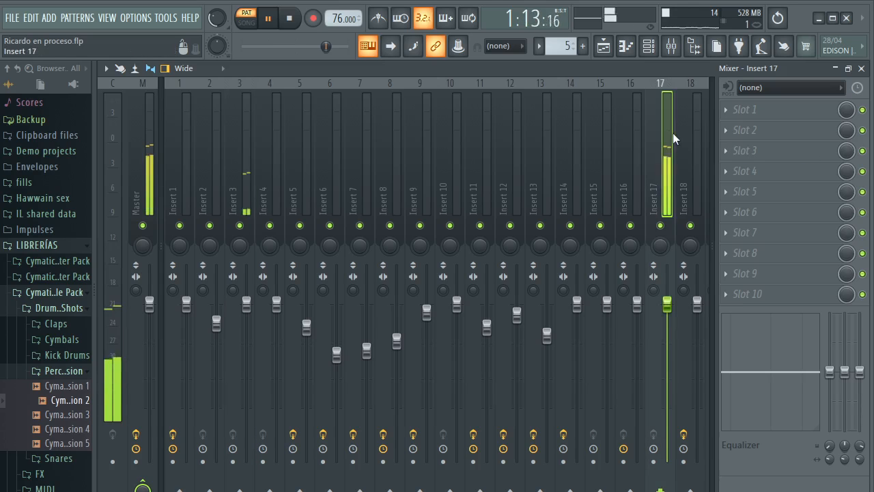
Play Pattern 6 and check mixer Insert 11's level and effect chain
{"action": "scroll", "coordinate": [562, 46], "scroll_direction": "up", "scroll_amount": 1}
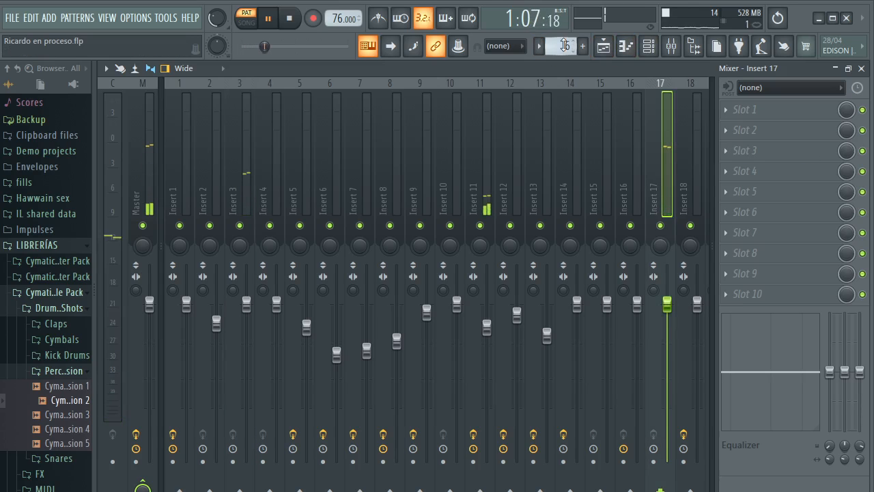
{"action": "left_click", "coordinate": [483, 144]}
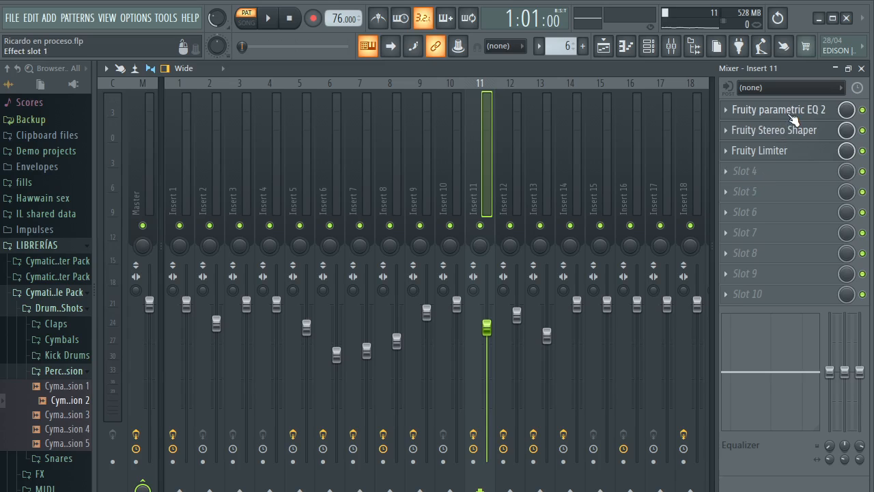
{"action": "key", "text": "space"}
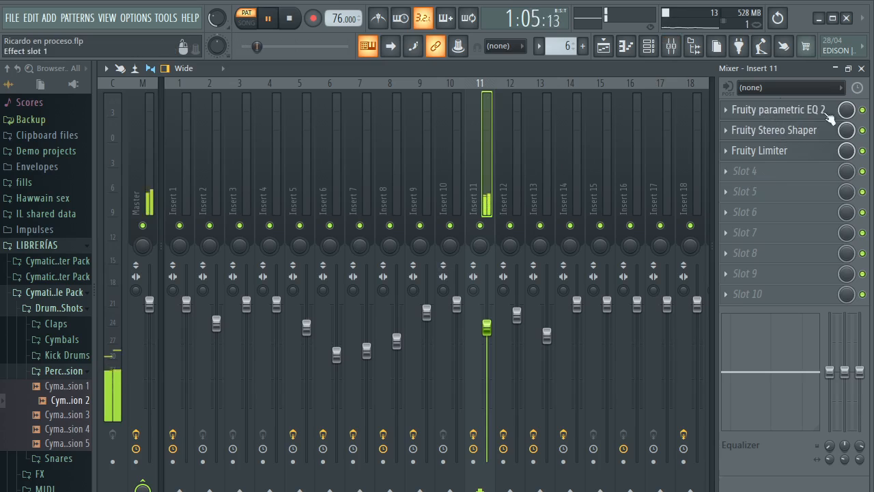
Bypass Fruity parametric EQ 2, Fruity Stereo Shaper and Fruity Limiter on Insert 11 to hear the dry sound
{"action": "left_click", "coordinate": [863, 110]}
{"action": "left_click", "coordinate": [863, 130]}
{"action": "left_click", "coordinate": [863, 150]}
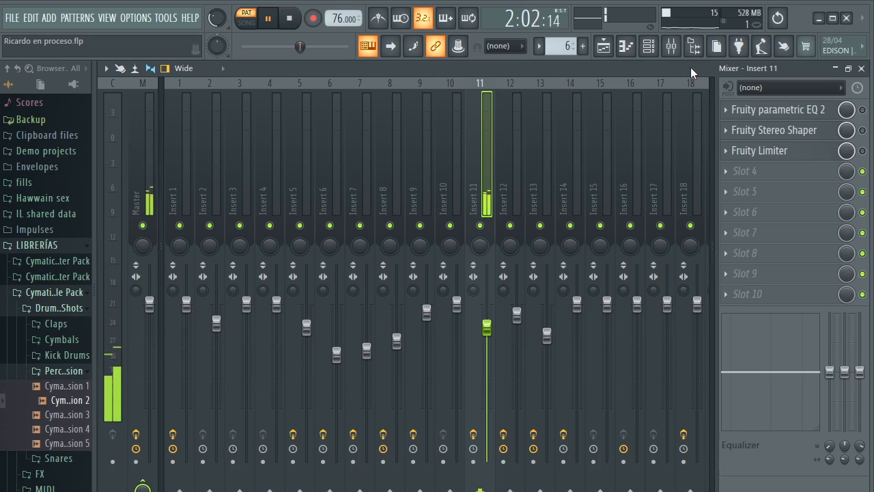
Inspect the Sakura instrument's ATM Mohican Sun FG preset, audition a few notes with it and close the instrument
{"action": "left_click", "coordinate": [649, 45]}
{"action": "key", "text": "space"}
{"action": "left_click", "coordinate": [164, 372]}
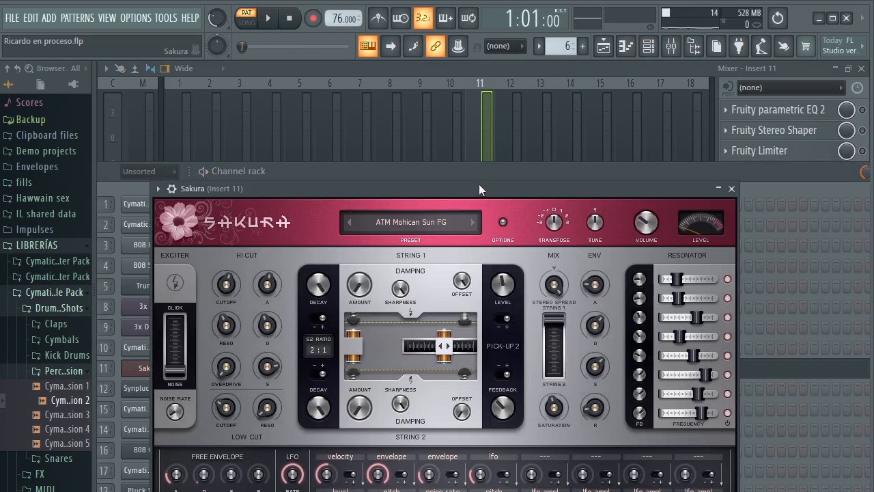
{"action": "left_click_drag", "start_coordinate": [479, 183], "coordinate": [477, 95]}
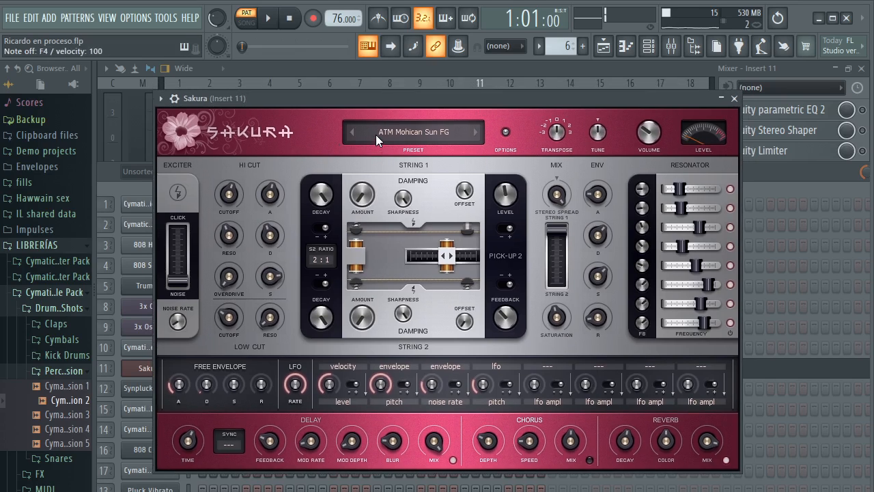
{"action": "key", "text": "b"}
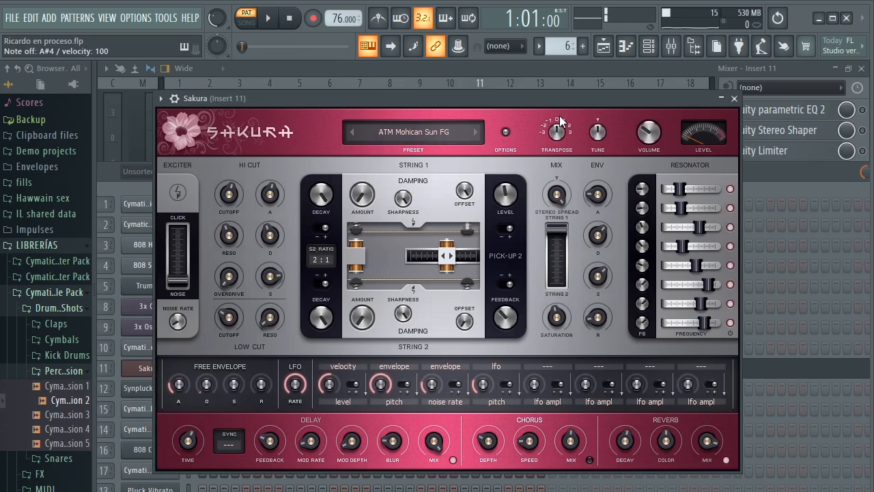
{"action": "left_click", "coordinate": [735, 98]}
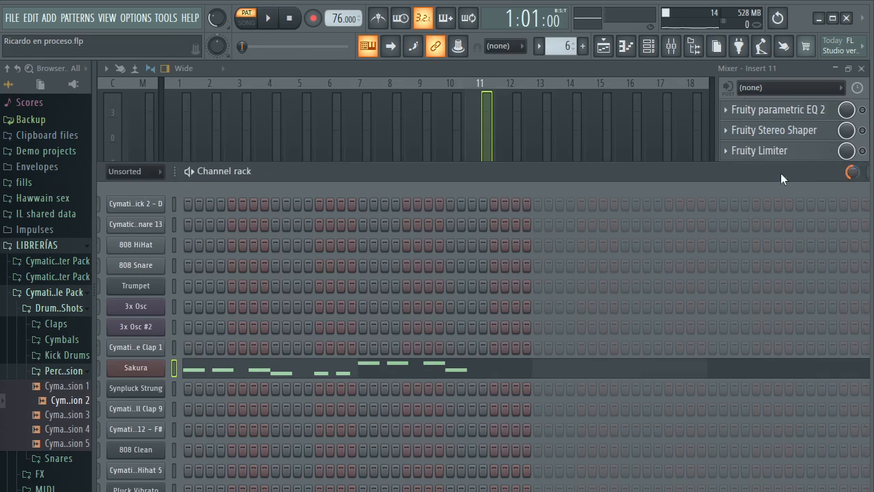
Close the channel rack, replay Pattern 6, re-enable Insert 11's Fruity parametric EQ 2 and examine its curve
{"action": "left_click", "coordinate": [845, 172]}
{"action": "key", "text": "space"}
{"action": "left_click", "coordinate": [862, 110]}
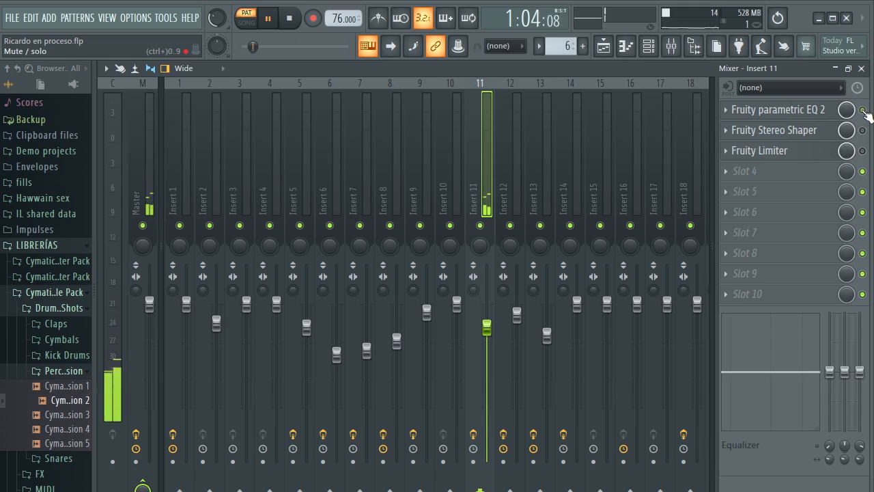
{"action": "left_click", "coordinate": [783, 111]}
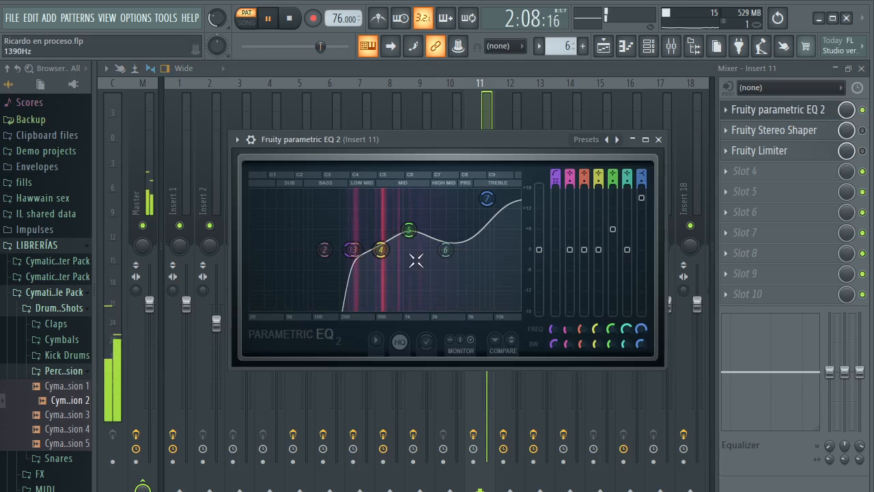
{"action": "left_click", "coordinate": [658, 139]}
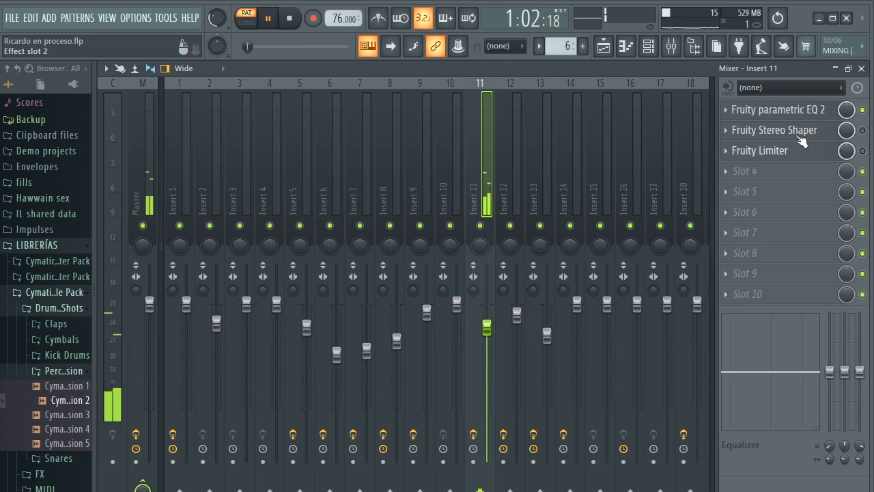
{"action": "left_click", "coordinate": [795, 113]}
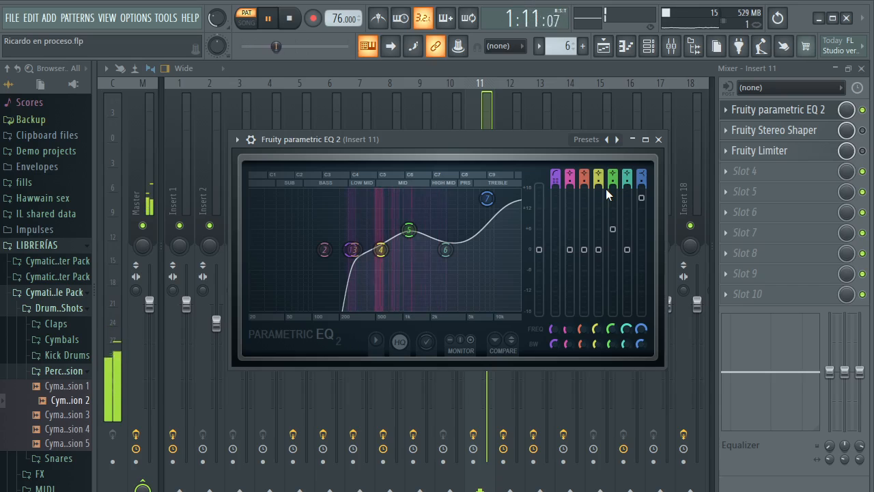
{"action": "key", "text": "Escape"}
Re-enable Fruity Stereo Shaper and Fruity Limiter on Insert 11 and examine the limiter's display
{"action": "left_click", "coordinate": [864, 131]}
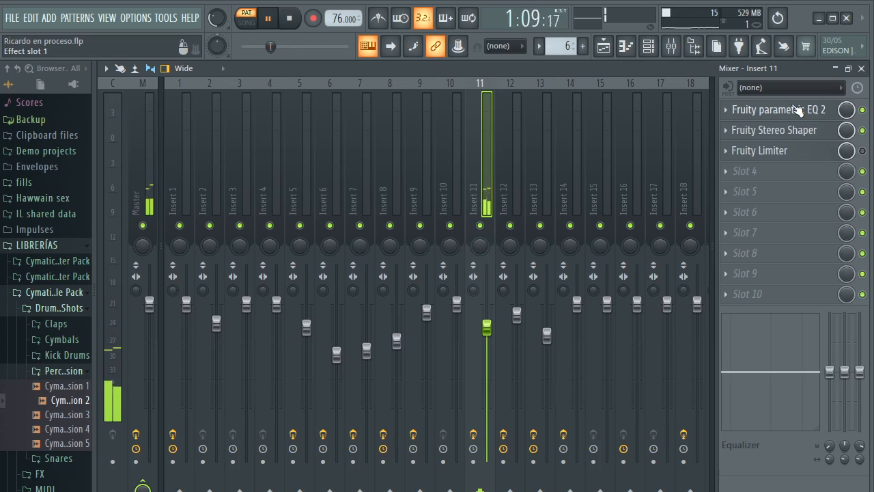
{"action": "left_click", "coordinate": [803, 151]}
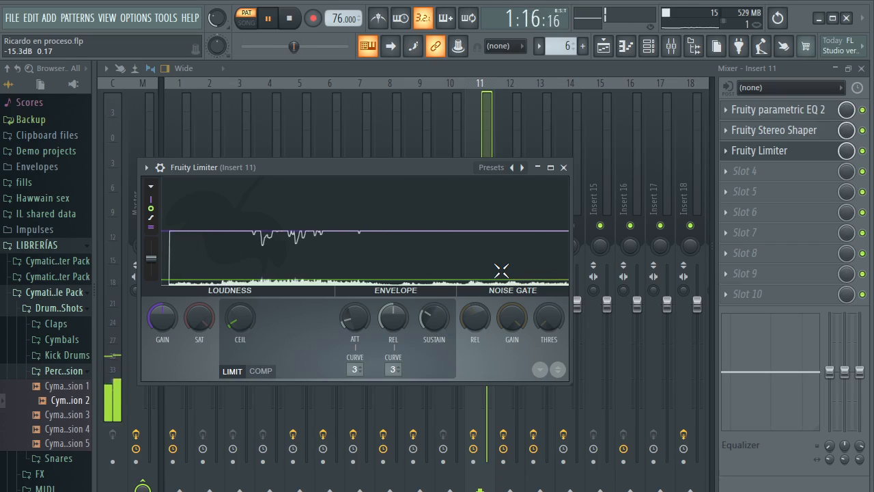
{"action": "key", "text": "Escape"}
Play Patterns 7 and 8 and check mixer Insert 8's level and effect slots
{"action": "scroll", "coordinate": [557, 46], "scroll_direction": "up", "scroll_amount": 1}
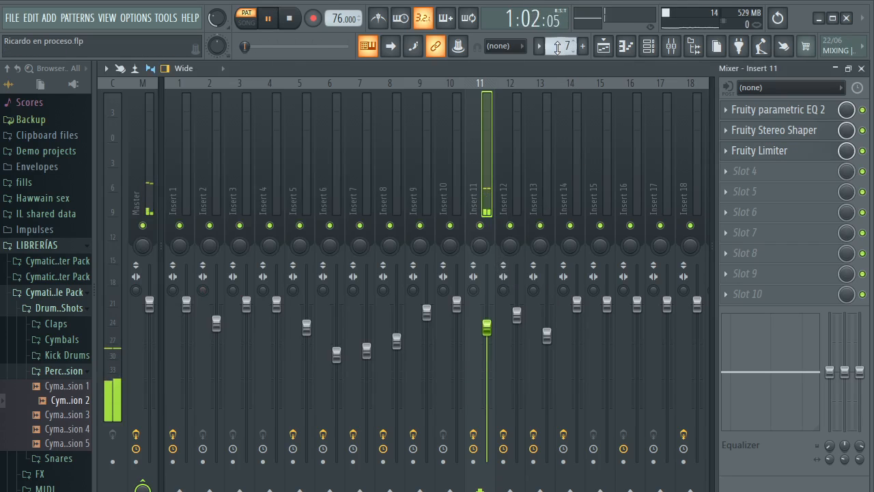
{"action": "scroll", "coordinate": [558, 45], "scroll_direction": "up", "scroll_amount": 1}
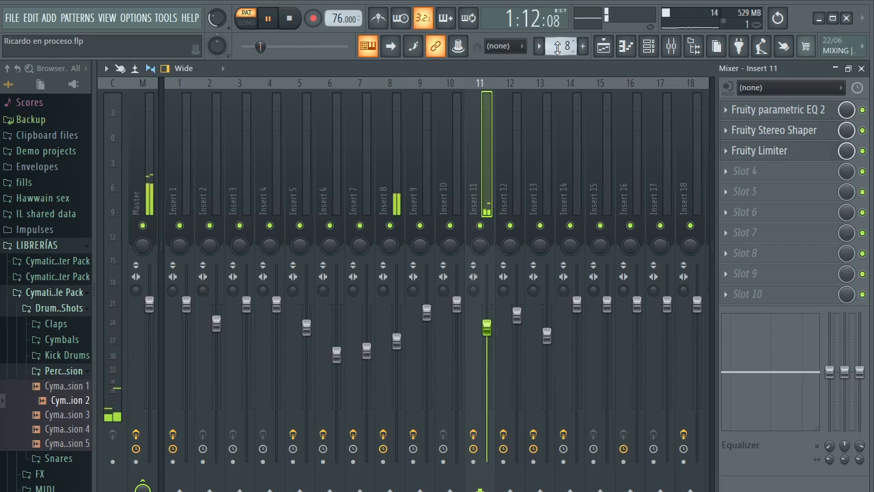
{"action": "left_click", "coordinate": [395, 142]}
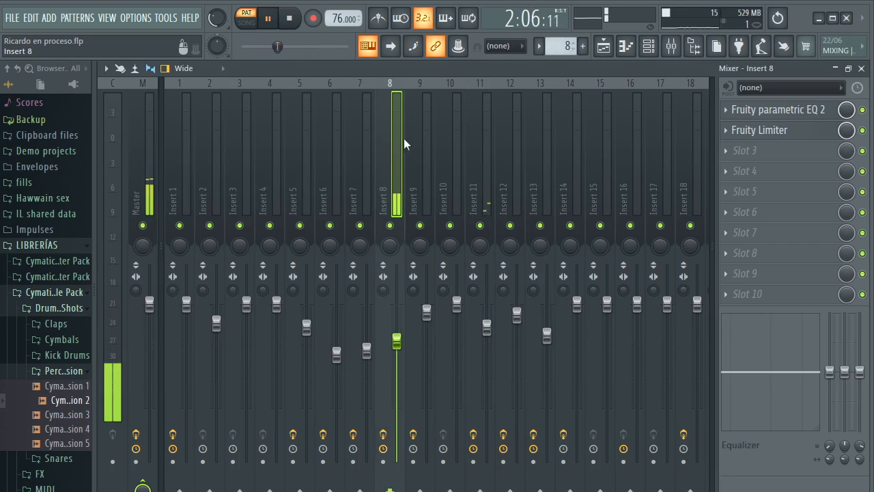
In Insert 8's Fruity parametric EQ 2, audition band 2 flat, restore its cut near 125 Hz and set band 1 to about 57 Hz
{"action": "left_click", "coordinate": [786, 110]}
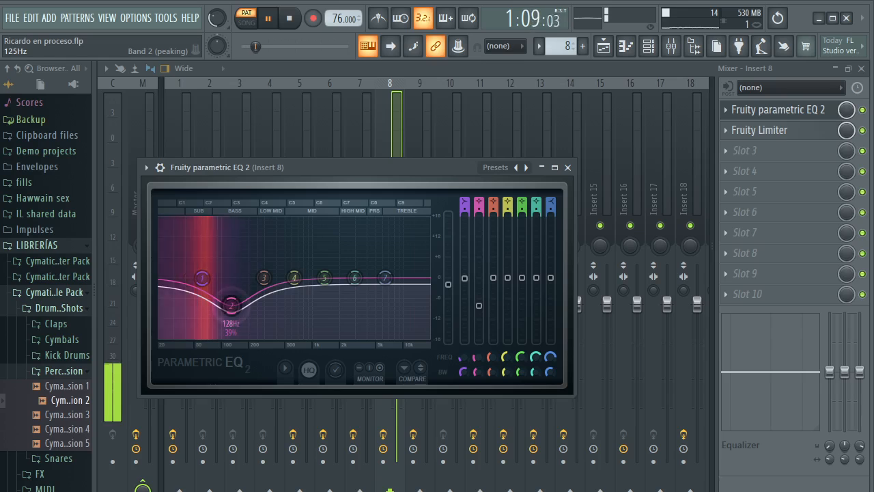
{"action": "left_click_drag", "start_coordinate": [232, 304], "coordinate": [232, 278]}
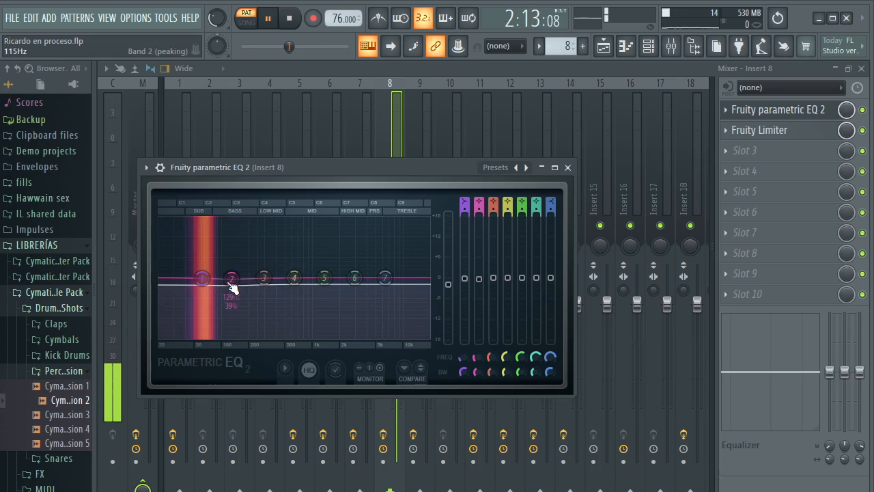
{"action": "left_click_drag", "start_coordinate": [233, 281], "coordinate": [230, 301]}
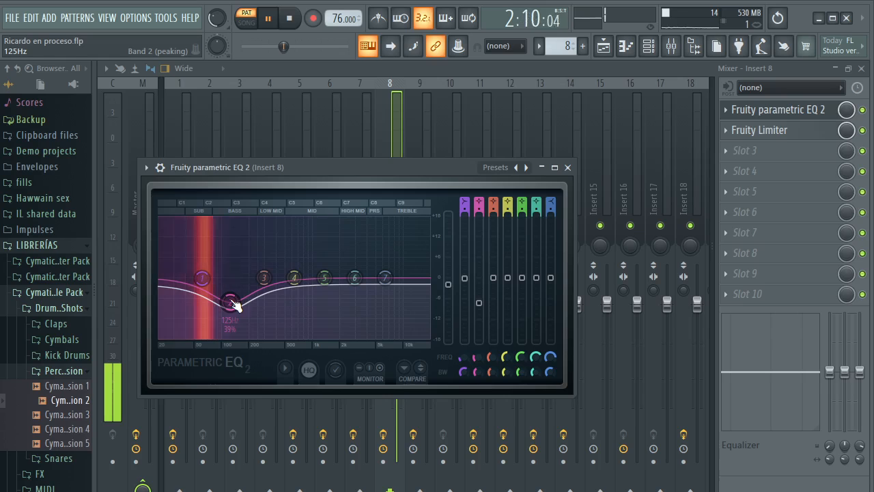
{"action": "left_click_drag", "start_coordinate": [234, 304], "coordinate": [233, 304]}
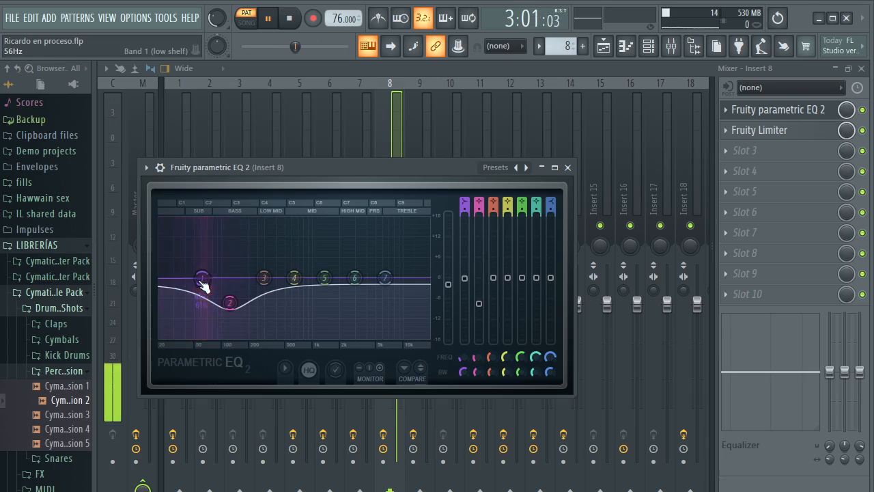
{"action": "mouse_move", "coordinate": [203, 284]}
{"action": "left_mouse_down"}
{"action": "mouse_move", "coordinate": [205, 315]}
{"action": "mouse_move", "coordinate": [199, 277]}
{"action": "left_mouse_up"}
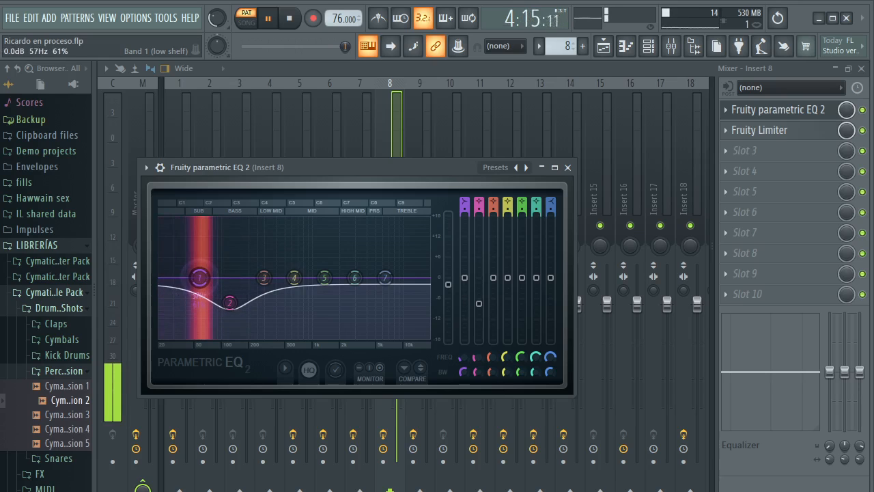
Inspect the Fruity Limiter on Insert 8 while Pattern 8 plays
{"action": "left_click", "coordinate": [778, 109]}
{"action": "left_click", "coordinate": [797, 131]}
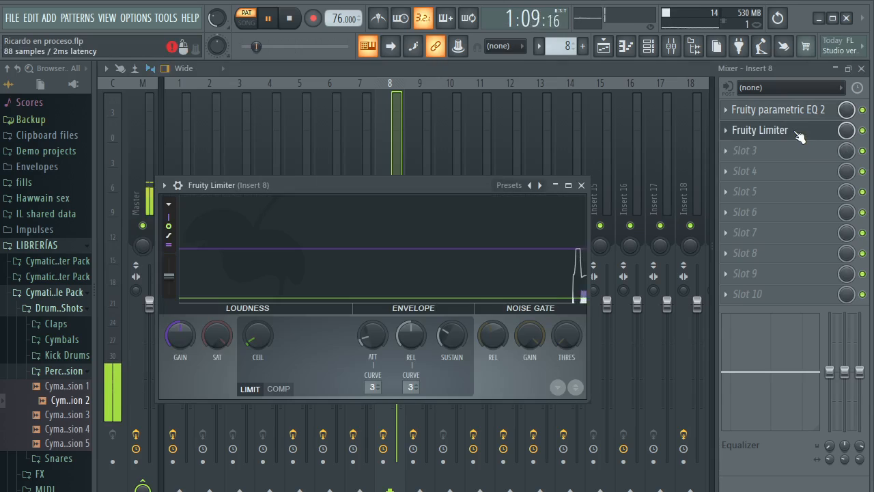
{"action": "left_click_drag", "start_coordinate": [434, 189], "coordinate": [437, 156]}
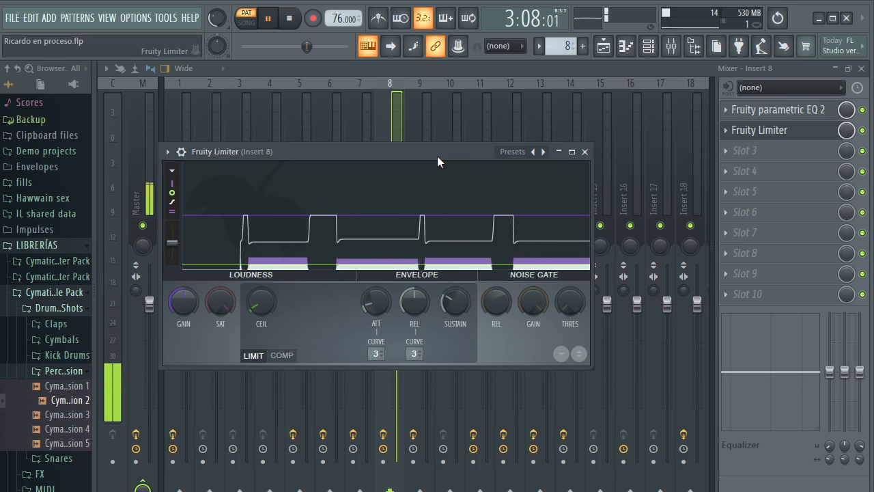
Close the limiter, play Pattern 9 and check mixer Insert 1's level and effect slots
{"action": "left_click", "coordinate": [585, 152]}
{"action": "scroll", "coordinate": [565, 48], "scroll_direction": "up", "scroll_amount": 1}
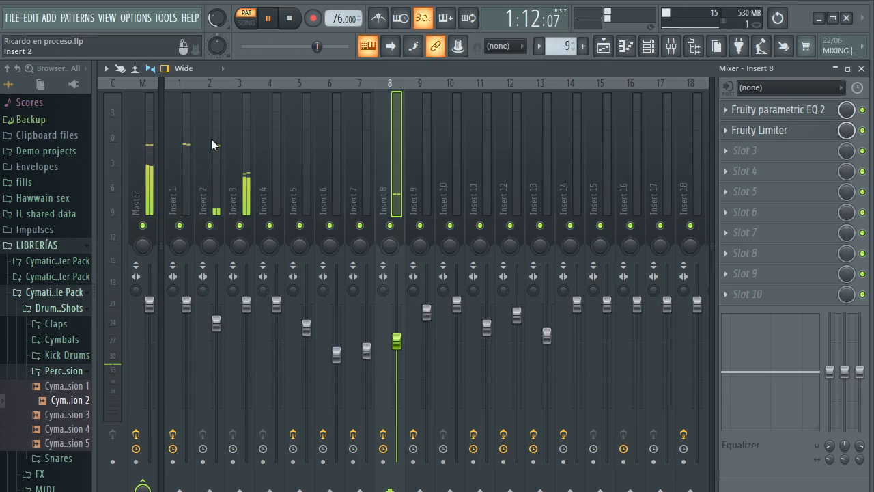
{"action": "left_click", "coordinate": [187, 129]}
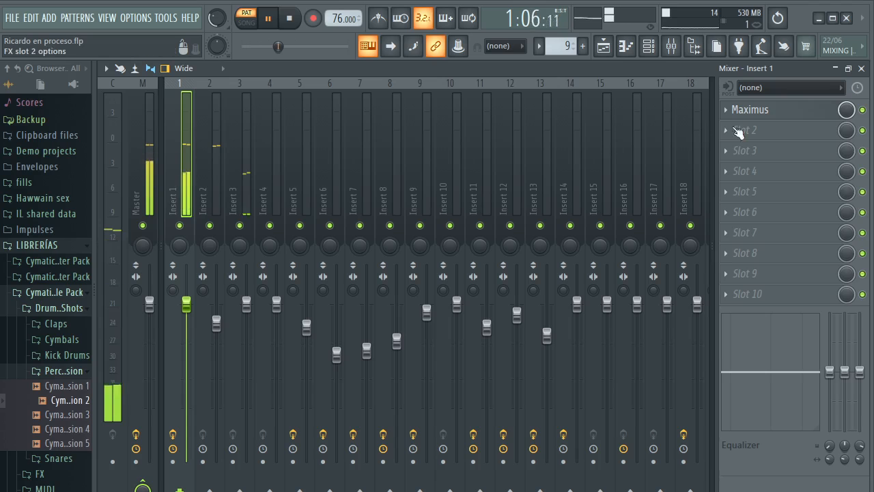
Stop playback and examine the Maximus master band curve and settings on Insert 1
{"action": "key", "text": "space"}
{"action": "left_click", "coordinate": [741, 109]}
{"action": "left_click_drag", "start_coordinate": [446, 199], "coordinate": [462, 134]}
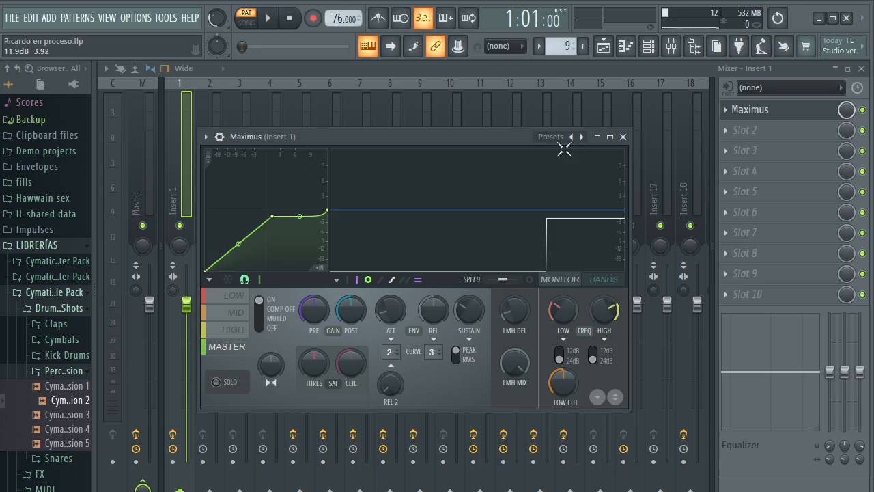
{"action": "left_click_drag", "start_coordinate": [504, 144], "coordinate": [517, 137]}
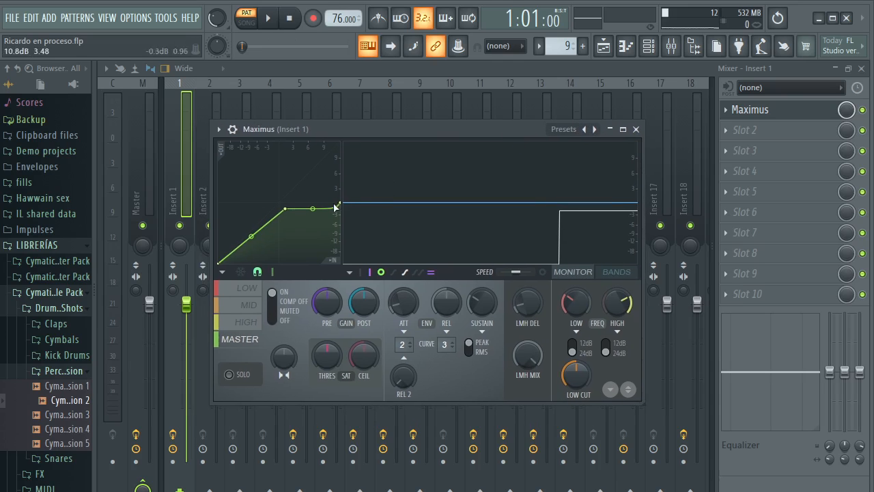
{"action": "key", "text": "Escape"}
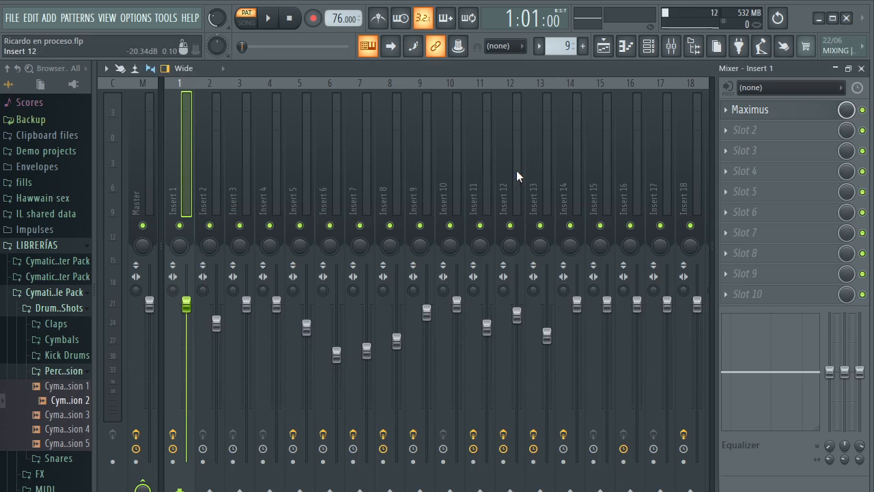
Replay Pattern 9, switch to Pattern 10 and check mixer Insert 12's level and effect slots
{"action": "key", "text": "space"}
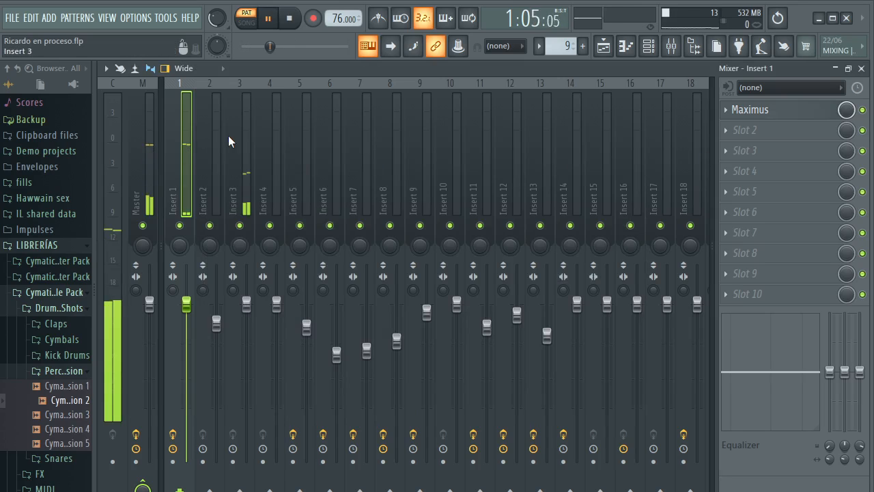
{"action": "scroll", "coordinate": [546, 44], "scroll_direction": "up", "scroll_amount": 1}
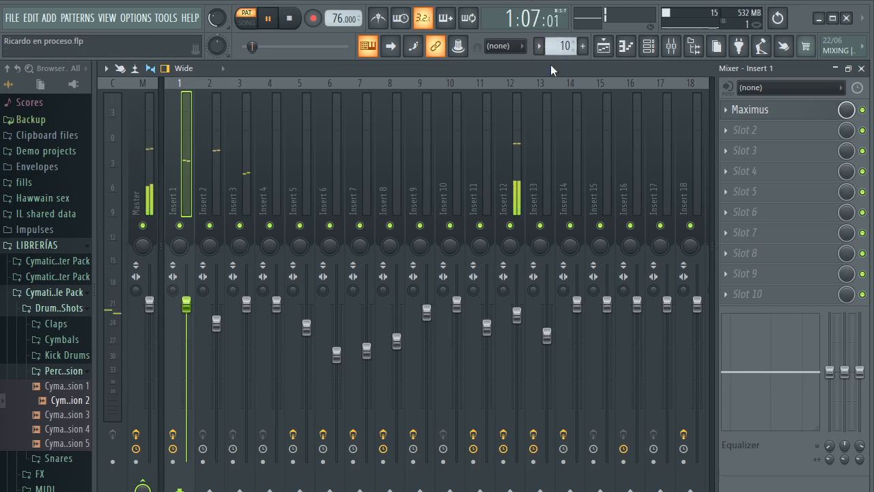
{"action": "left_click", "coordinate": [515, 119]}
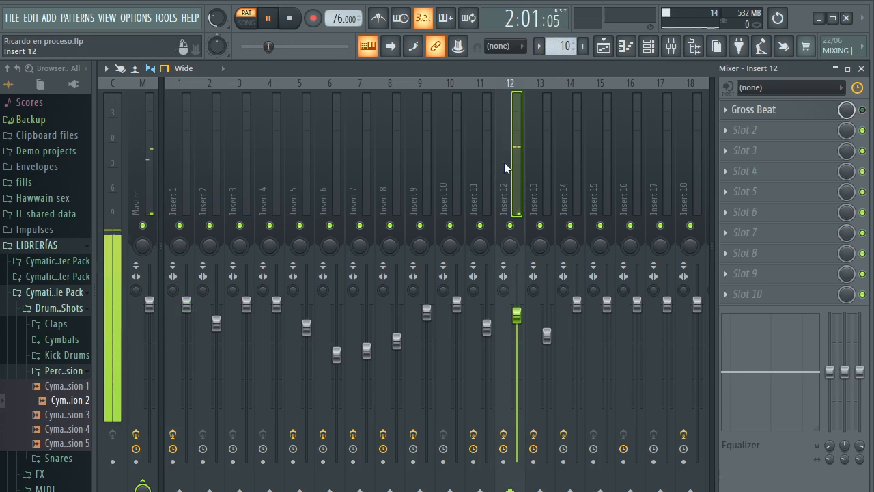
Play Patterns 11 and 12 and check mixer Insert 16's level and effect slots
{"action": "scroll", "coordinate": [571, 46], "scroll_direction": "up", "scroll_amount": 1}
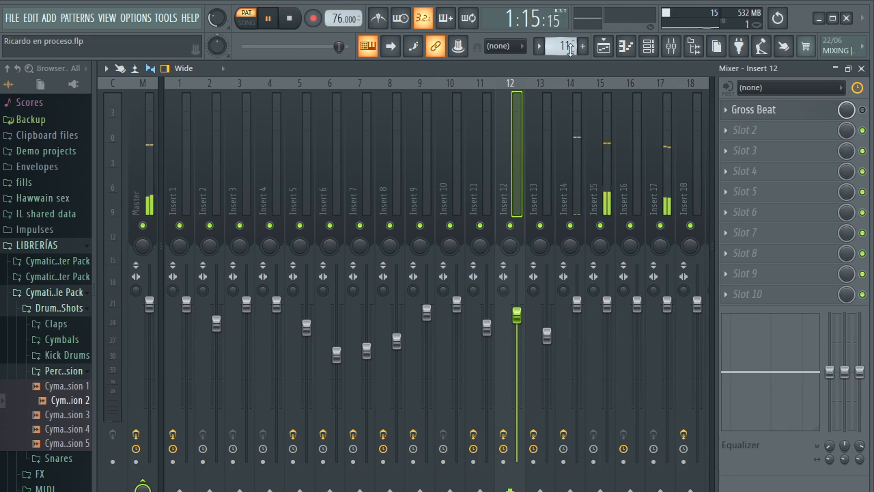
{"action": "scroll", "coordinate": [570, 46], "scroll_direction": "up", "scroll_amount": 1}
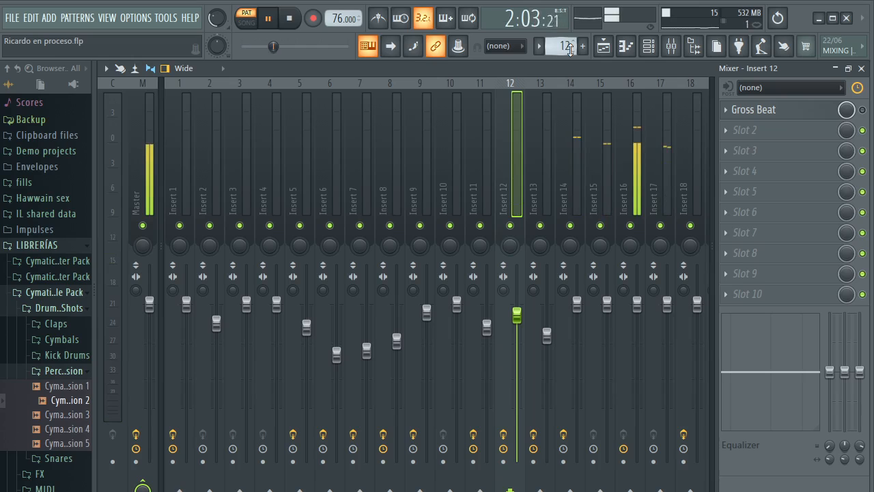
{"action": "left_click", "coordinate": [636, 143]}
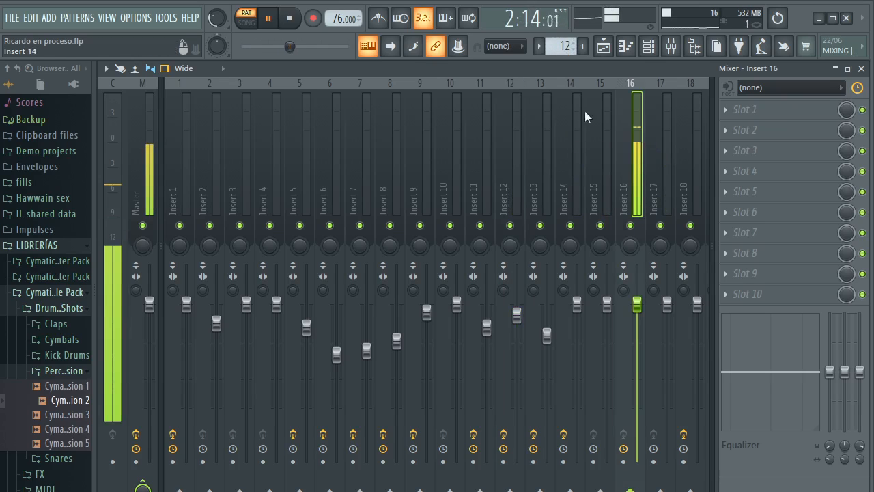
Play Pattern 13, select mixer Insert 13 and inspect its Fruity Reeverb 2 with playback stopped
{"action": "scroll", "coordinate": [570, 45], "scroll_direction": "up", "scroll_amount": 1}
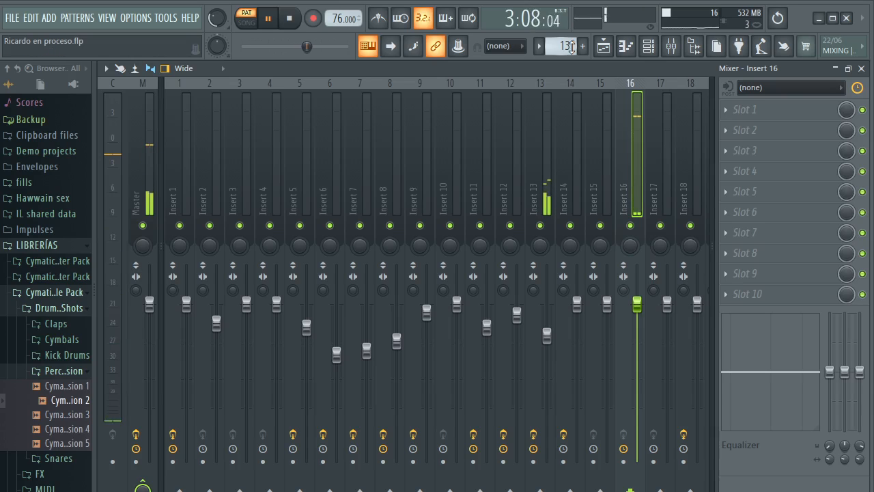
{"action": "left_click", "coordinate": [549, 113]}
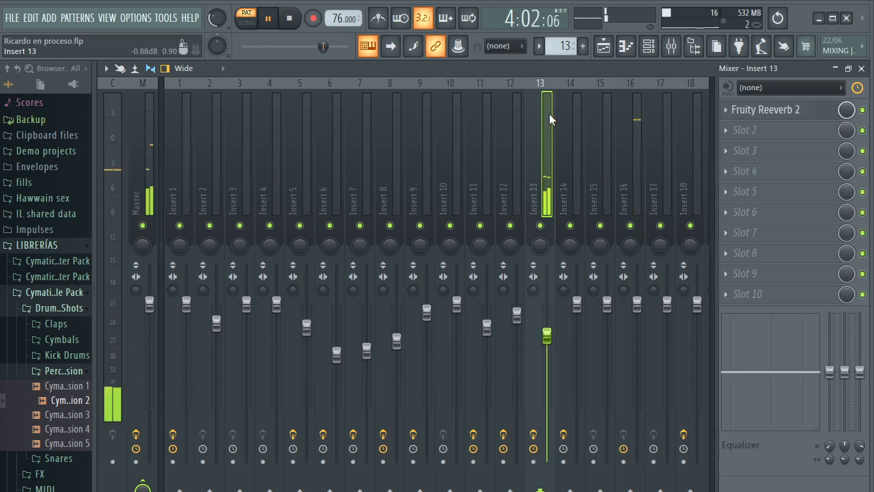
{"action": "key", "text": "space"}
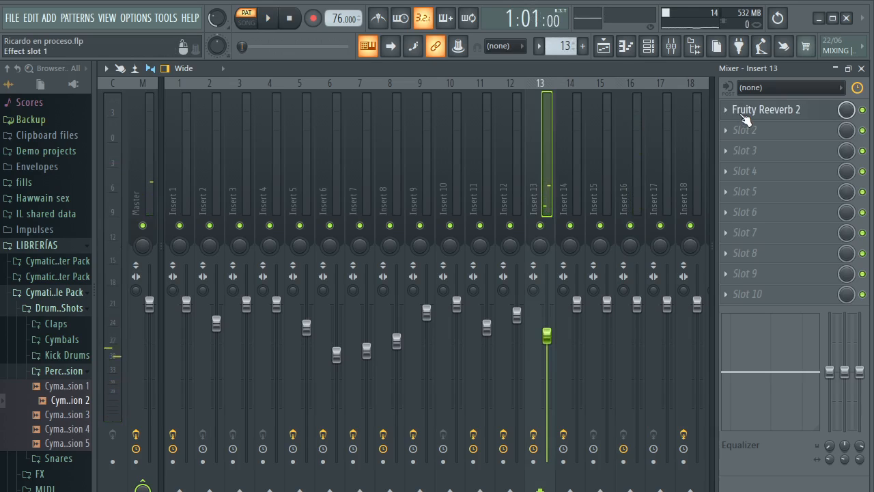
{"action": "left_click", "coordinate": [745, 117]}
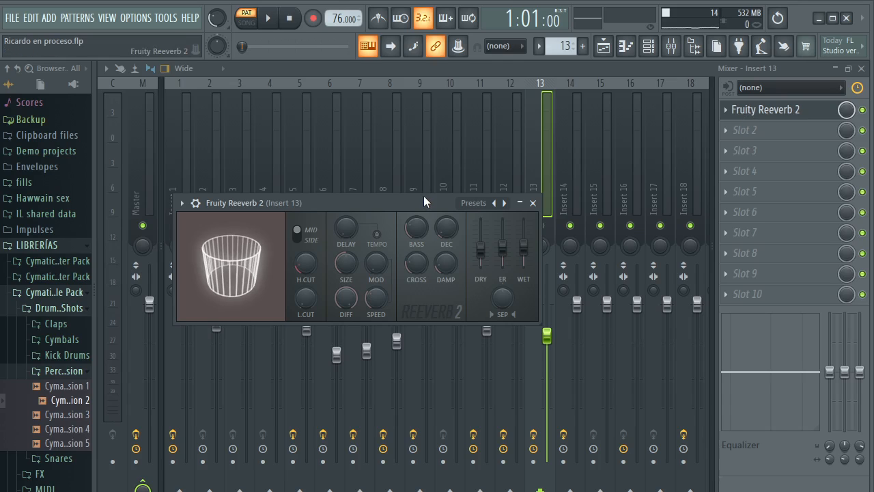
{"action": "left_click", "coordinate": [534, 203]}
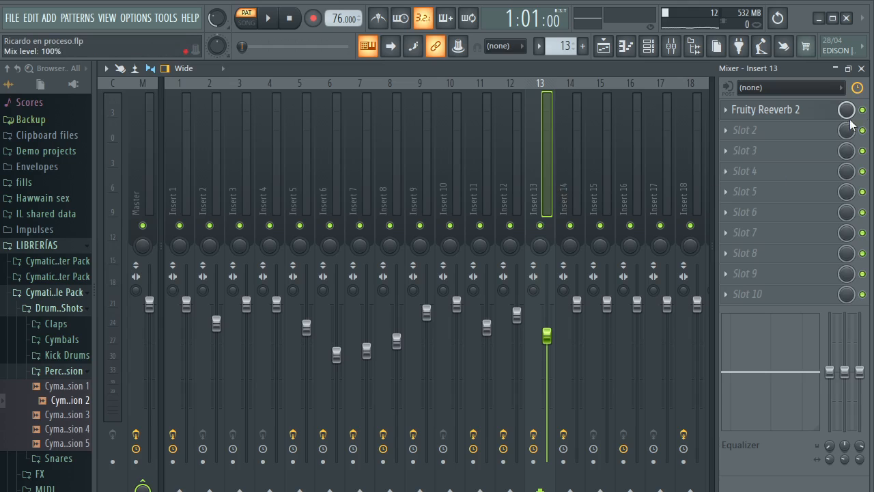
{"action": "left_click", "coordinate": [825, 111]}
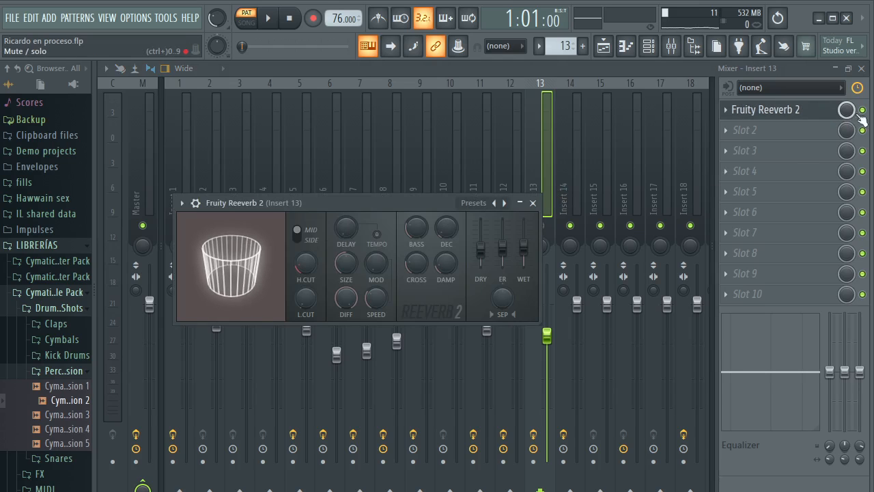
{"action": "left_click", "coordinate": [533, 203]}
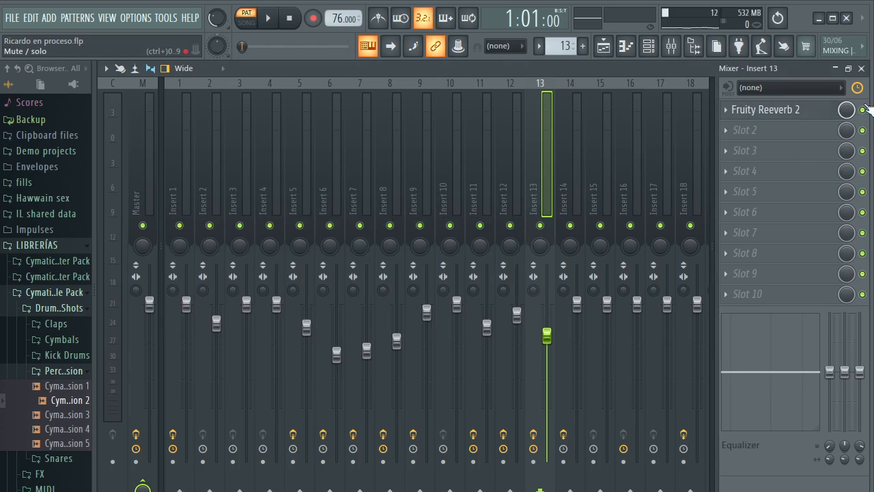
Compare Pattern 13's playback with Fruity Reeverb 2 on Insert 13 bypassed and re-enabled
{"action": "left_click", "coordinate": [863, 110]}
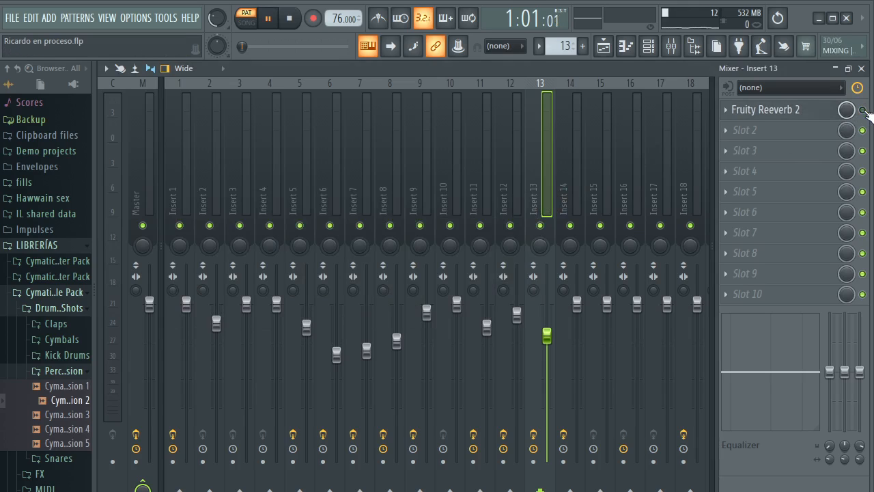
{"action": "key", "text": "space"}
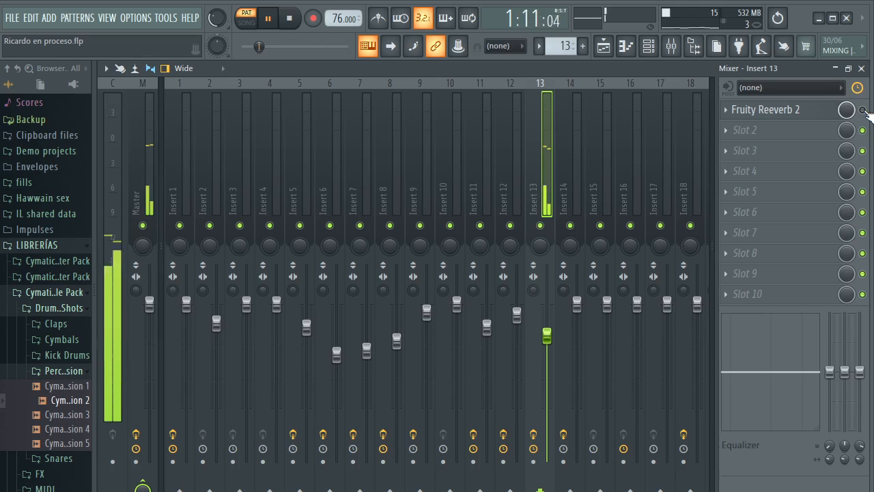
{"action": "key", "text": "space"}
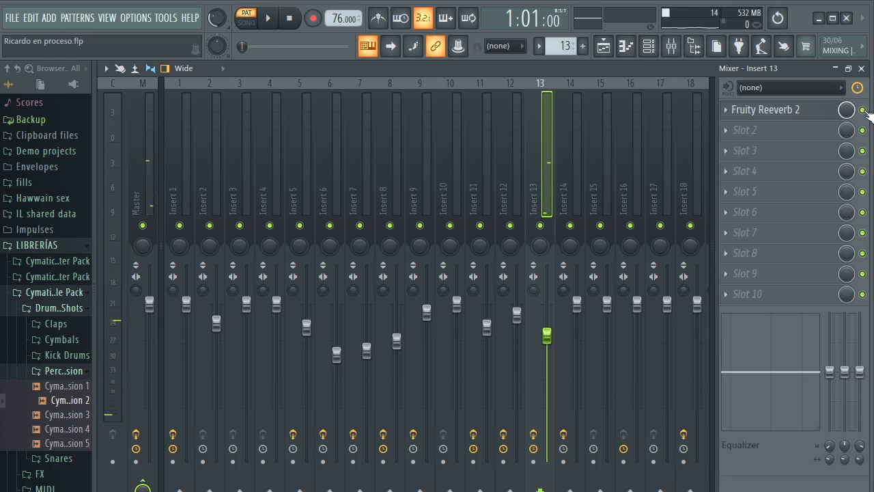
{"action": "key", "text": "space"}
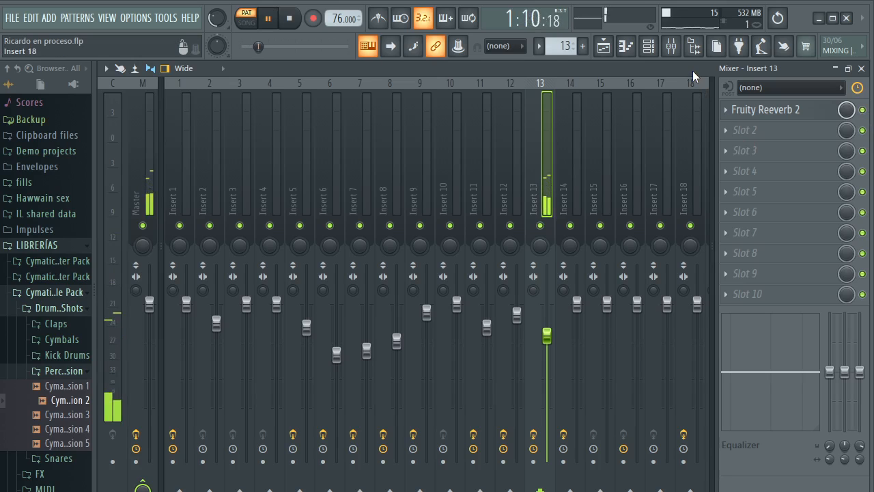
Examine the Fruity Reeverb 2 controls on Insert 13 while Pattern 13 plays, including the dry, early reflection and wet levels
{"action": "left_click", "coordinate": [765, 110]}
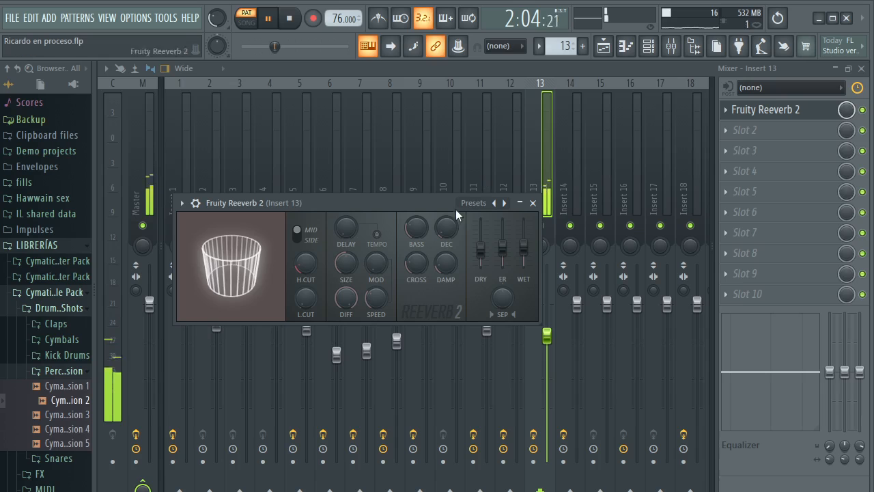
{"action": "left_click_drag", "start_coordinate": [438, 198], "coordinate": [446, 118]}
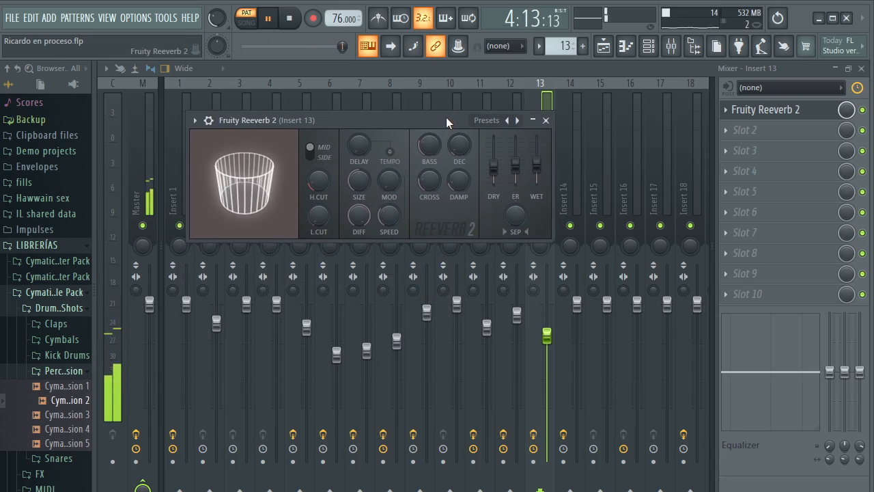
{"action": "key", "text": "space"}
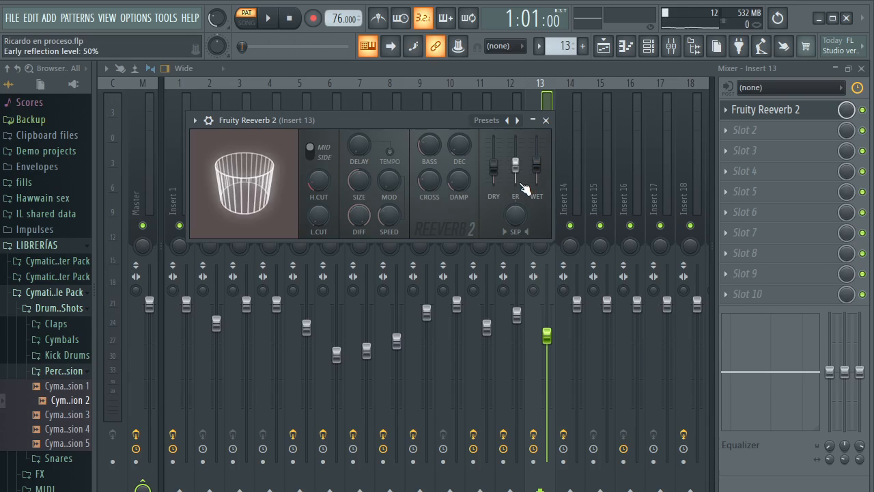
{"action": "left_click", "coordinate": [546, 120]}
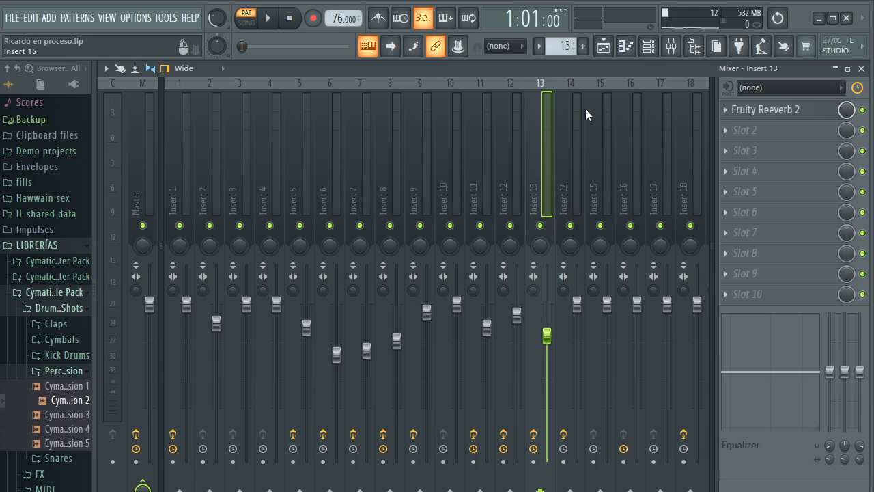
Return from the mixer to the Playlist and examine the full song arrangement from bar 1
{"action": "left_click", "coordinate": [861, 68]}
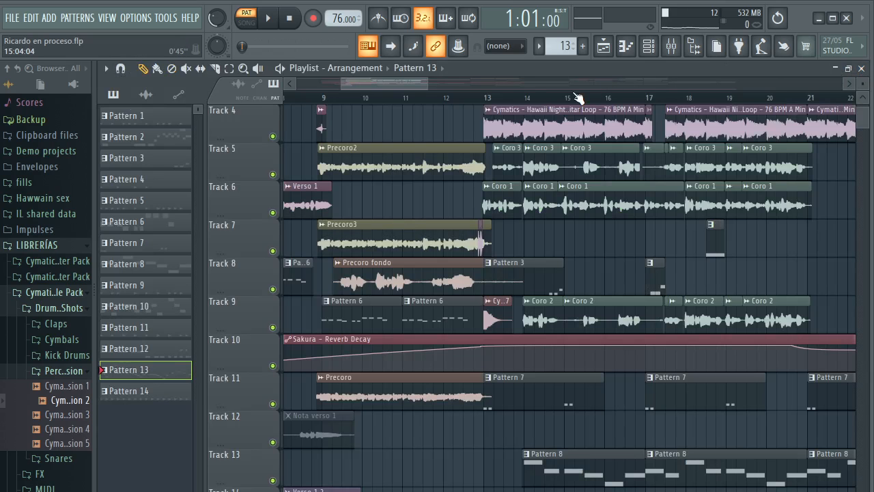
{"action": "scroll", "coordinate": [578, 98], "scroll_direction": "down", "scroll_amount": 3}
{"action": "left_click_drag", "start_coordinate": [405, 84], "coordinate": [387, 87]}
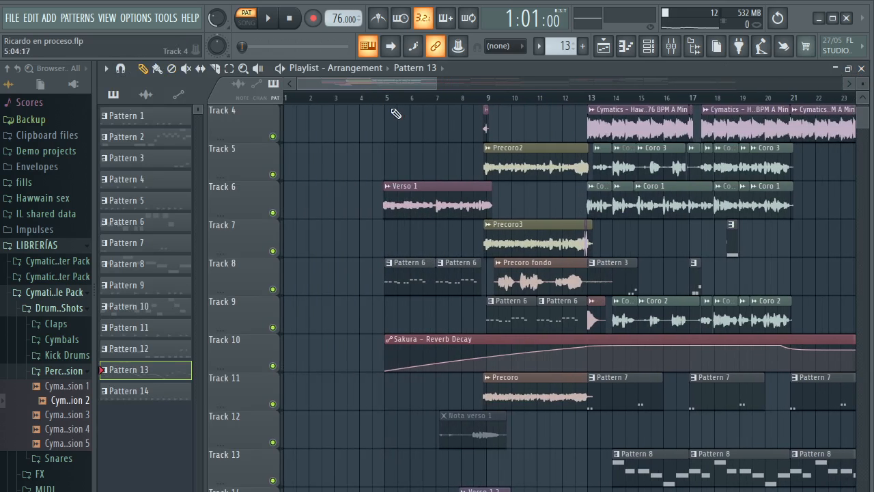
{"action": "scroll", "coordinate": [394, 106], "scroll_direction": "down", "scroll_amount": 3}
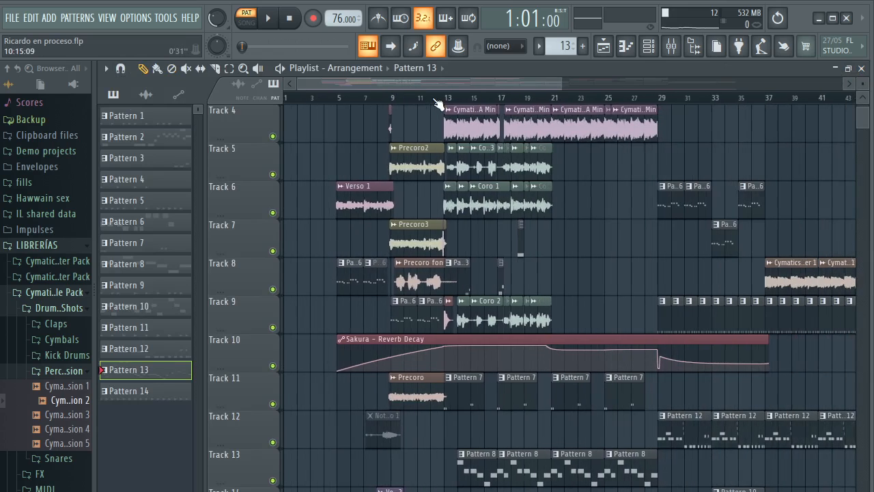
{"action": "scroll", "coordinate": [434, 104], "scroll_direction": "down", "scroll_amount": 1}
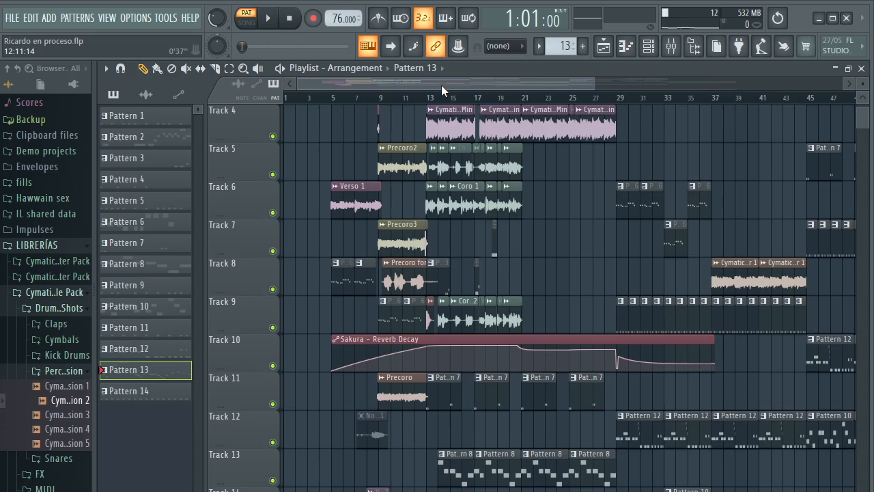